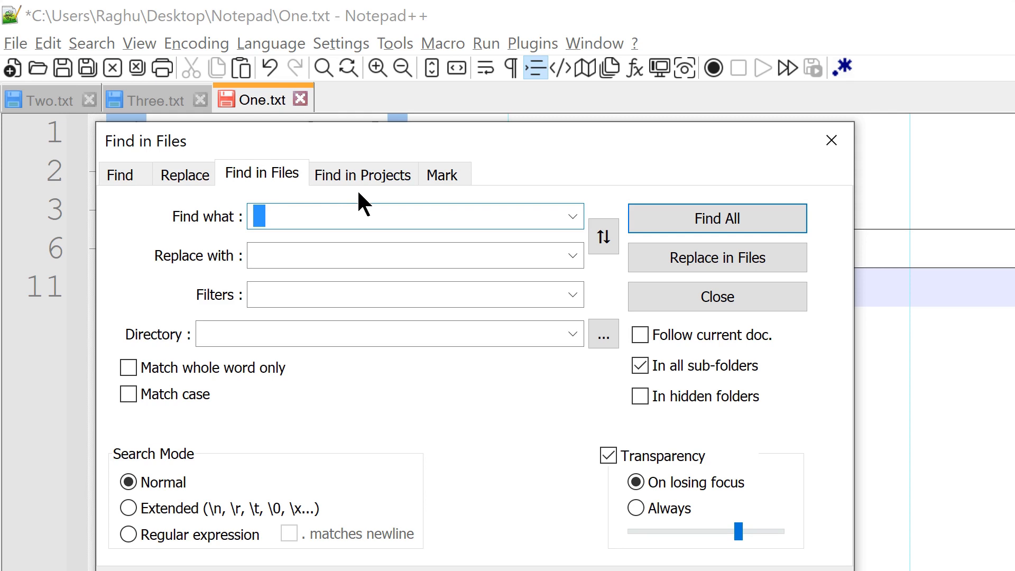
Step: Review the Find in Projects options and the Replace options, closing the dialog each time
click(370, 174)
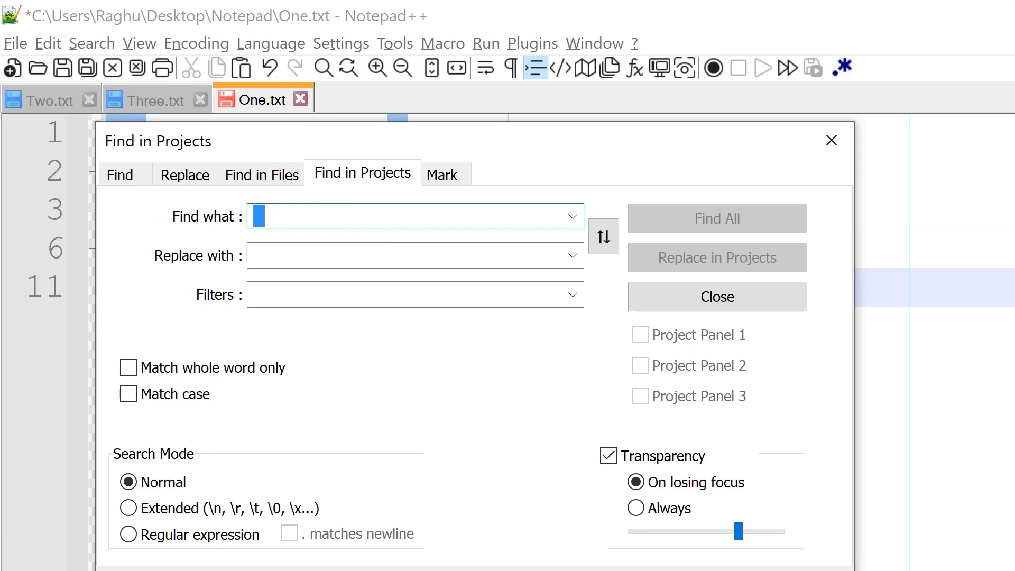
key(Escape)
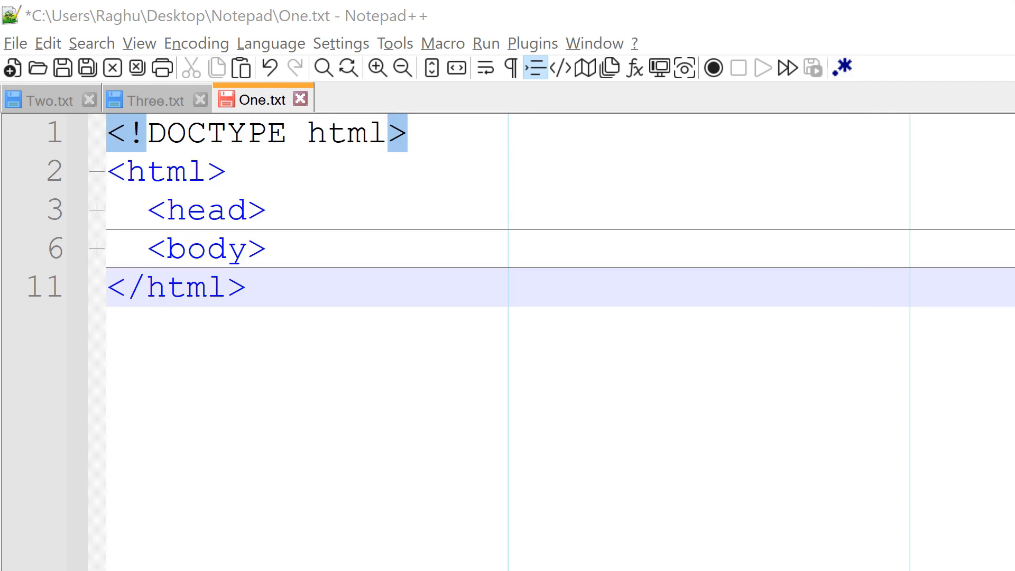
click(107, 42)
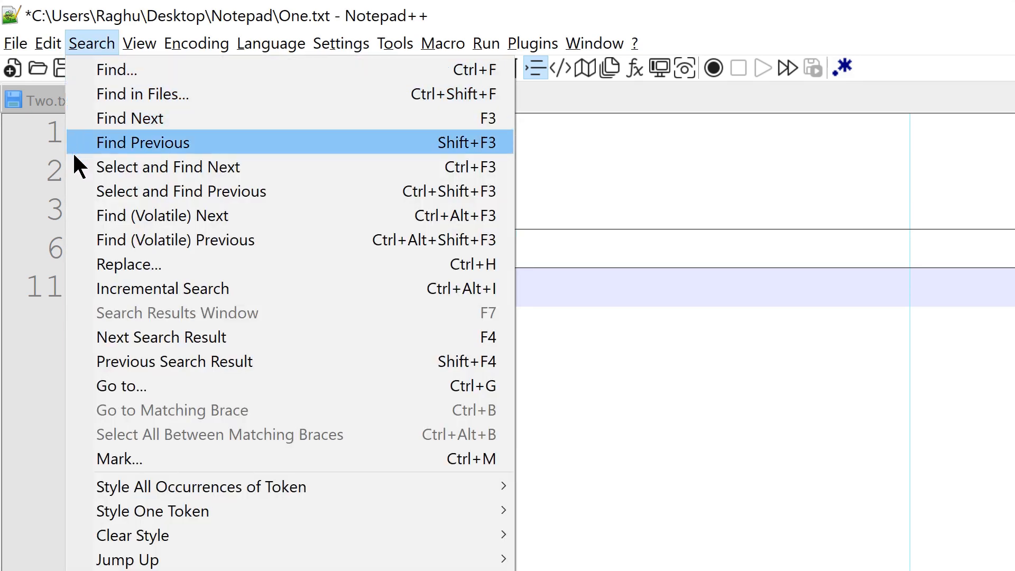
click(85, 264)
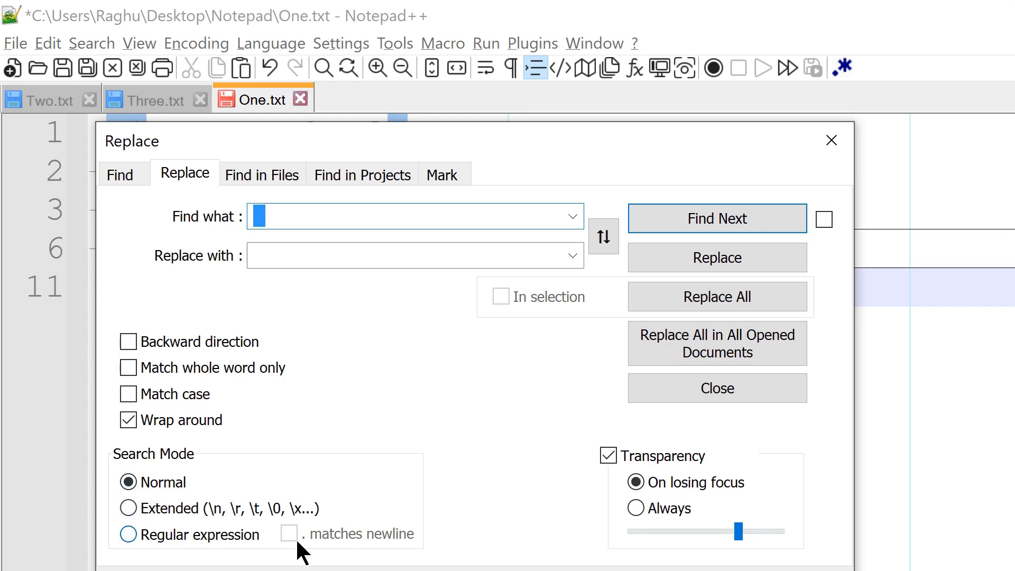
key(Escape)
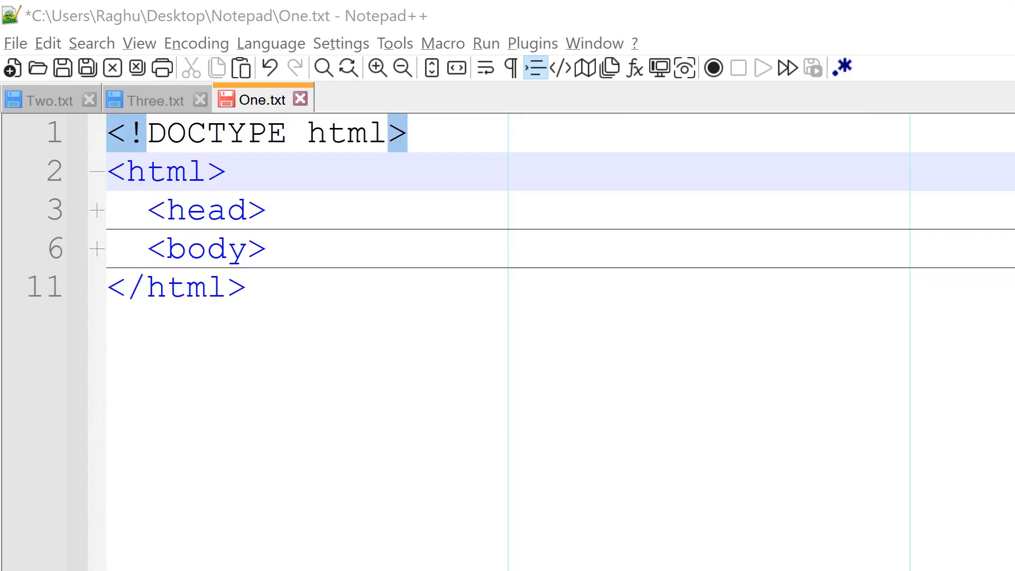
Step: Go to line 8 of One.txt
click(90, 45)
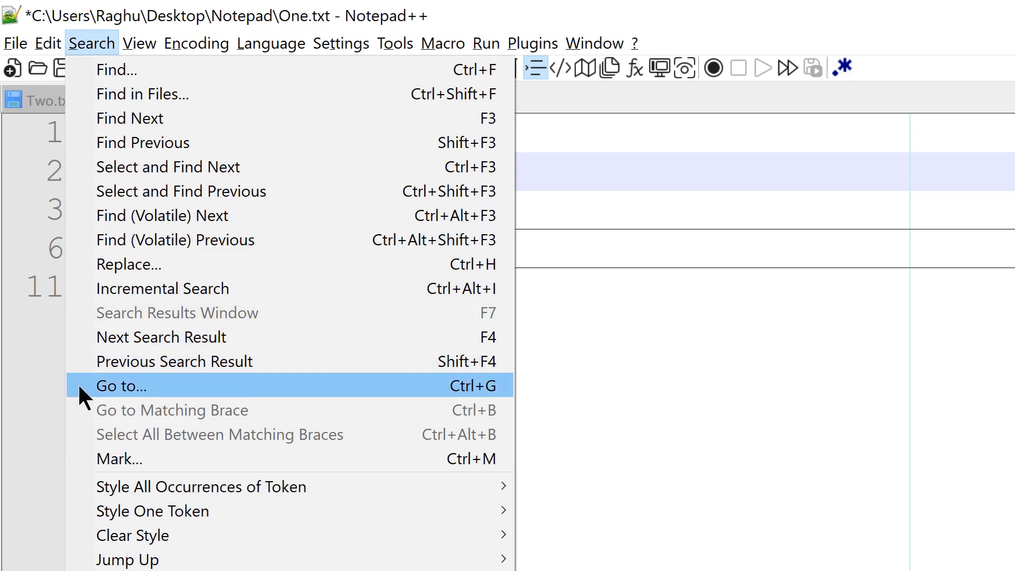
click(326, 396)
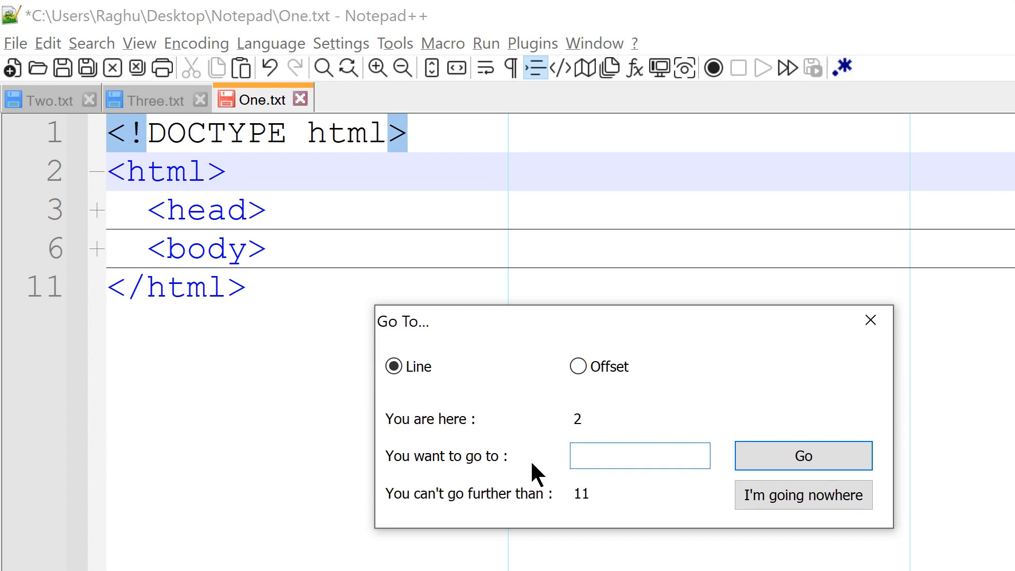
text(8)
click(803, 461)
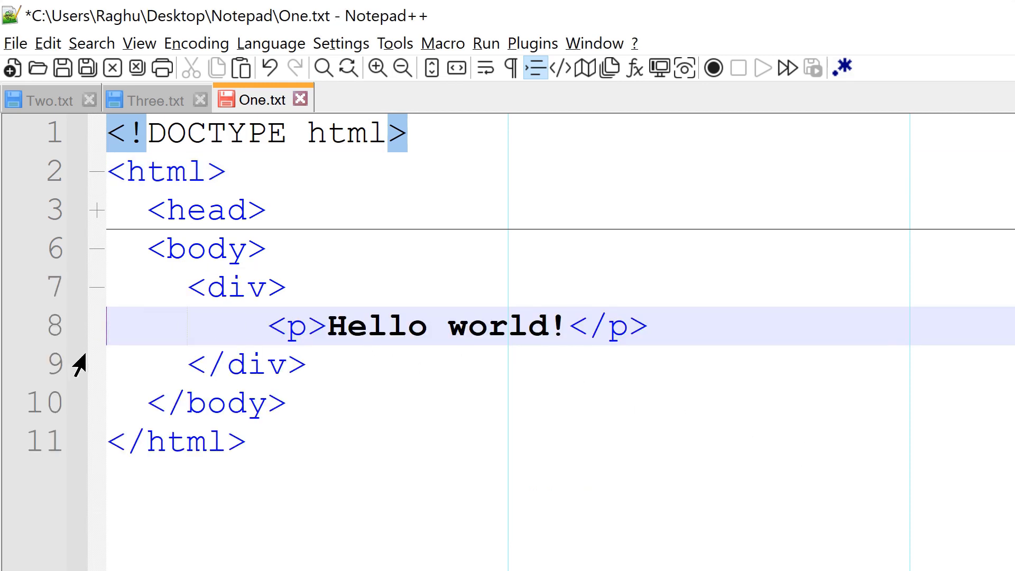
Step: Open the Mark options, and style all occurrences of the line 6 token of b's using the 1st style
click(91, 43)
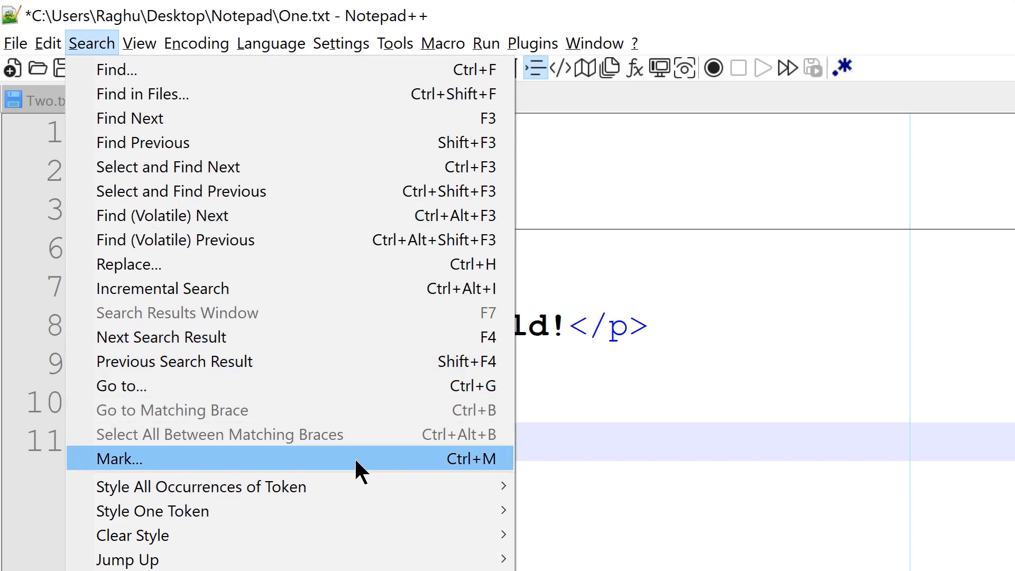
click(395, 459)
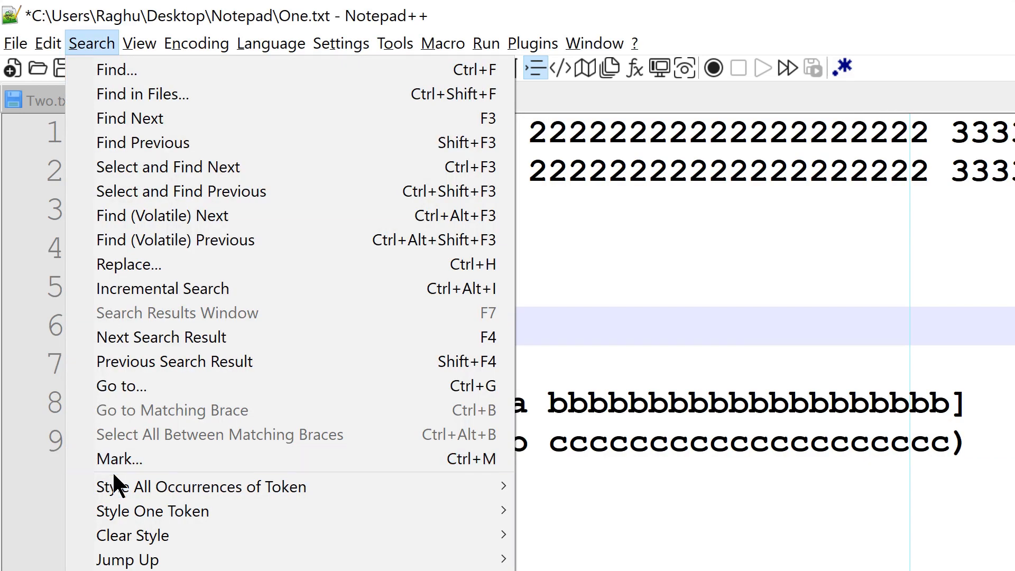
mouse_move(116, 486)
click(585, 484)
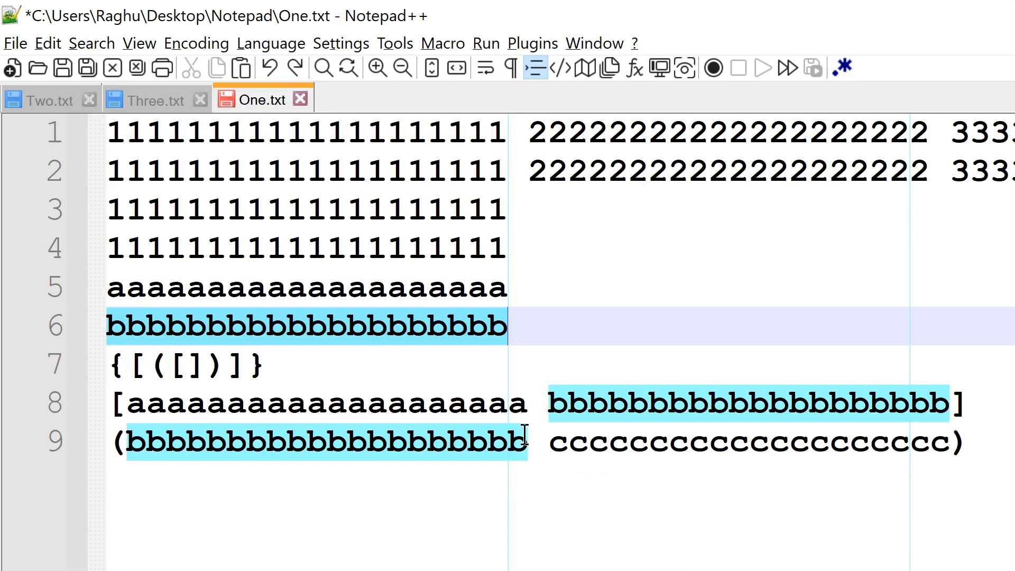
Step: Style all occurrences of the token of 1's from line 1 using the 2nd style
click(417, 138)
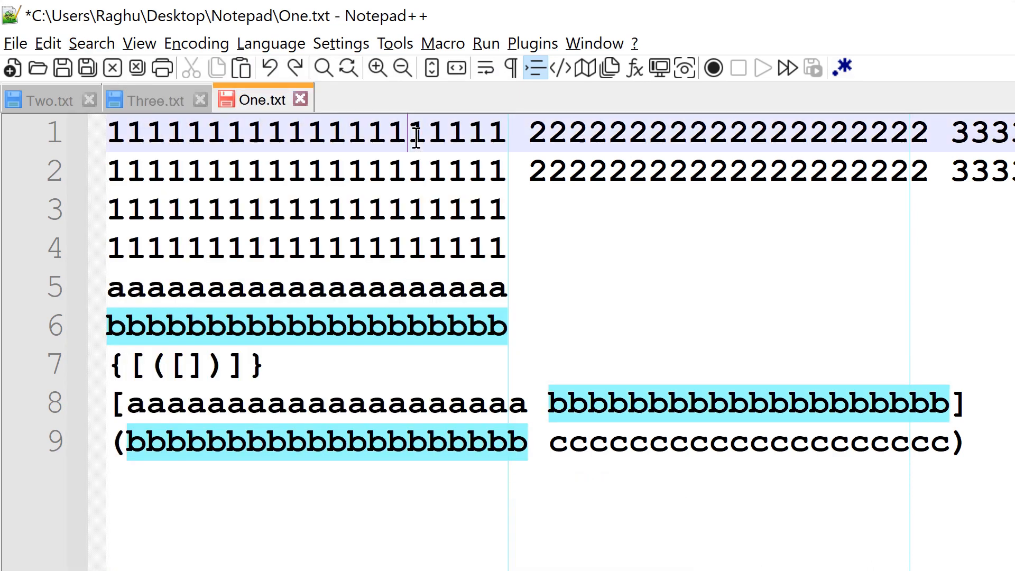
double_click(417, 138)
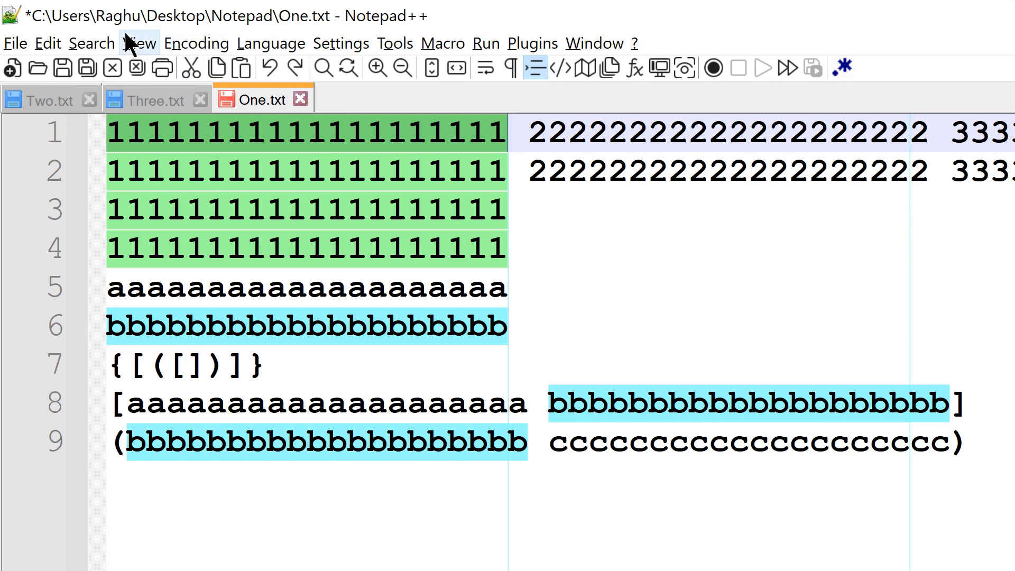
click(93, 40)
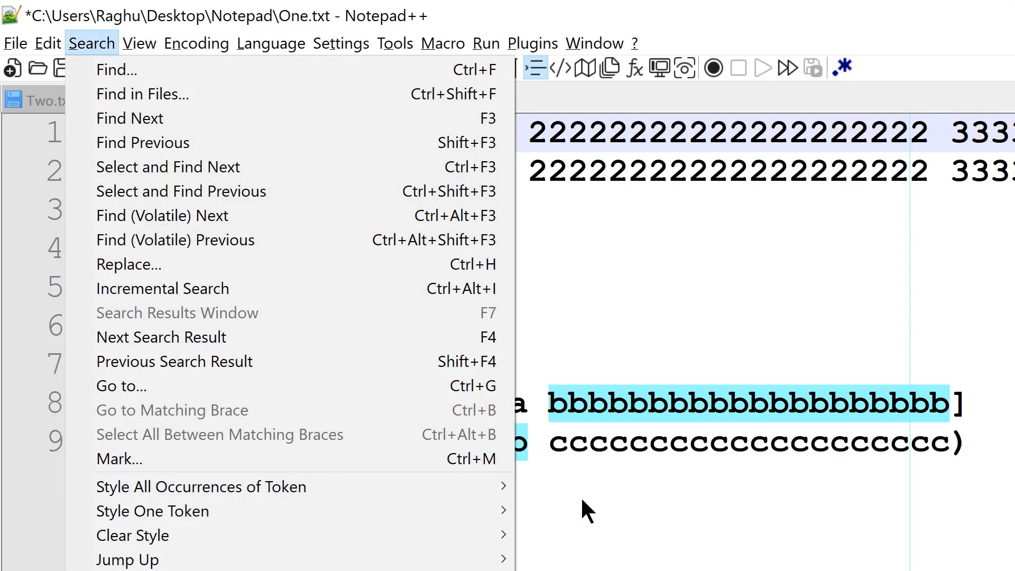
mouse_move(480, 484)
click(557, 508)
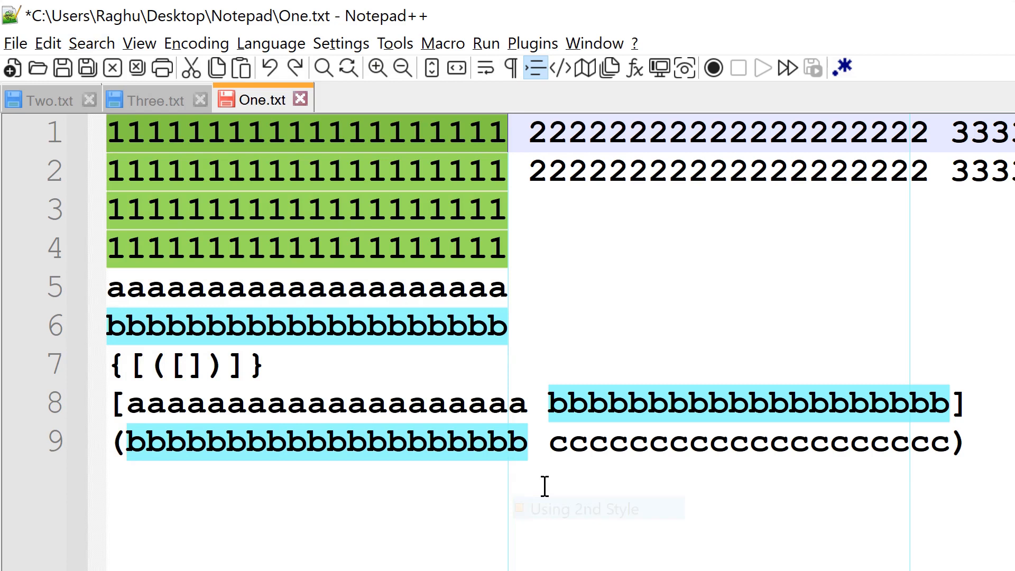
click(534, 199)
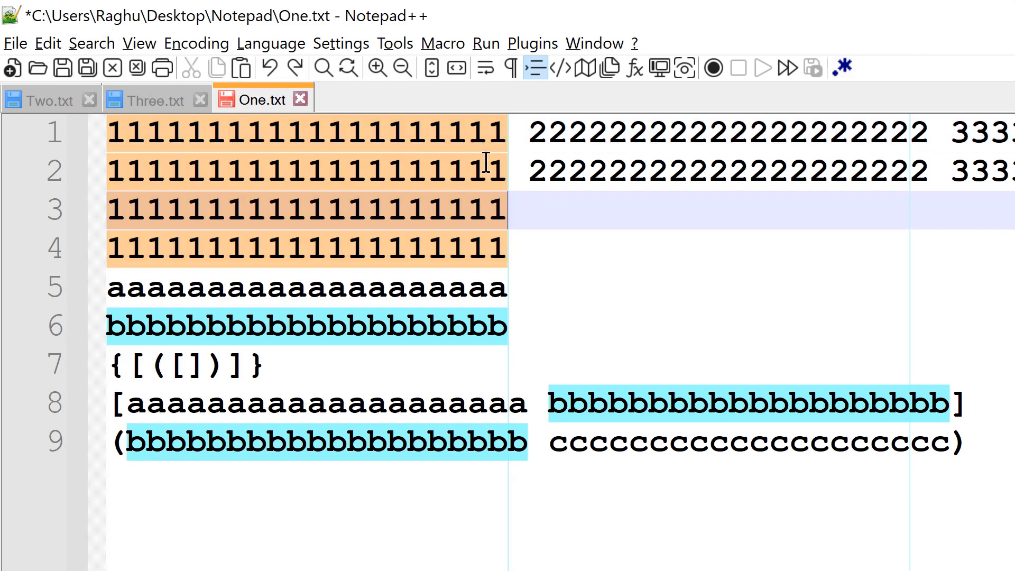
Step: Style all occurrences of the token of 2's from line 2 using the 3rd style
double_click(734, 169)
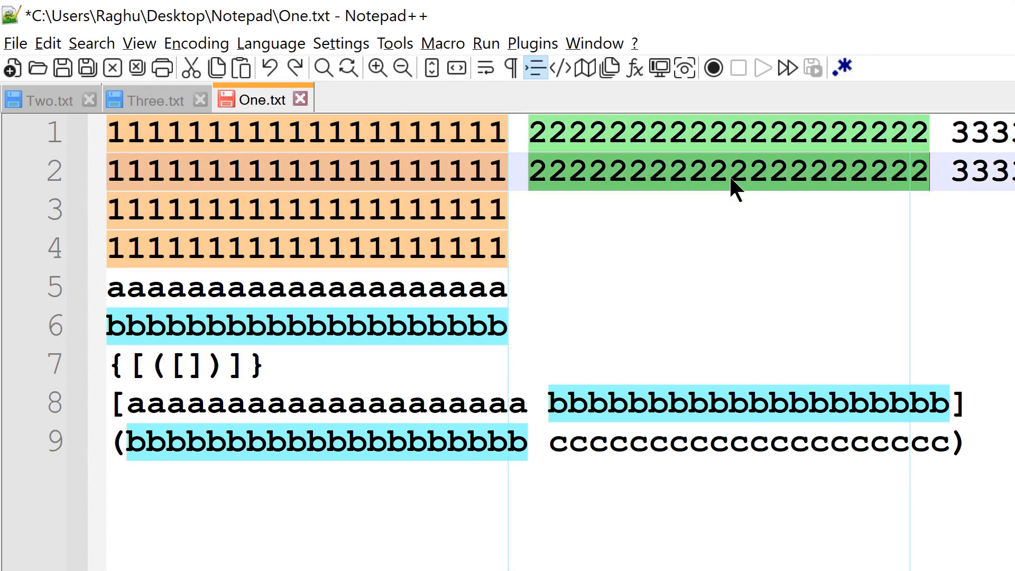
click(90, 43)
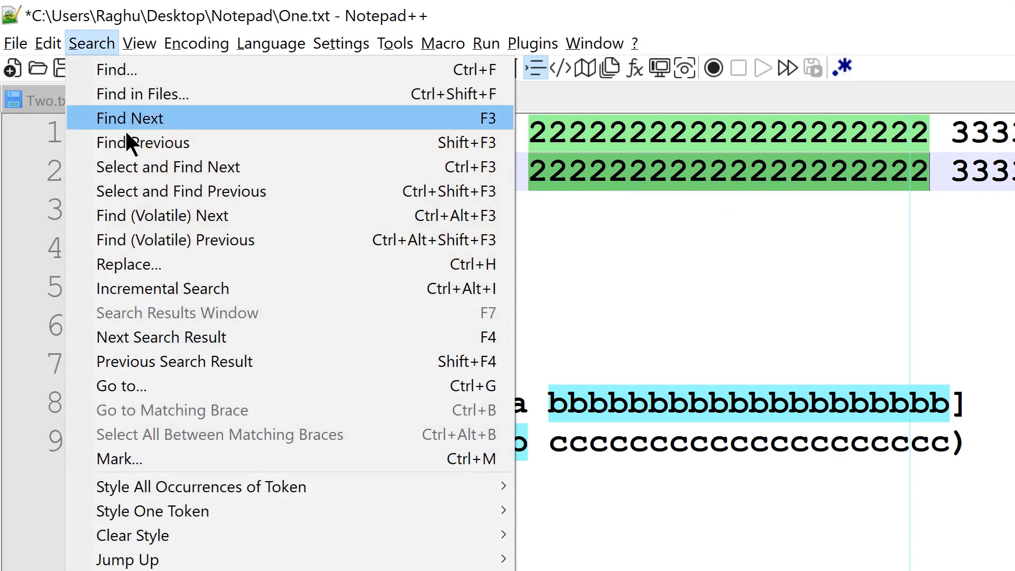
mouse_move(288, 486)
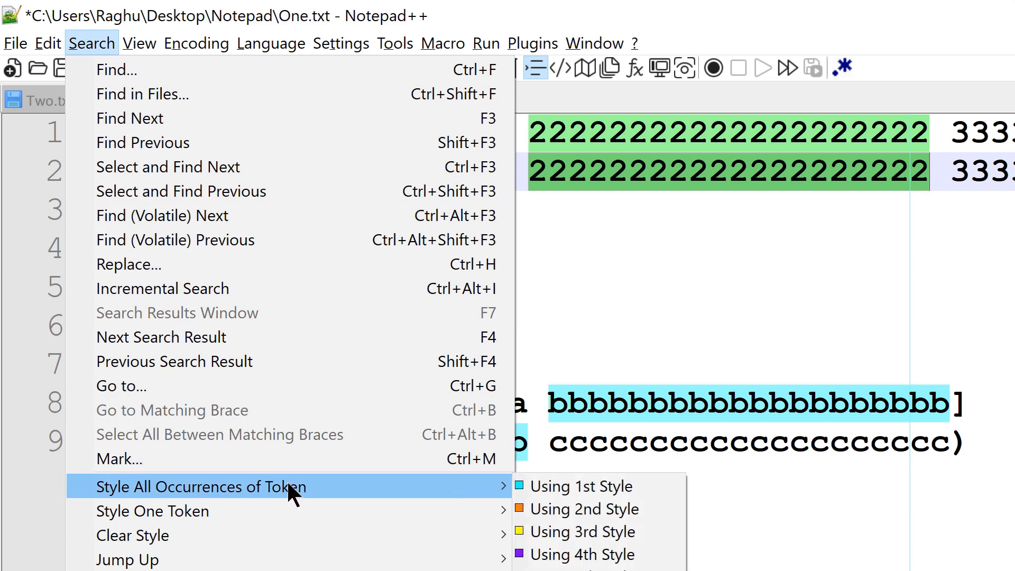
click(572, 528)
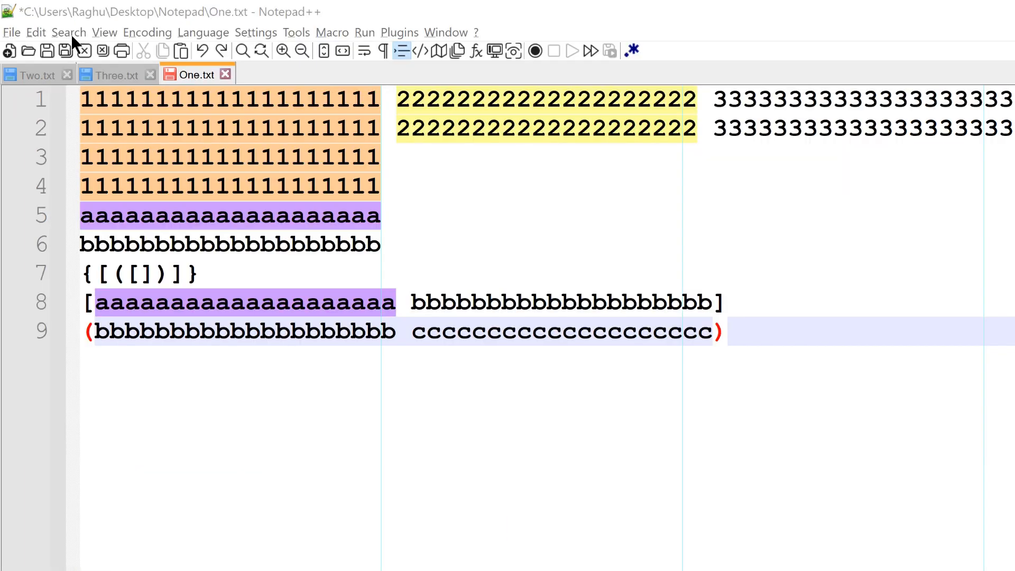
Step: Copy the text styled with the 3rd style and paste it into a new document
click(71, 34)
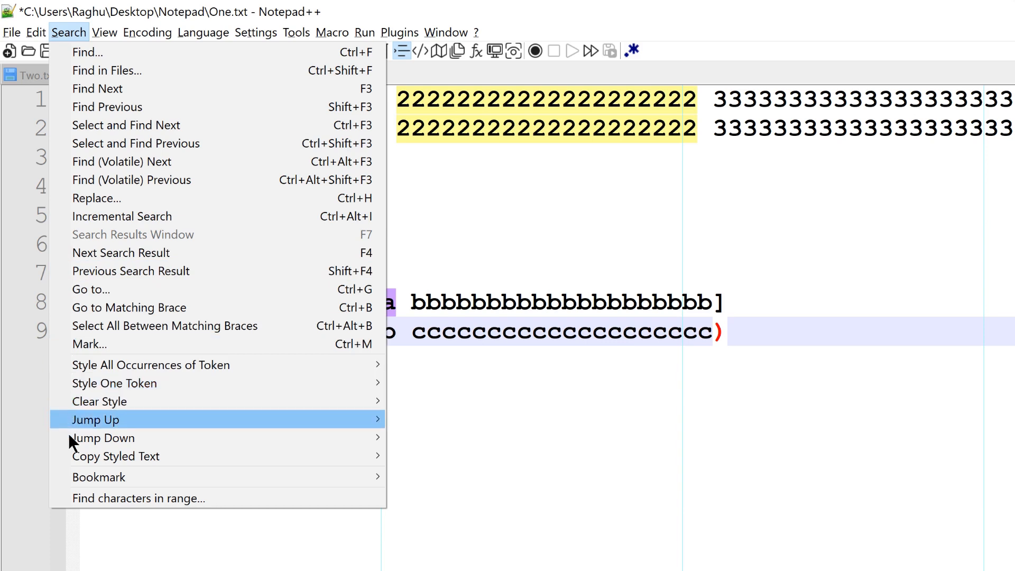
mouse_move(174, 454)
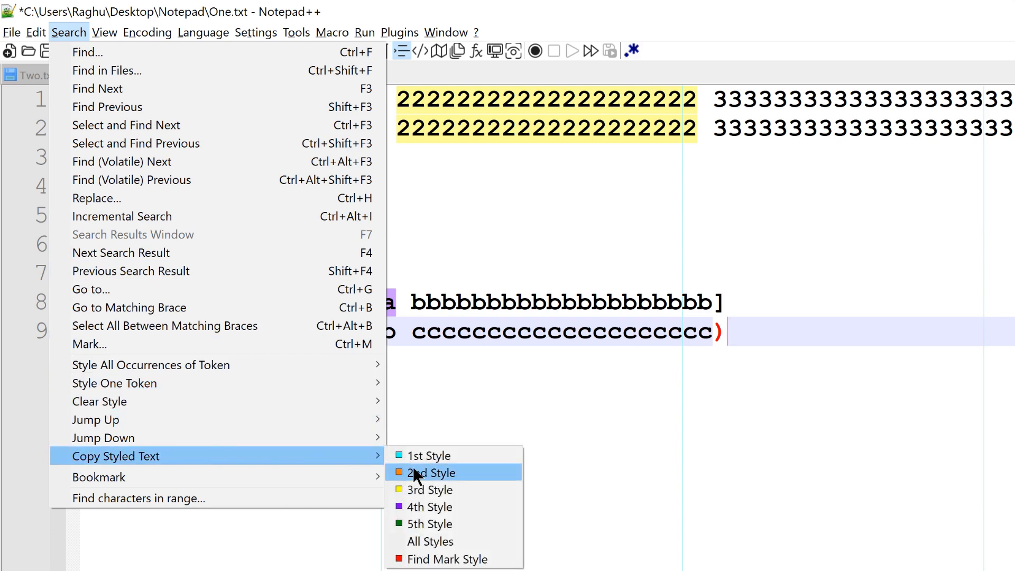
click(442, 487)
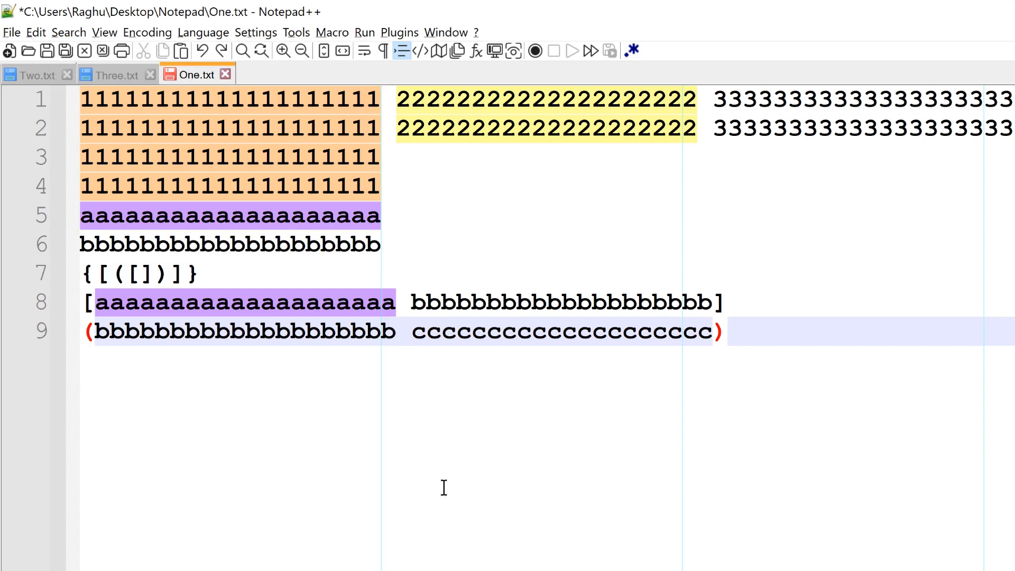
double_click(246, 74)
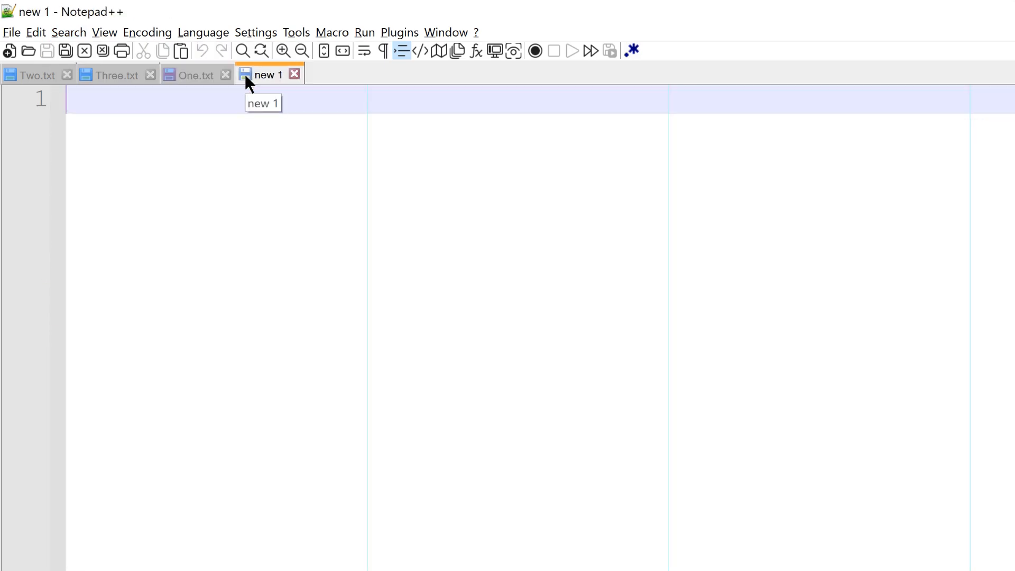
key(ctrl+v)
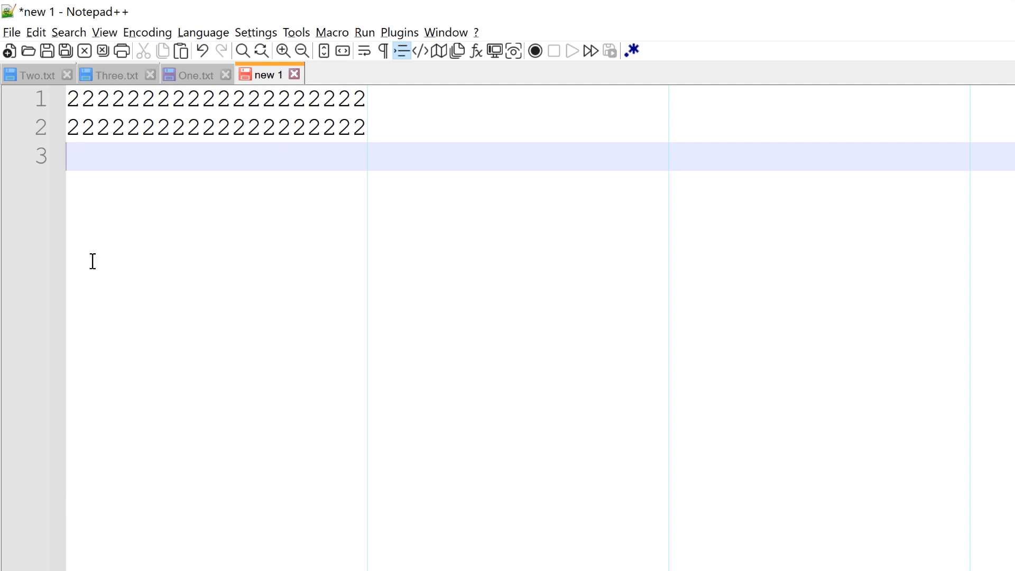
Step: Return to One.txt and bookmark lines 5, 7 and 9
click(173, 77)
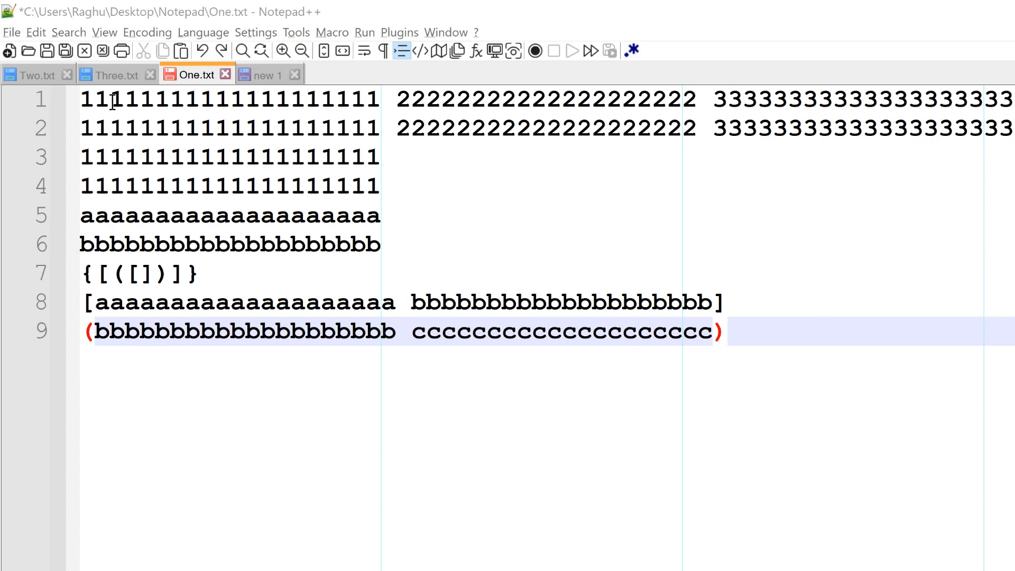
click(63, 31)
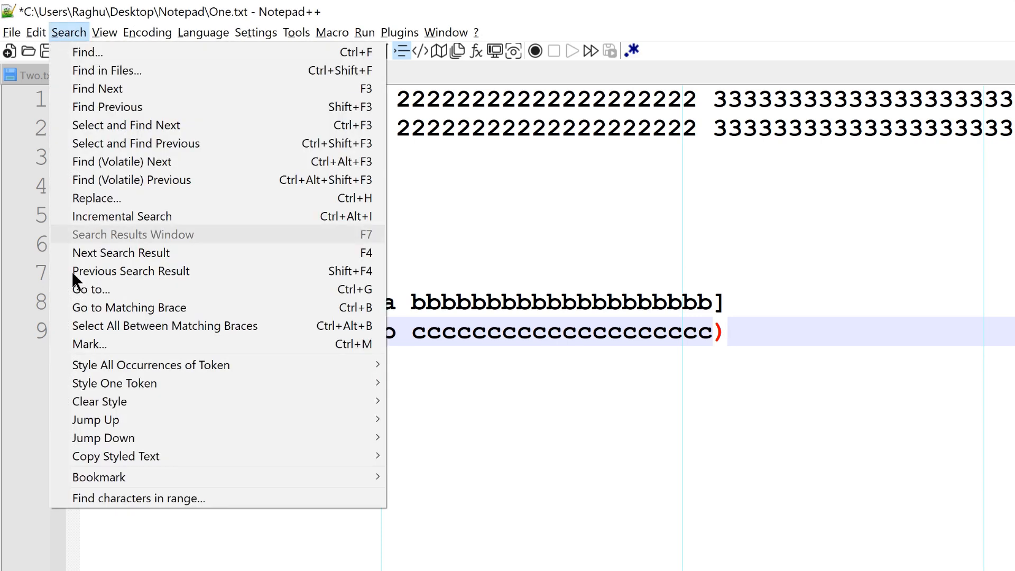
mouse_move(120, 482)
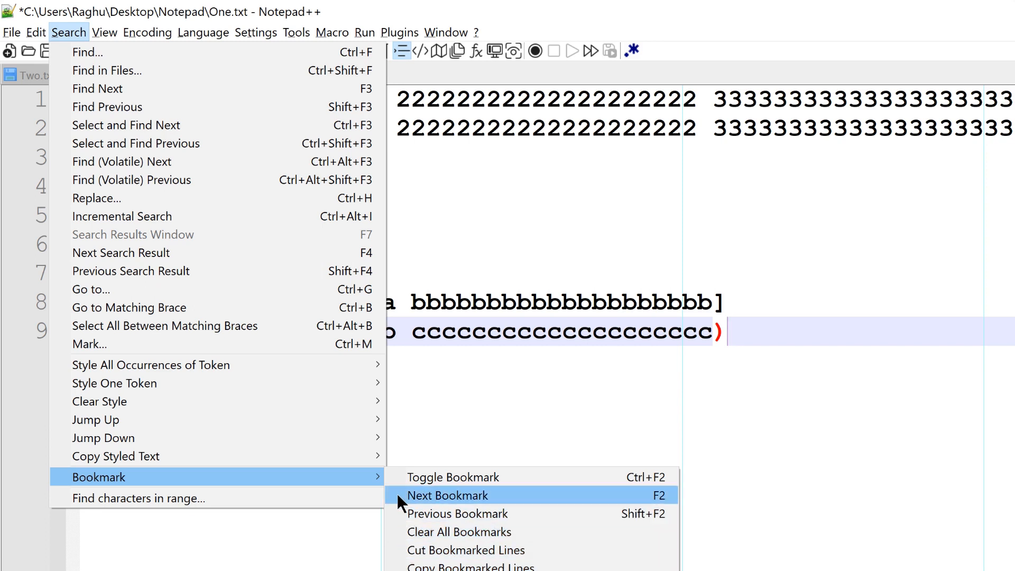
click(414, 260)
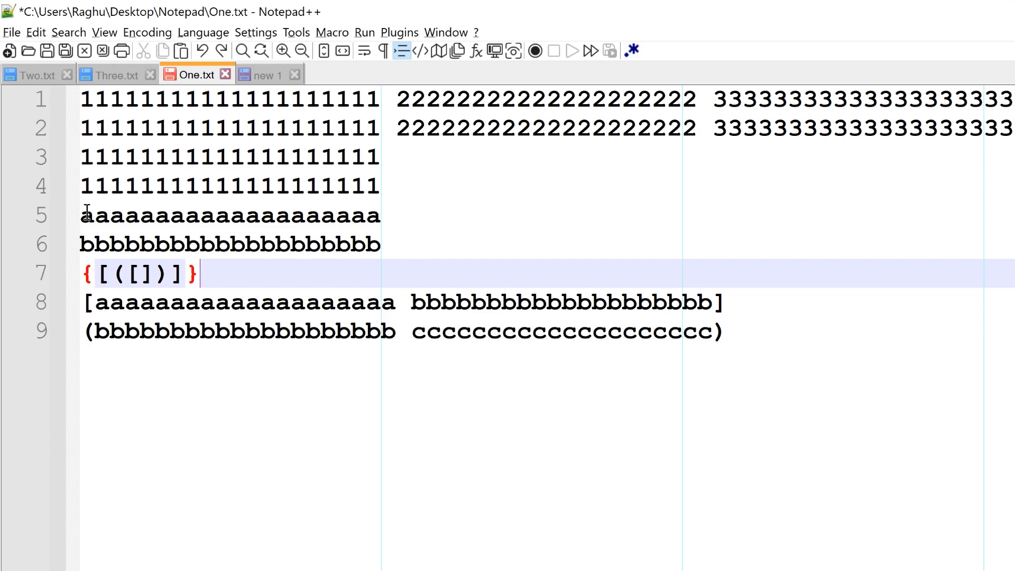
click(55, 215)
click(55, 279)
Step: Cut all bookmarked lines from One.txt
click(80, 32)
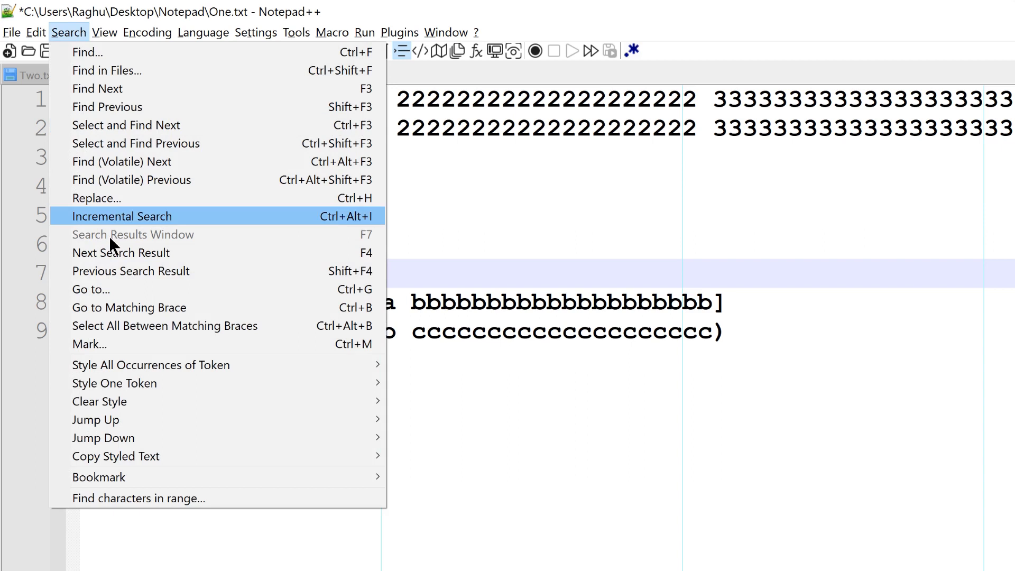
mouse_move(161, 472)
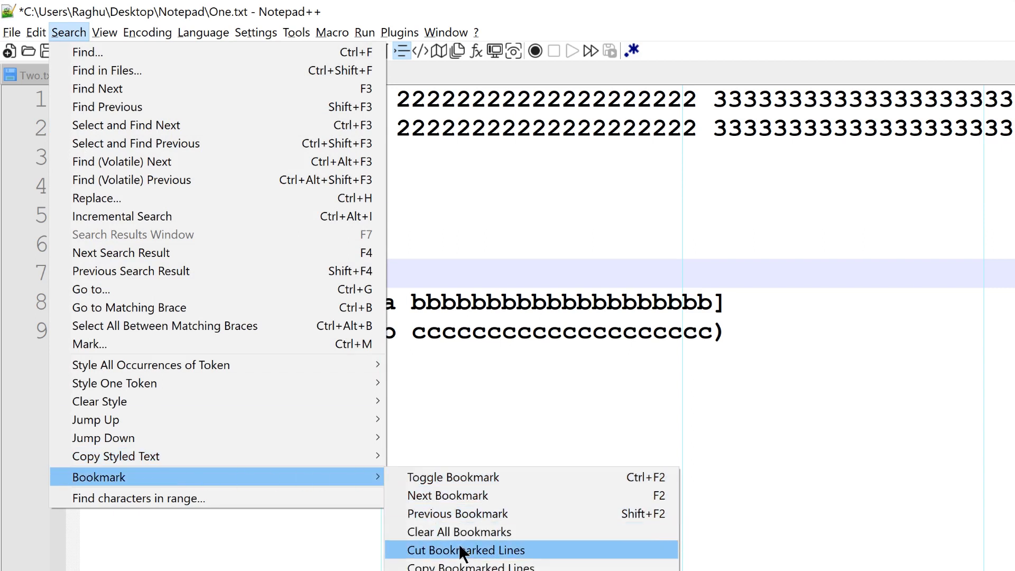
click(535, 555)
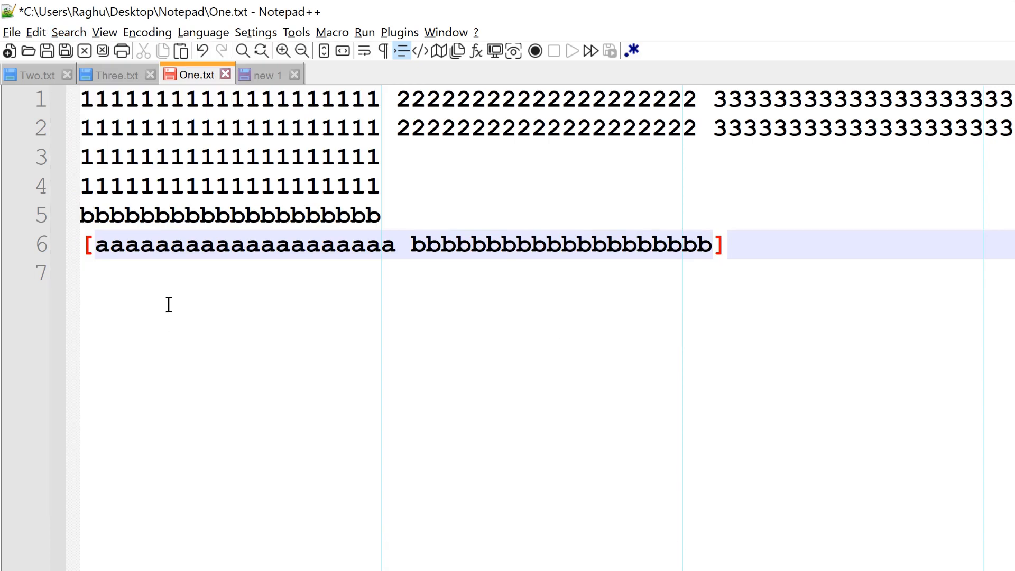
Step: Replace all contents of the new 1 document with the cut bookmarked lines from the clipboard
click(261, 74)
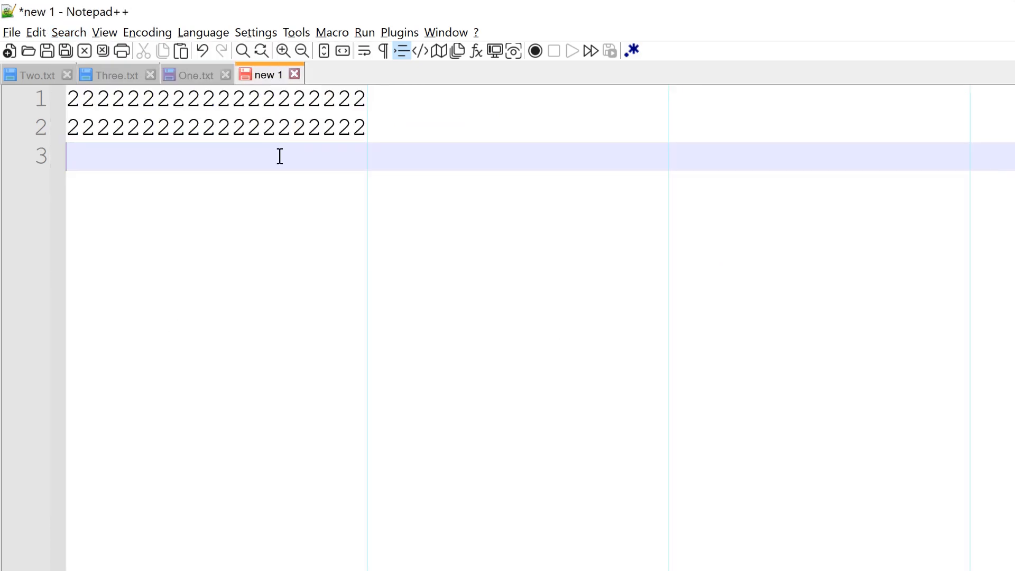
key(ctrl+shift+Home)
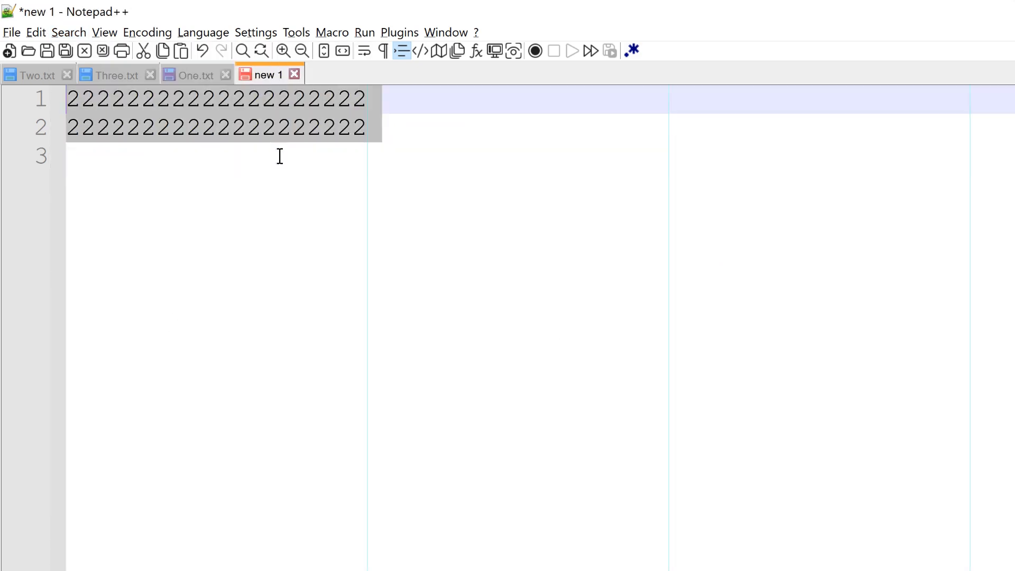
key(ctrl+v)
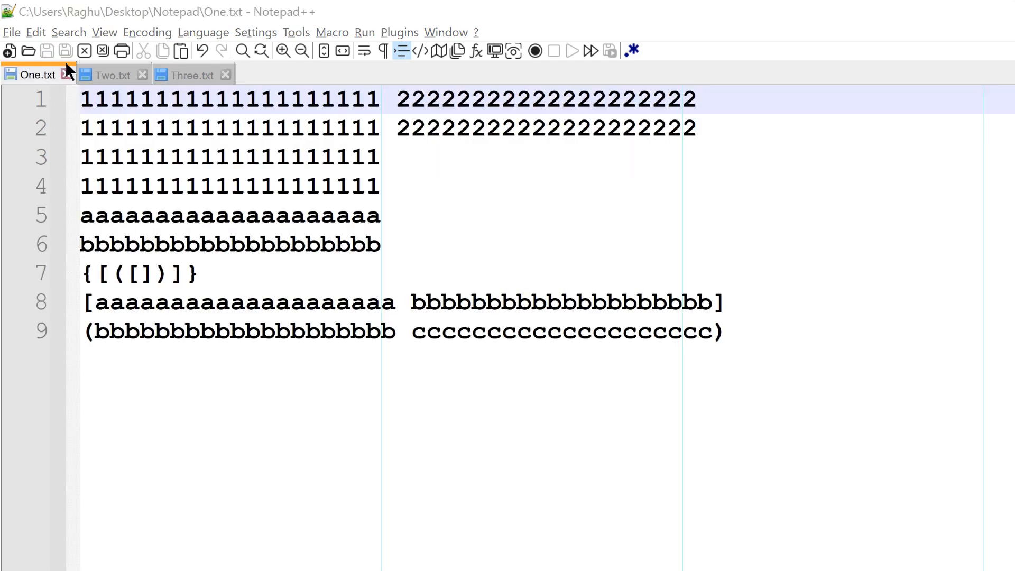
Step: Convert the row of a's on line 5 of One.txt to UPPERCASE
click(40, 33)
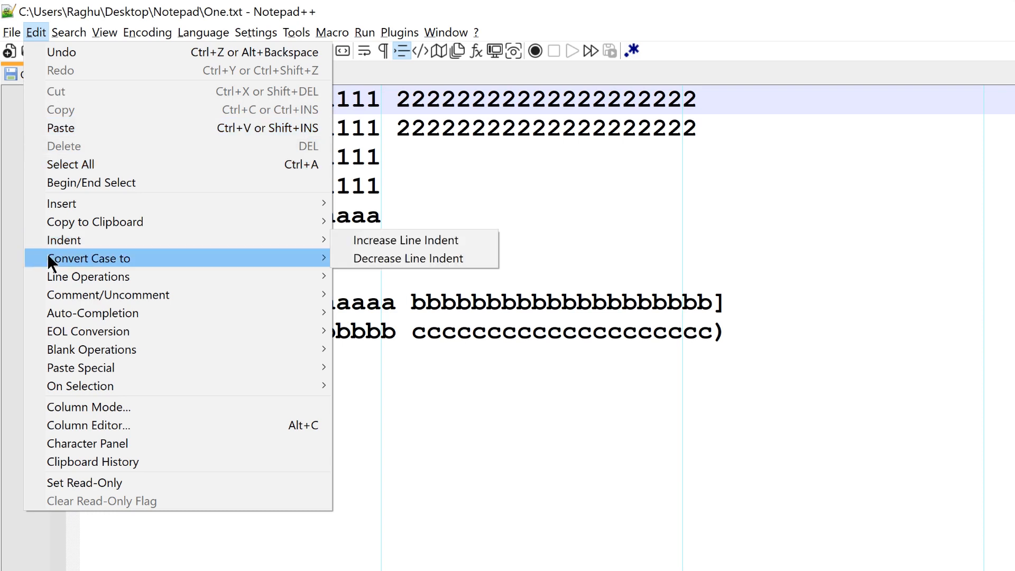
mouse_move(47, 257)
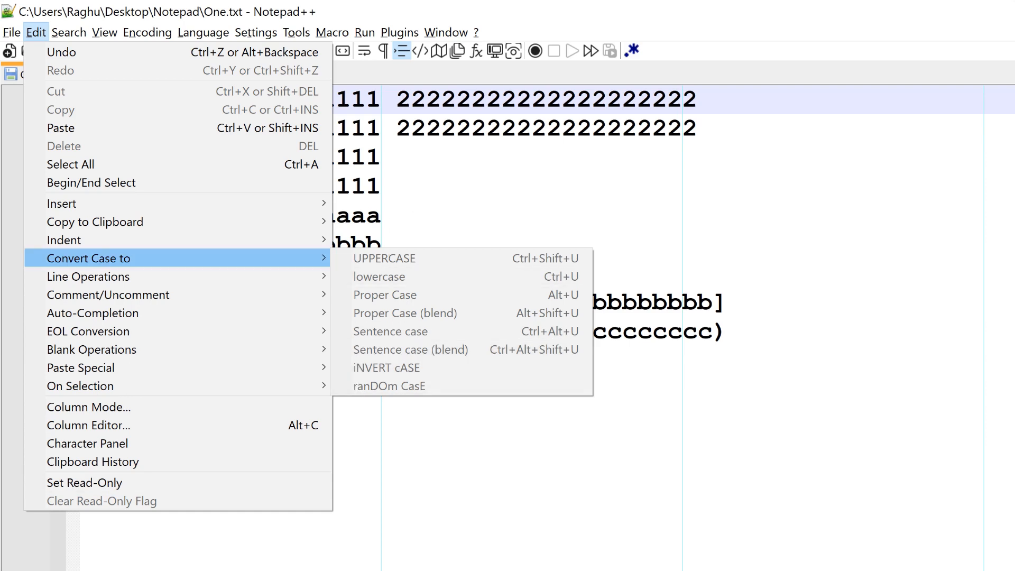
click(106, 400)
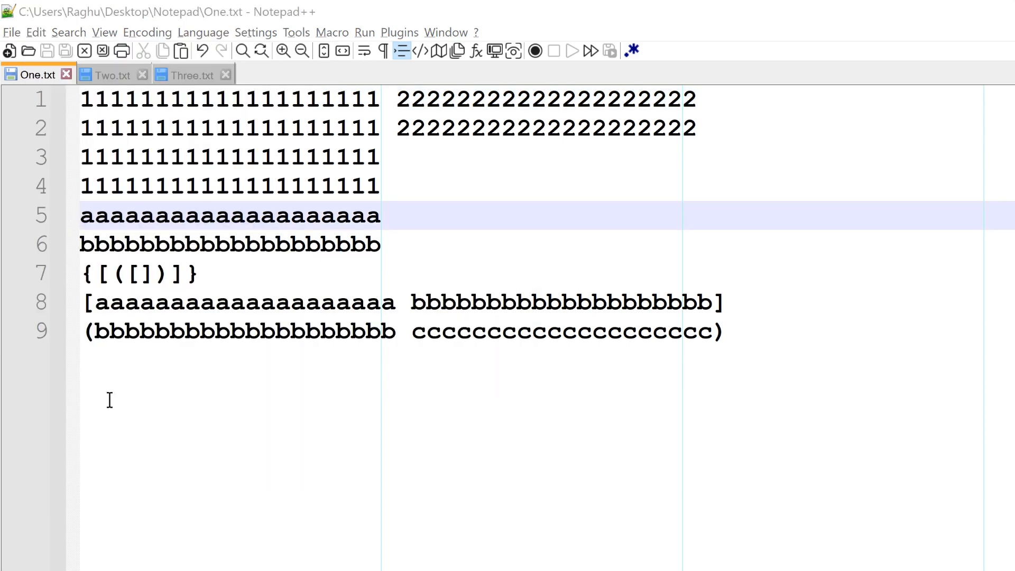
double_click(229, 217)
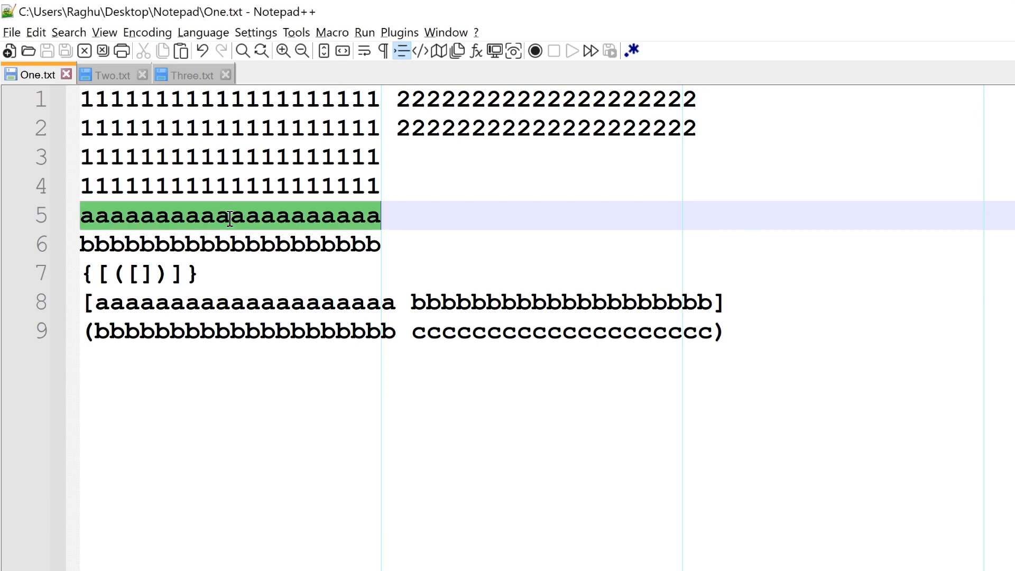
click(28, 32)
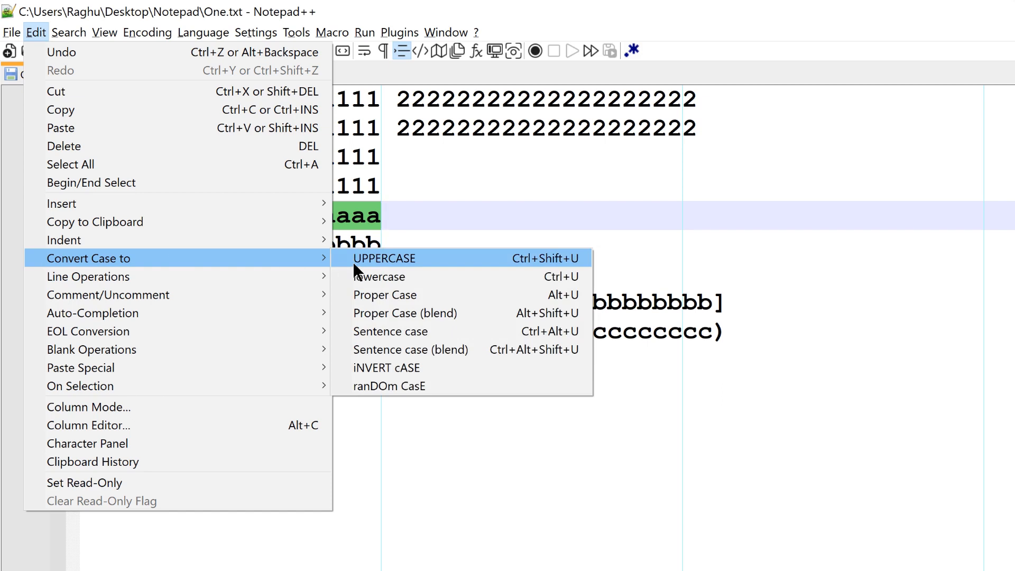
click(353, 259)
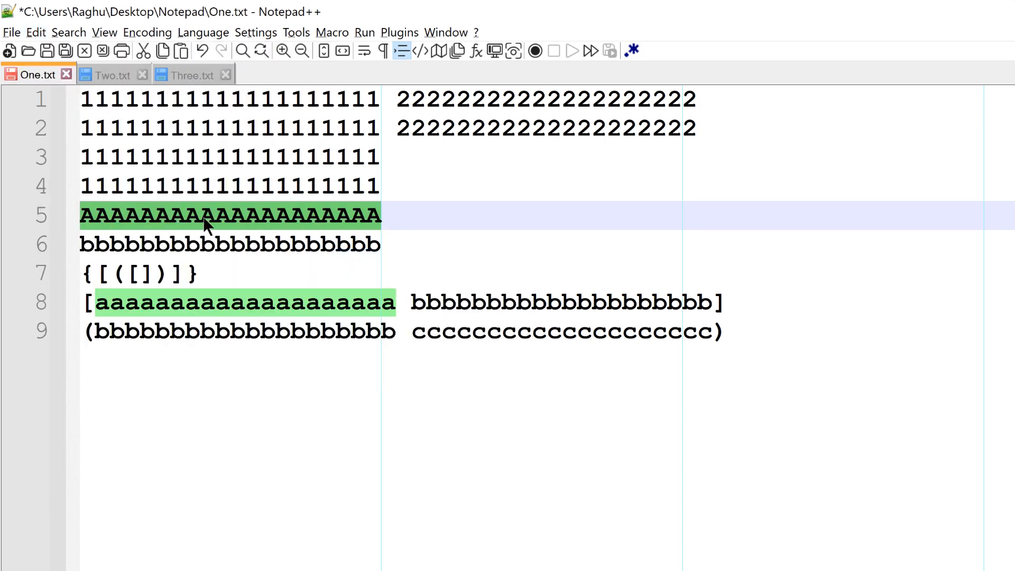
Step: Convert both words inside the square brackets on line 8 to Proper Case
click(45, 29)
click(95, 302)
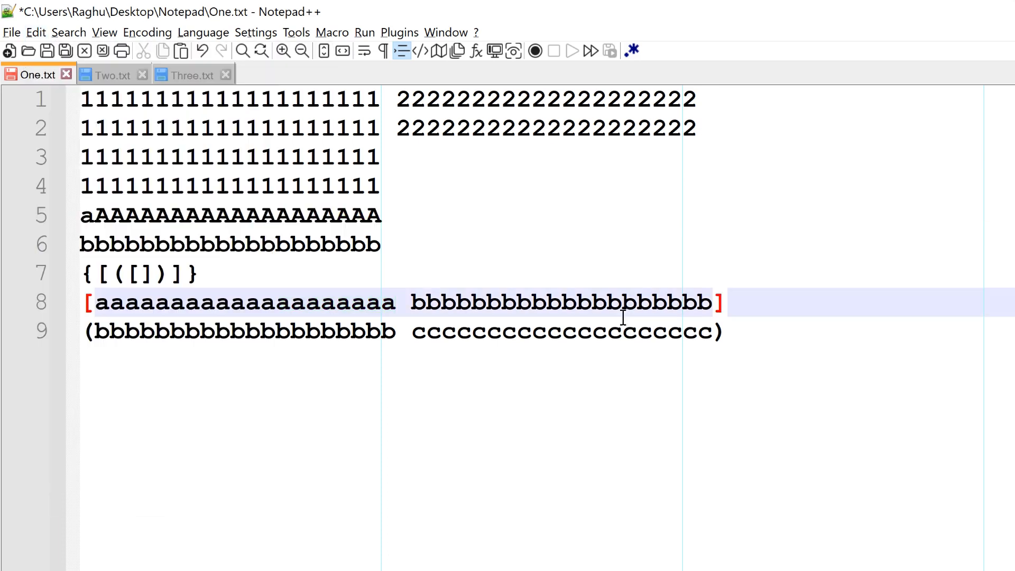
shift+click(712, 301)
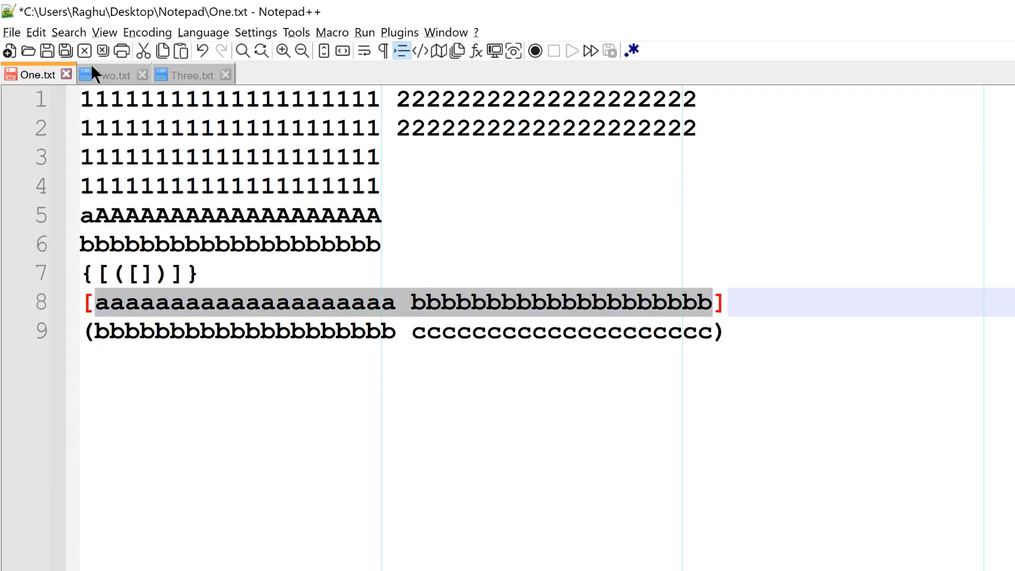
click(37, 30)
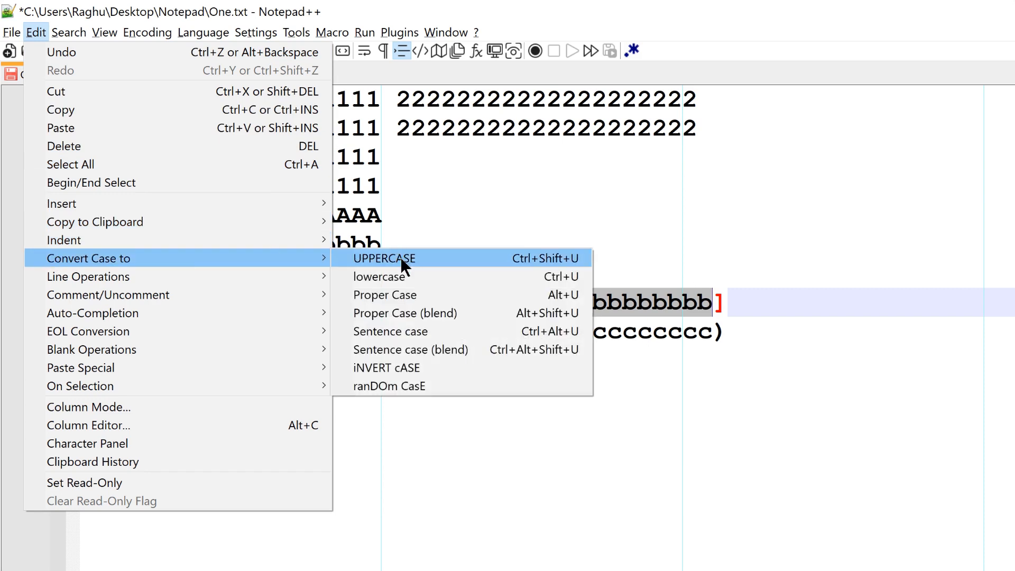
click(442, 296)
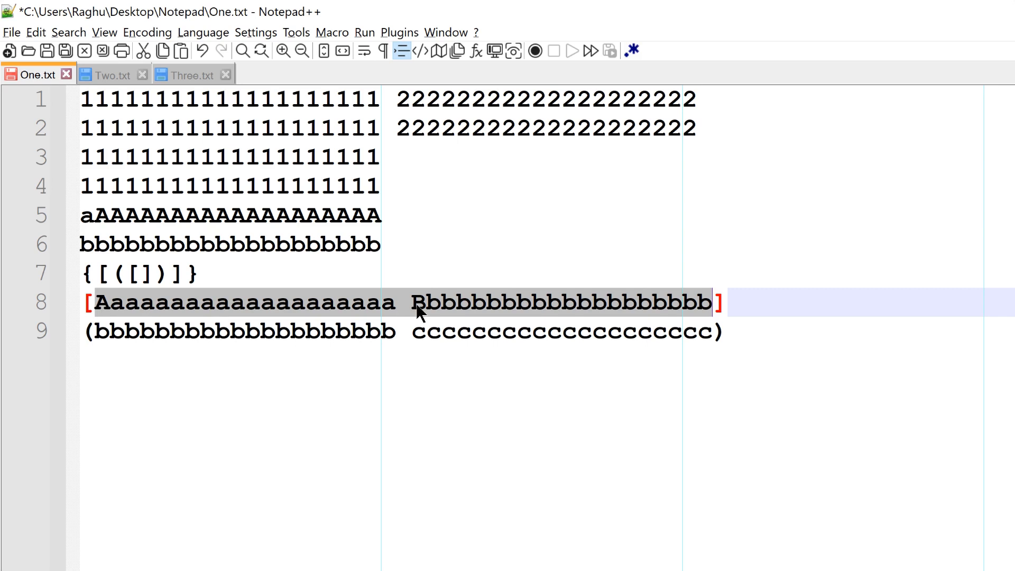
Step: Duplicate the line of nested brackets on line 7 three times
key(Up)
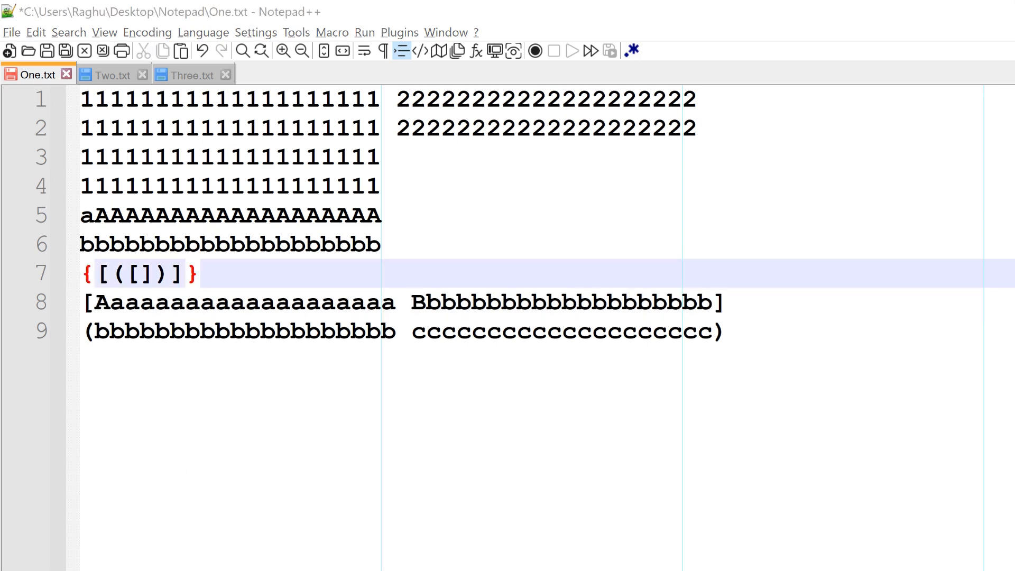
click(45, 32)
mouse_move(58, 279)
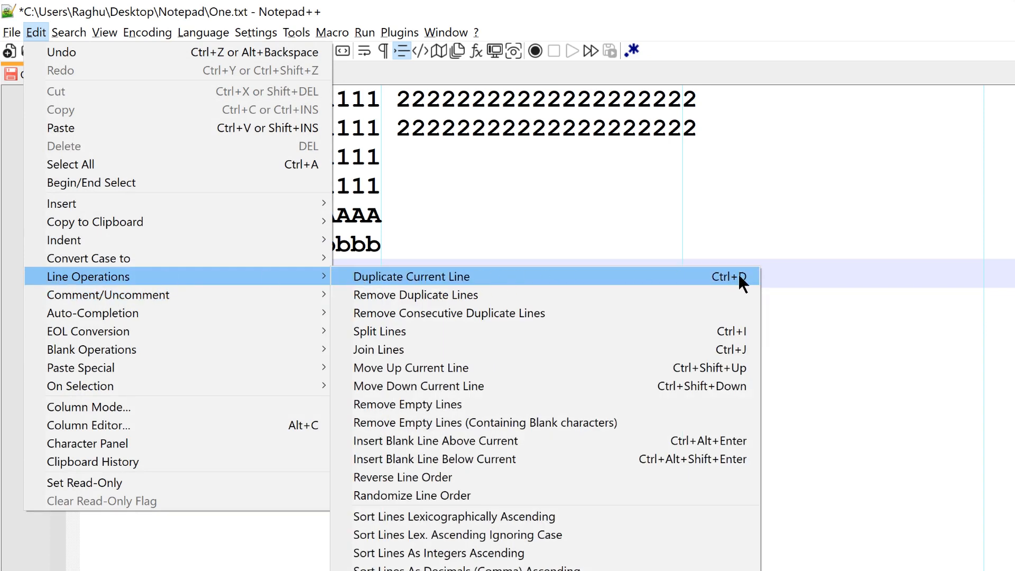
click(579, 276)
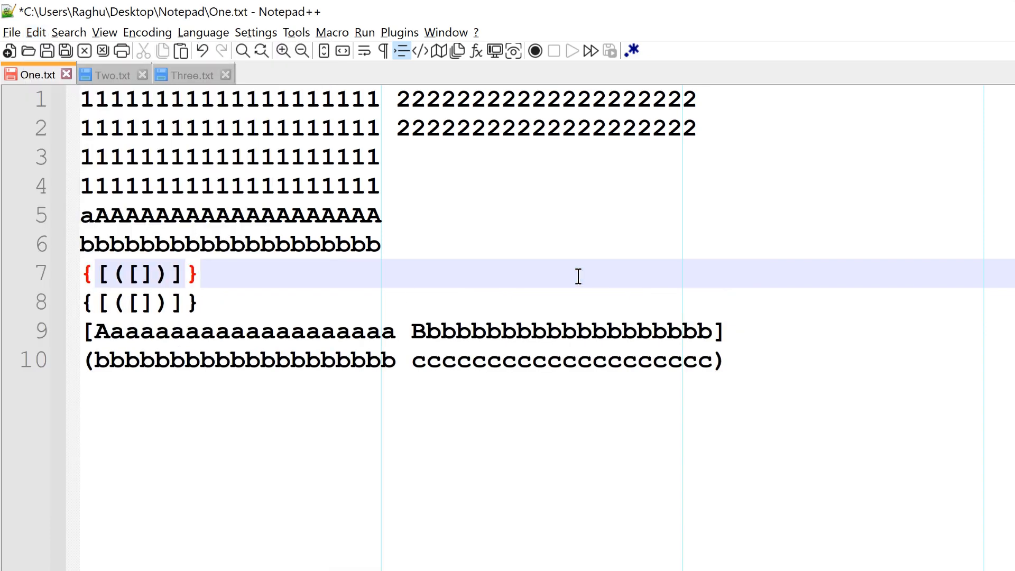
click(33, 30)
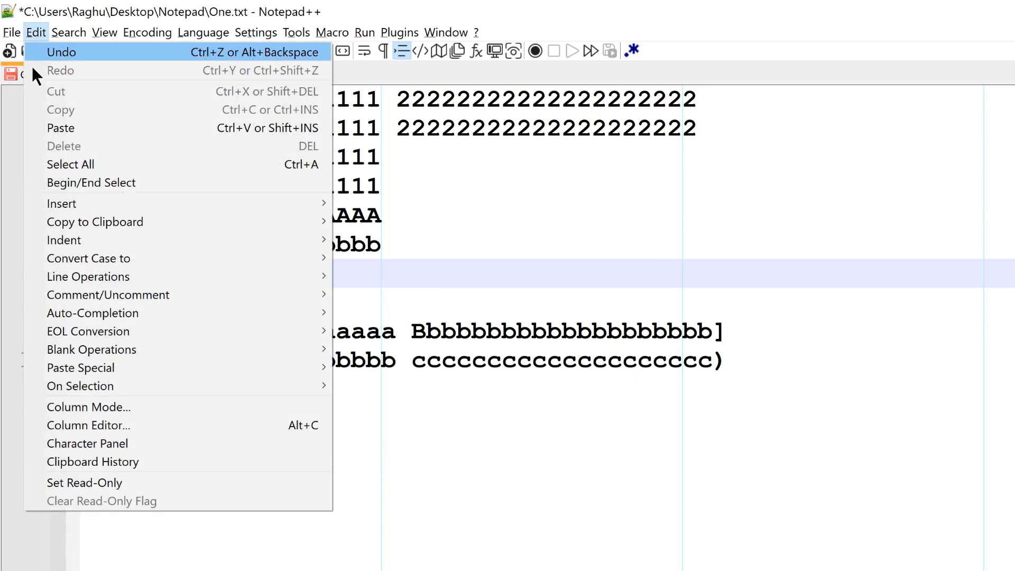
mouse_move(177, 276)
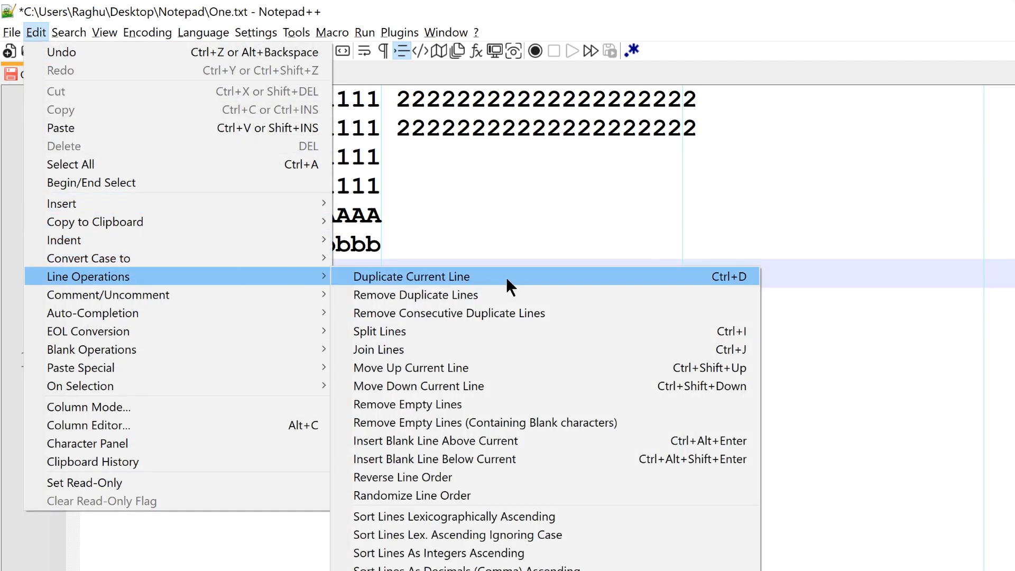
click(506, 277)
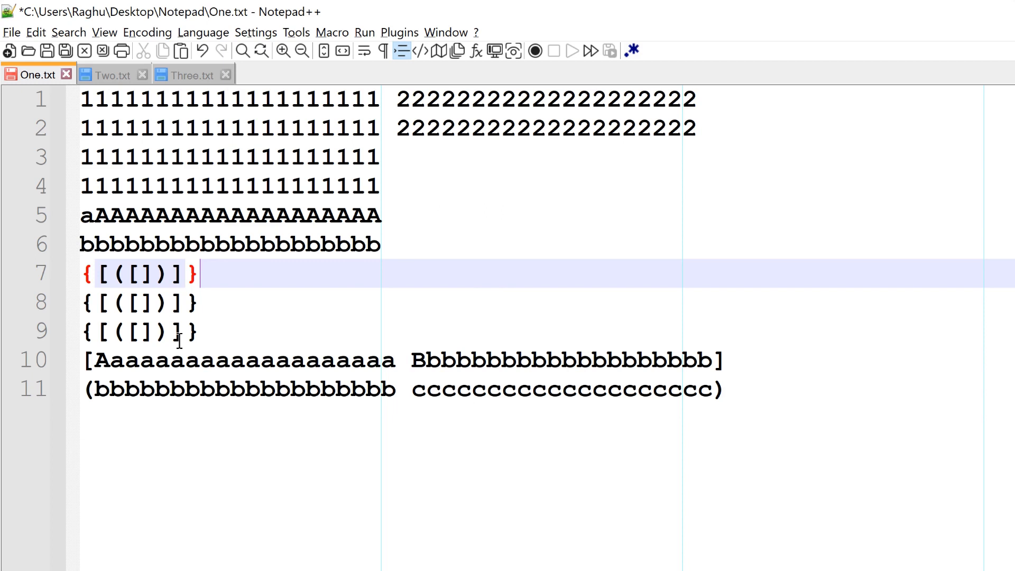
click(34, 32)
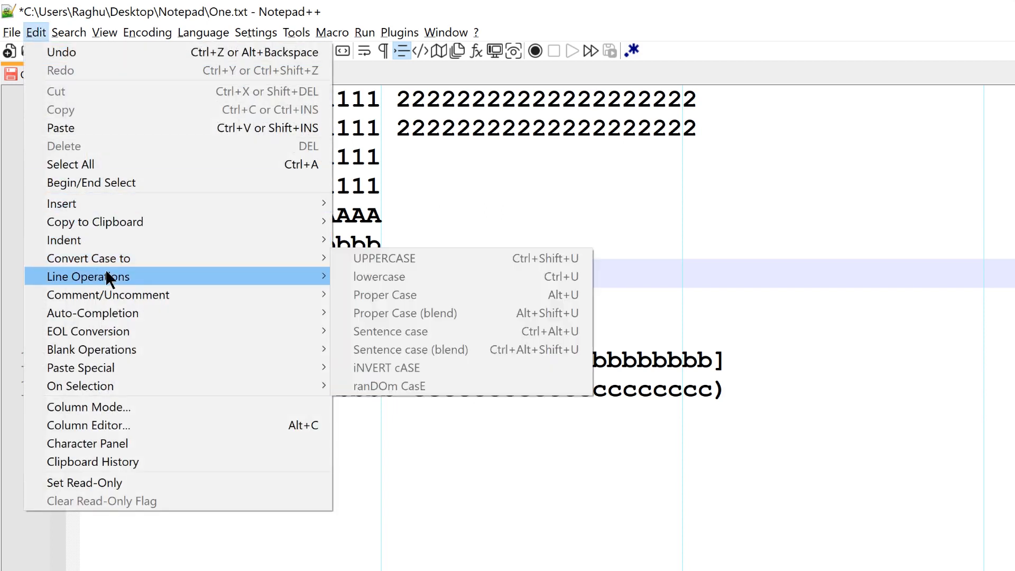
mouse_move(105, 275)
click(713, 279)
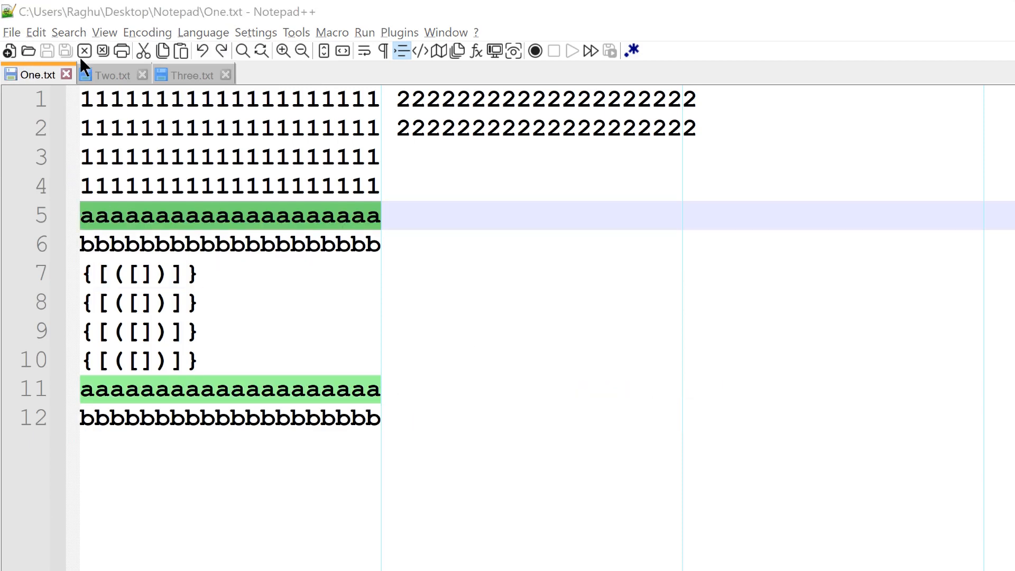
Step: Try to remove consecutive duplicate lines with the a's on line 5 selected
double_click(174, 242)
double_click(176, 217)
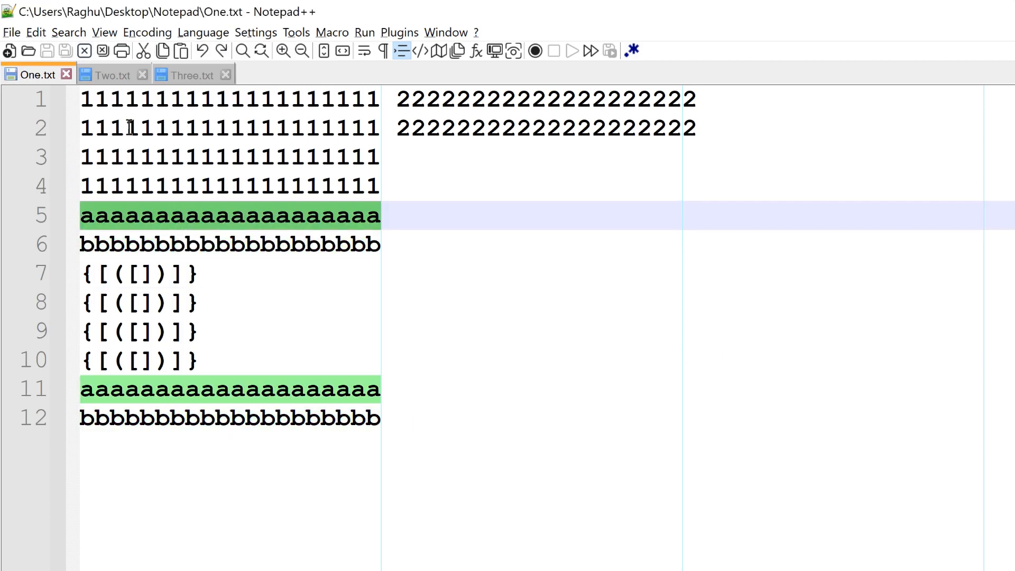
click(36, 32)
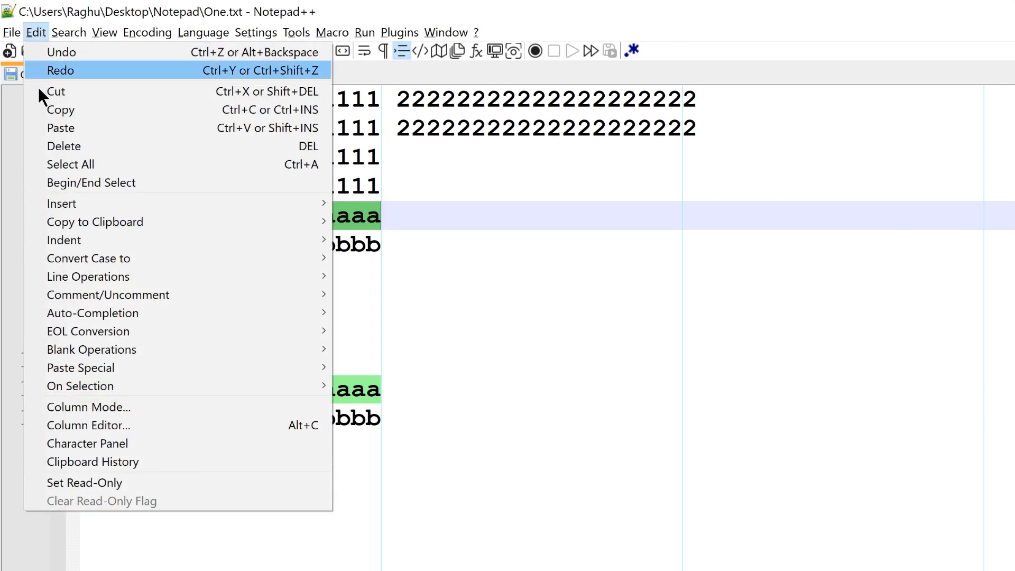
mouse_move(85, 273)
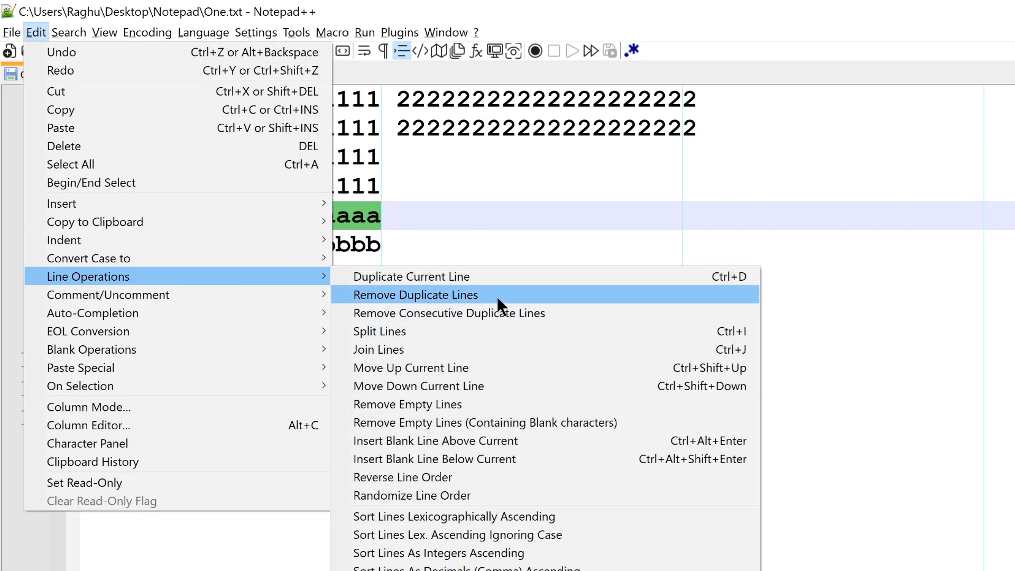
click(554, 315)
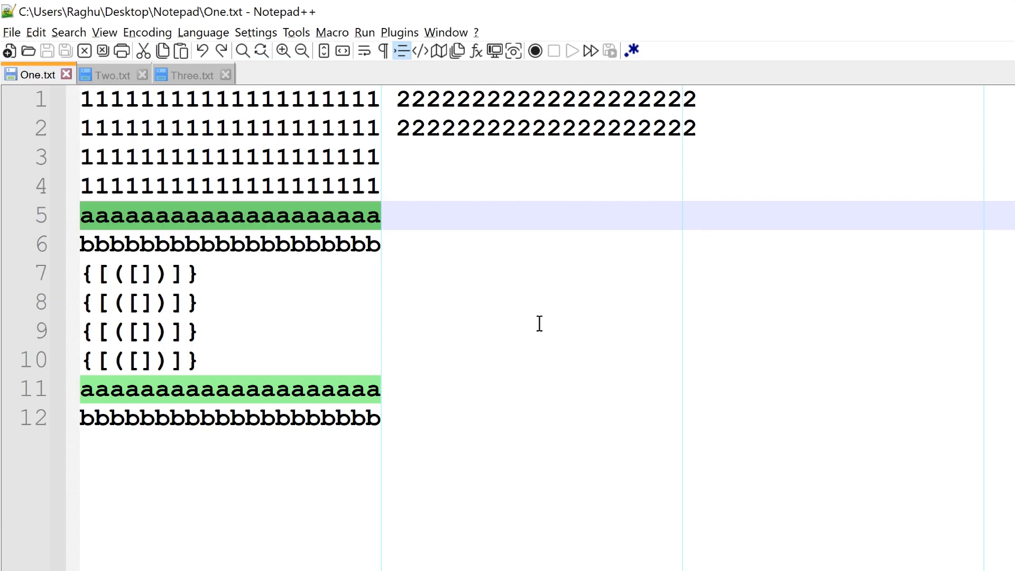
Step: Clear the selection and remove consecutive duplicate lines from the whole One.txt document
click(539, 323)
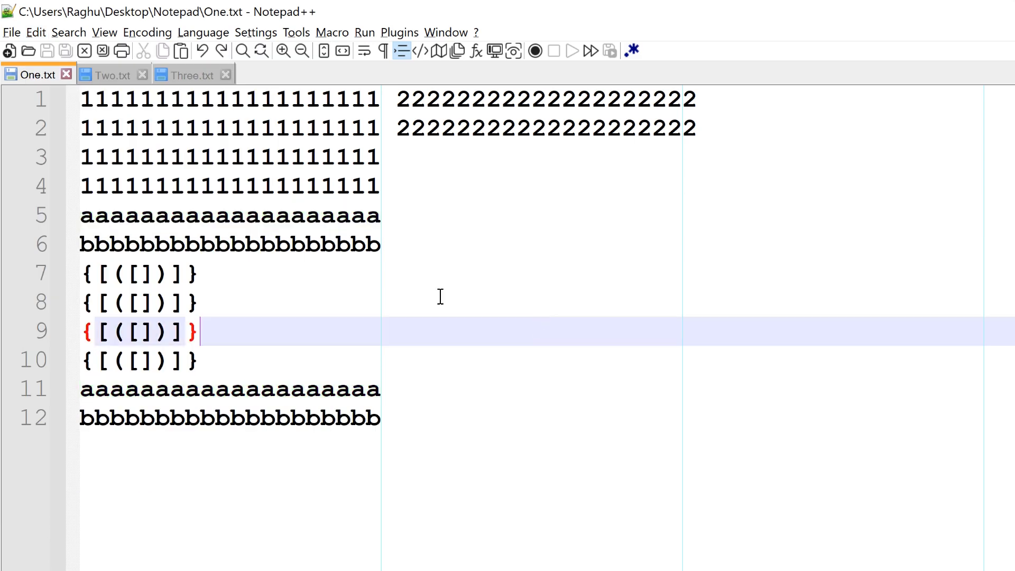
click(34, 31)
mouse_move(295, 273)
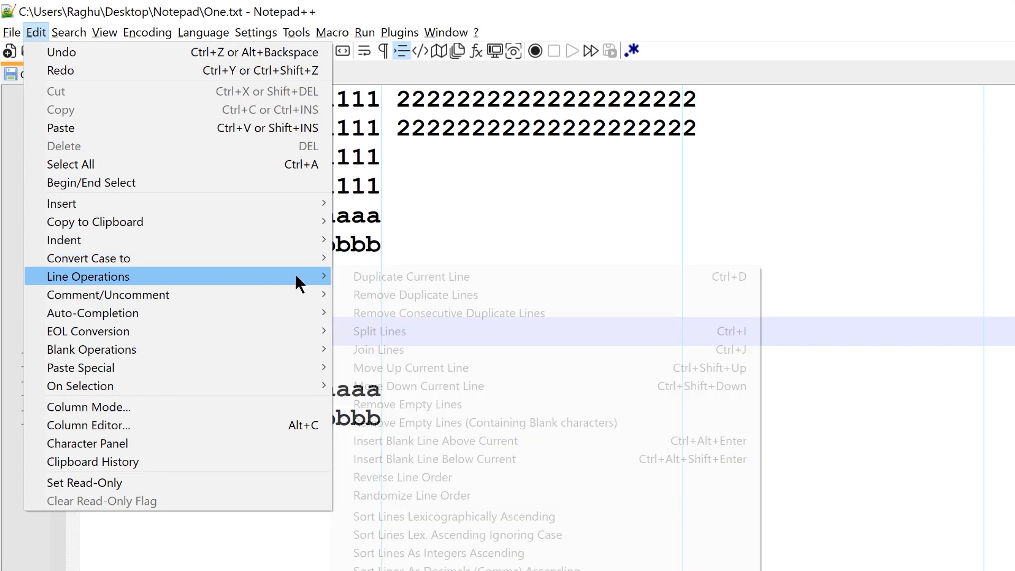
click(532, 313)
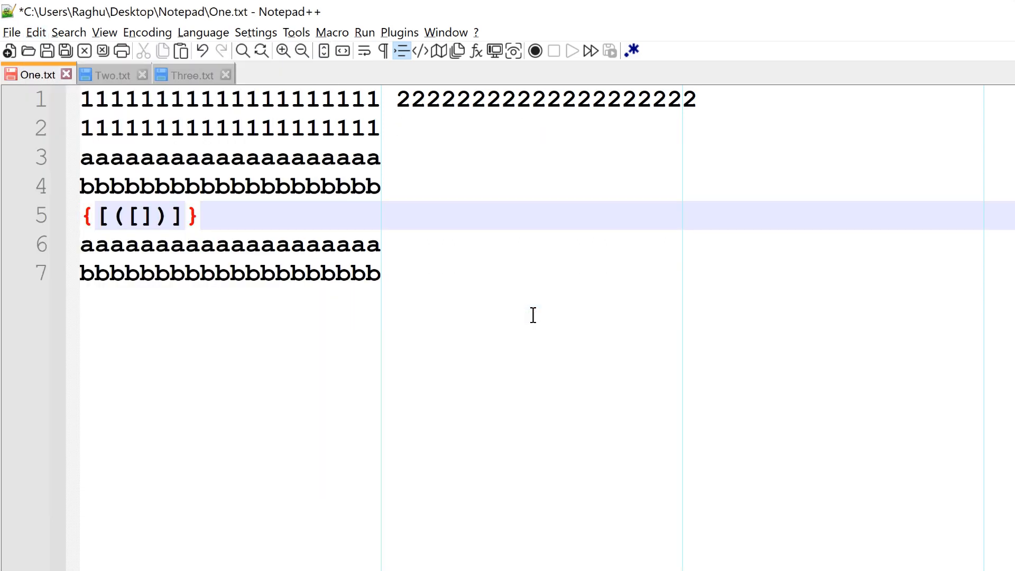
Step: Remove all remaining duplicate lines from One.txt, including the non-consecutive repeats of the a's and b's lines
double_click(269, 158)
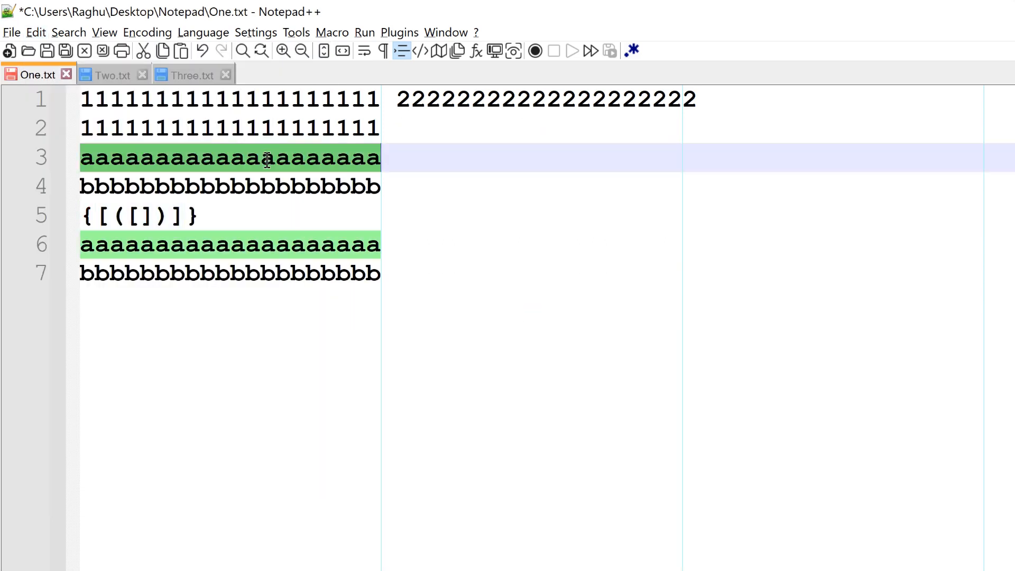
double_click(281, 245)
click(385, 277)
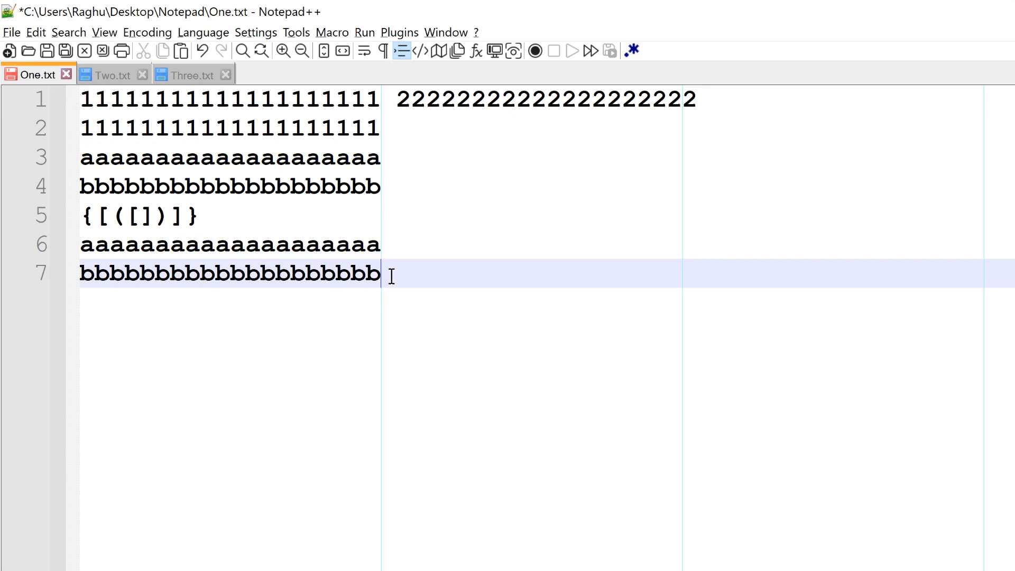
click(46, 32)
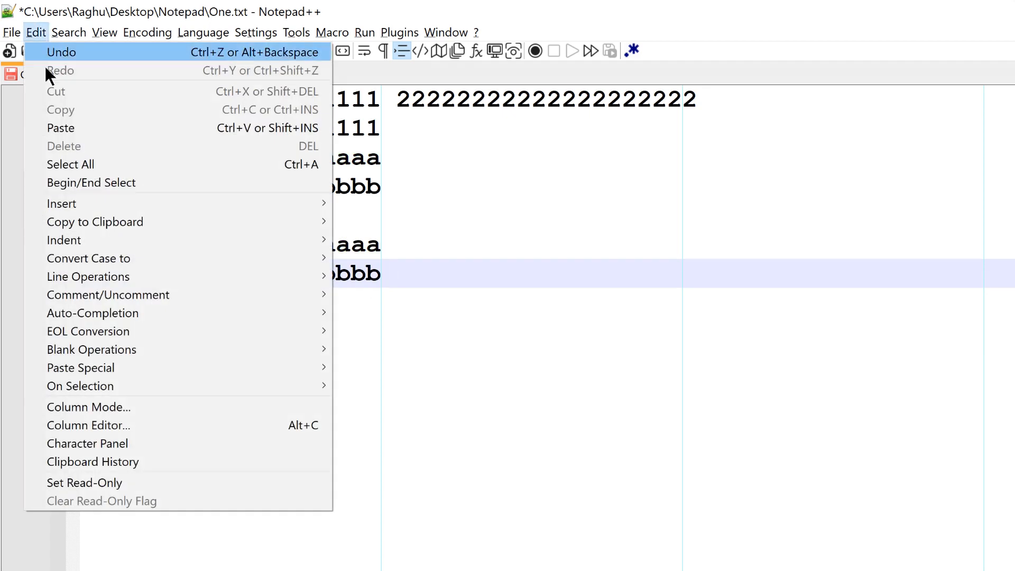
mouse_move(217, 275)
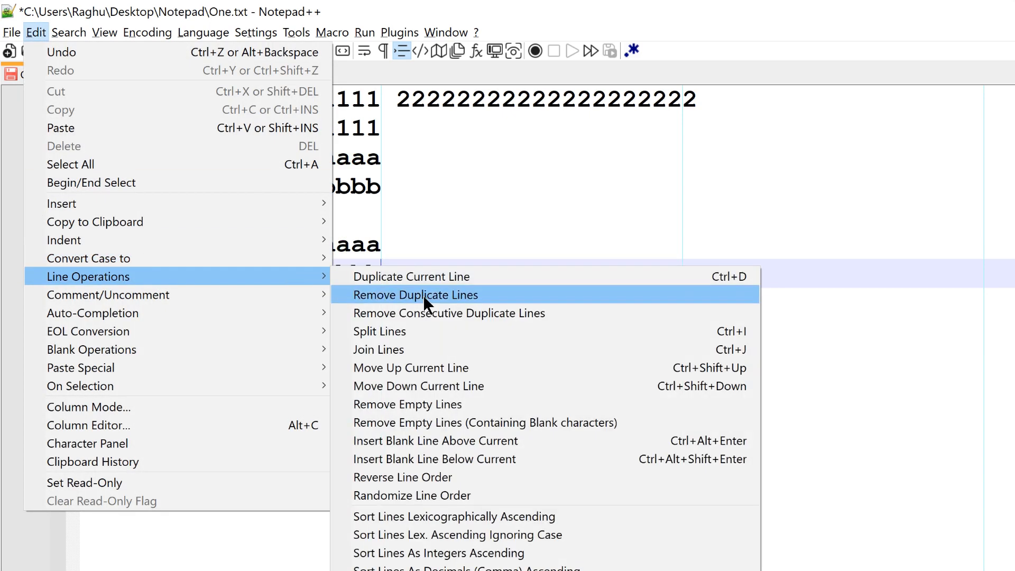
click(438, 297)
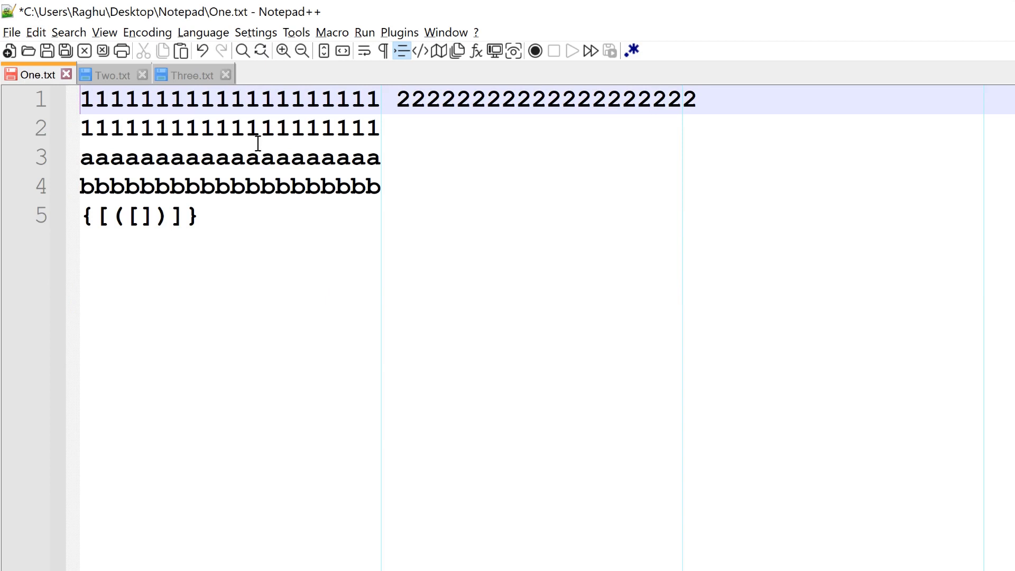
double_click(248, 160)
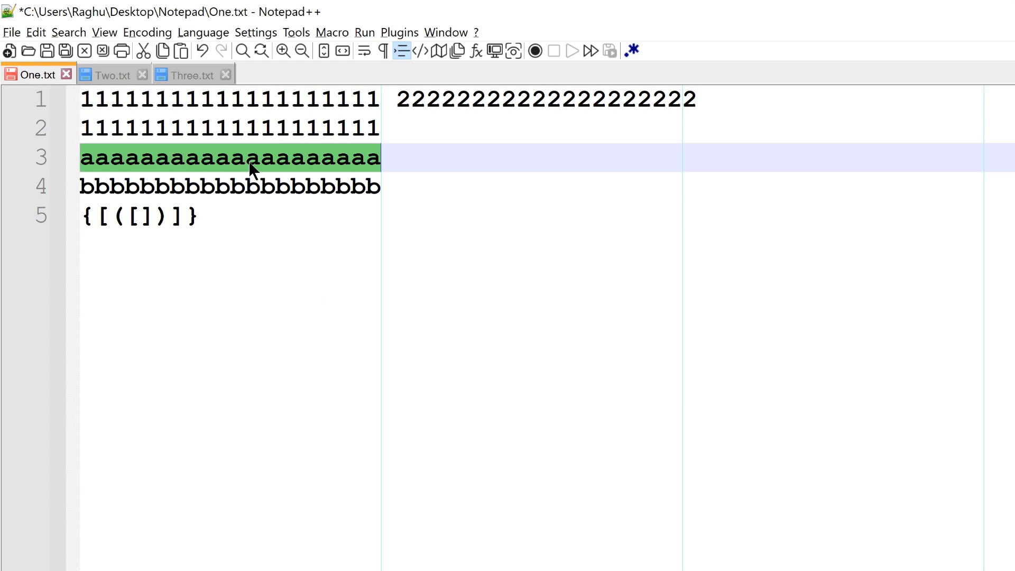
Step: Select all five lines of One.txt and join them into a single line
drag(199, 215, 70, 109)
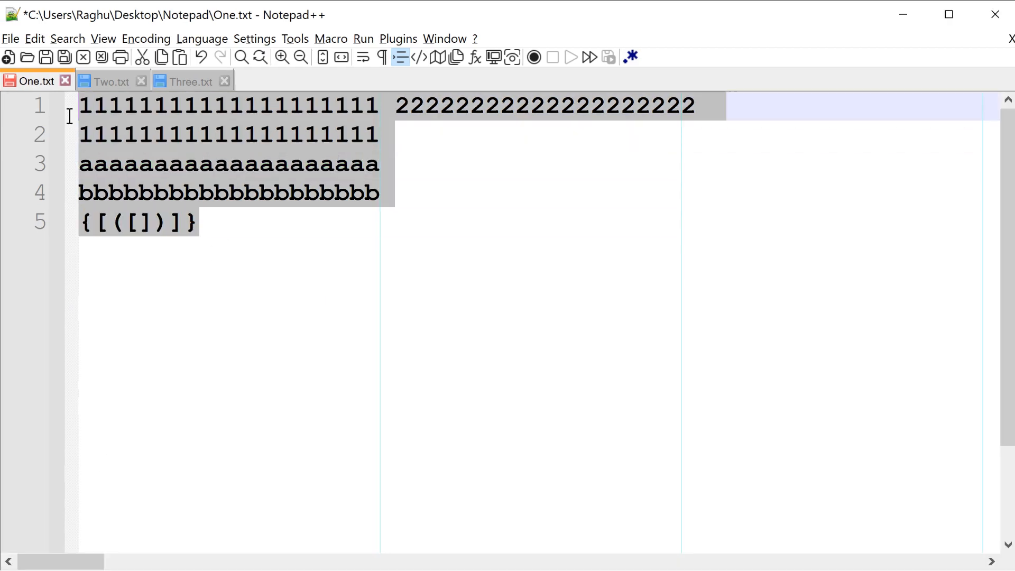
click(30, 39)
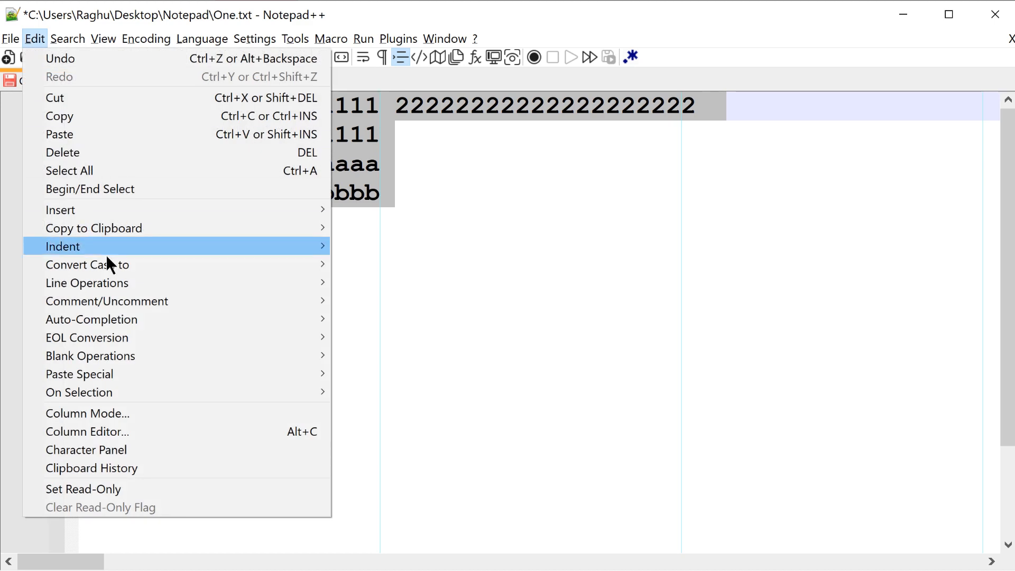
mouse_move(236, 281)
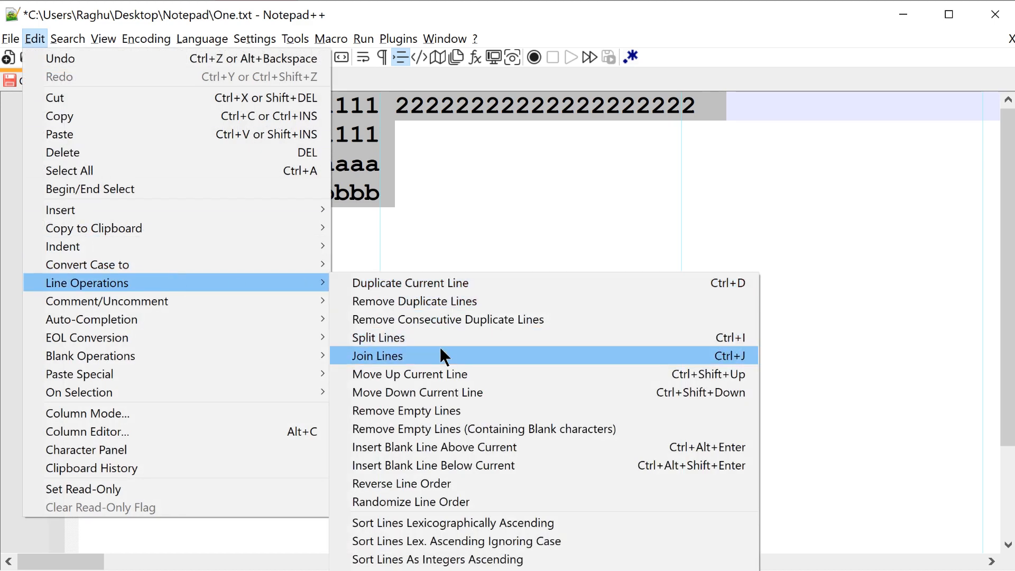
click(454, 357)
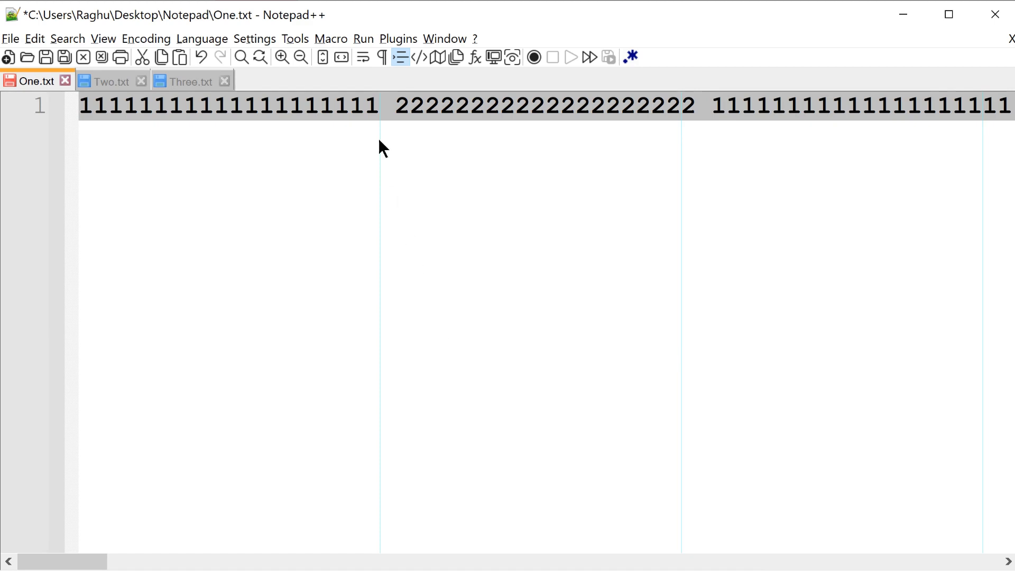
Step: Turn on word wrap and add a new empty line after the joined text in One.txt
click(363, 59)
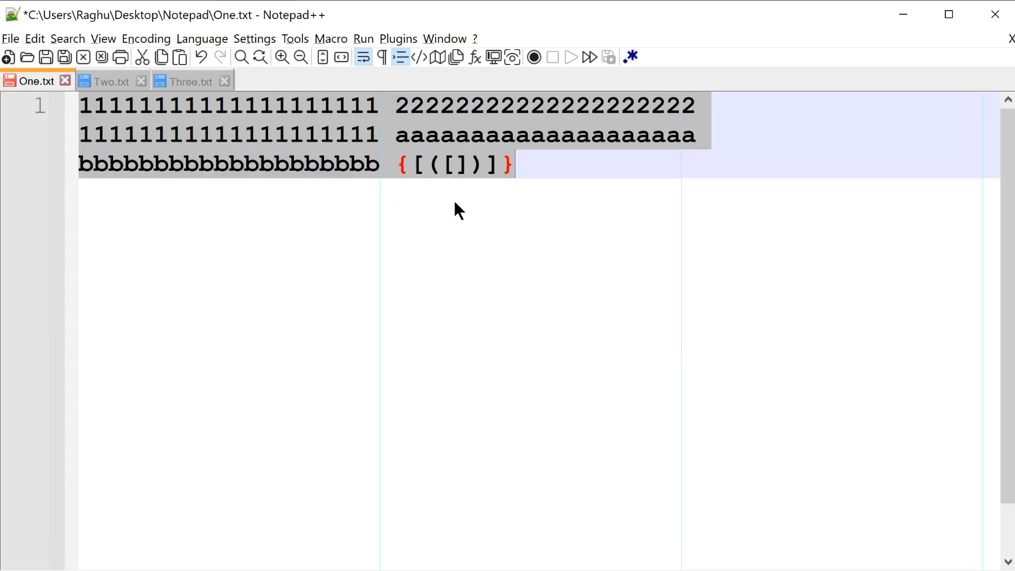
click(527, 165)
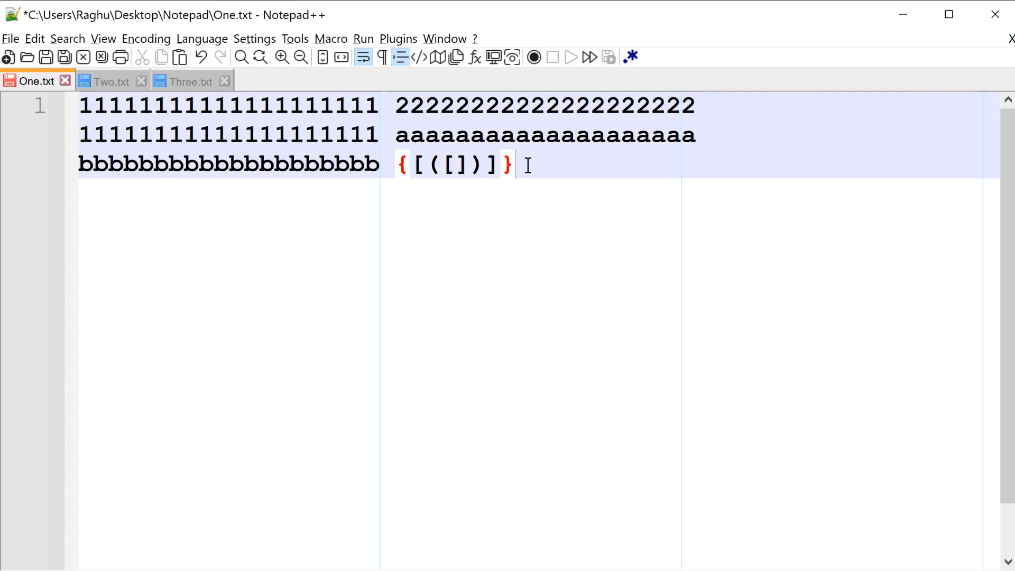
key(Return)
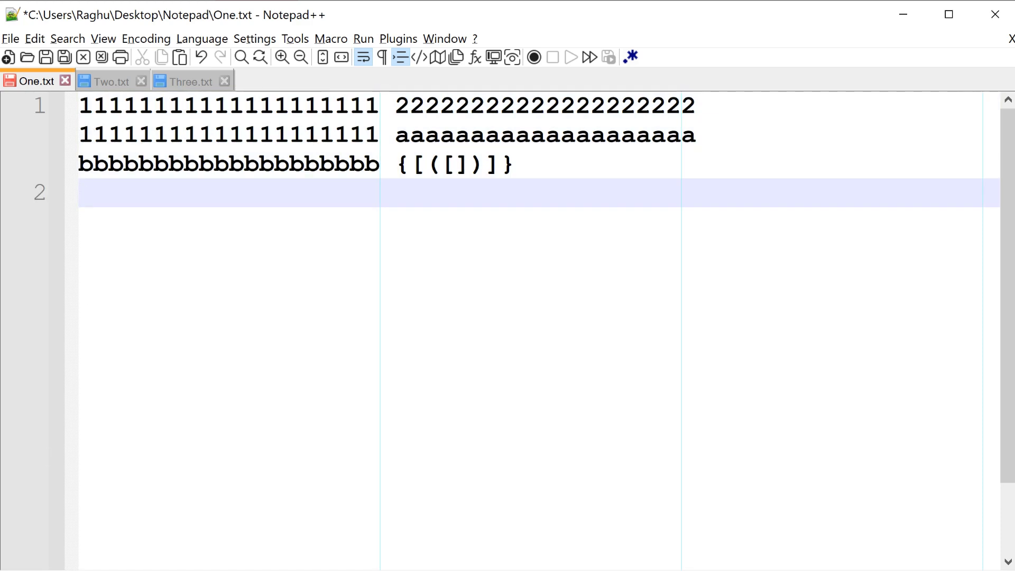
Step: Switch to Three.txt, review the available line operations and select the blank lines 4 through 12
key(ctrl+Tab)
click(35, 40)
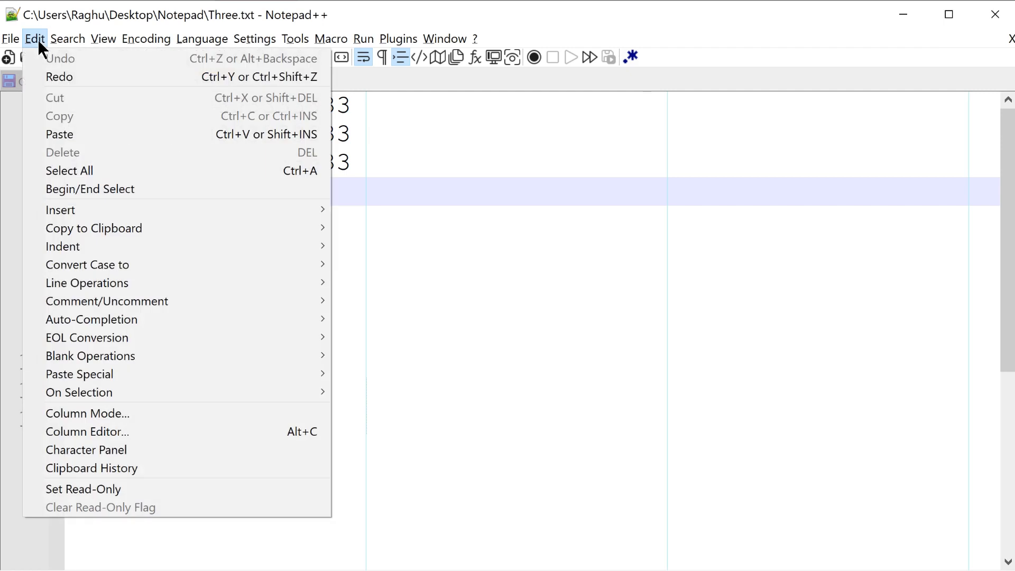
mouse_move(103, 287)
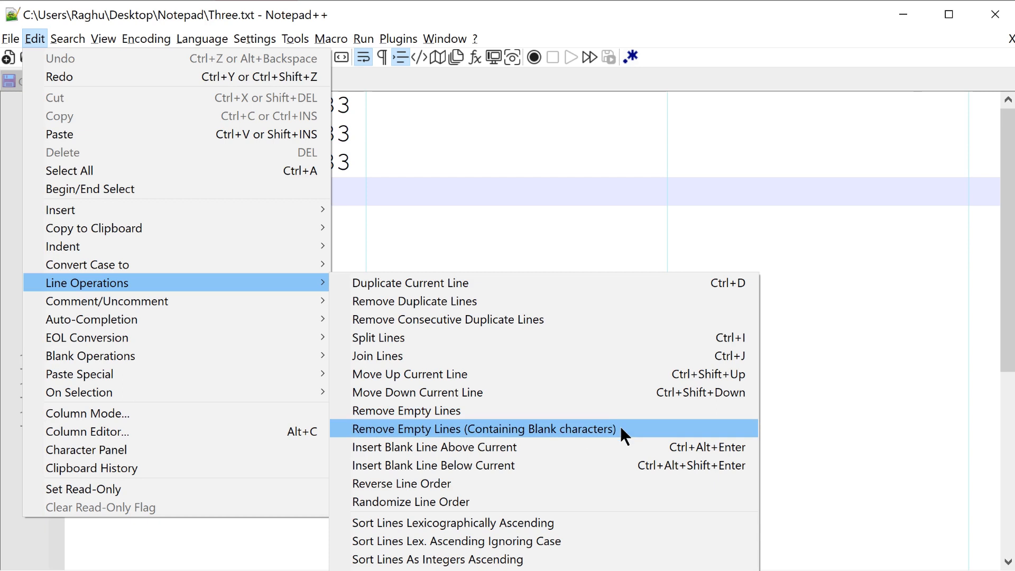
click(518, 245)
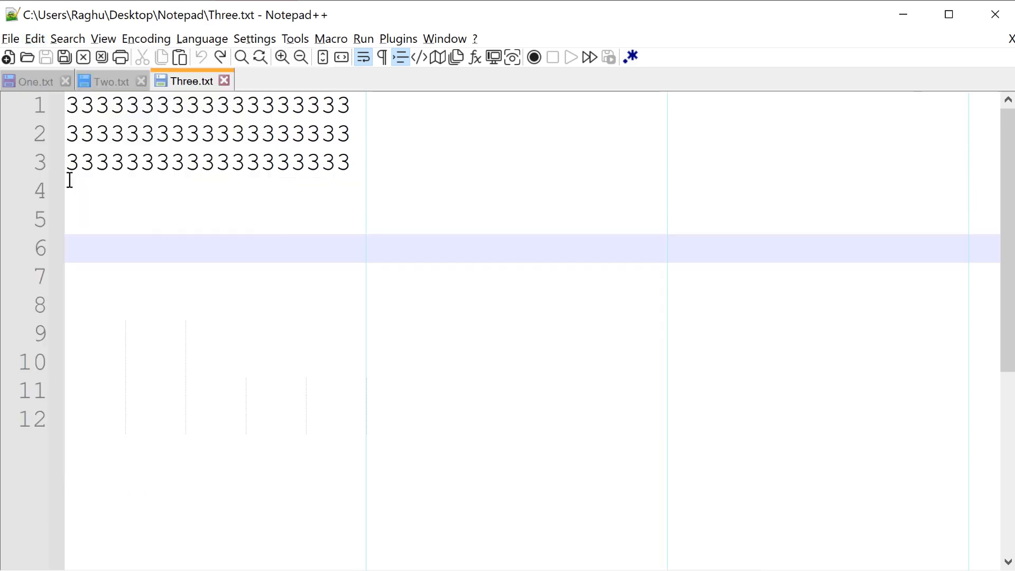
drag(70, 180, 577, 443)
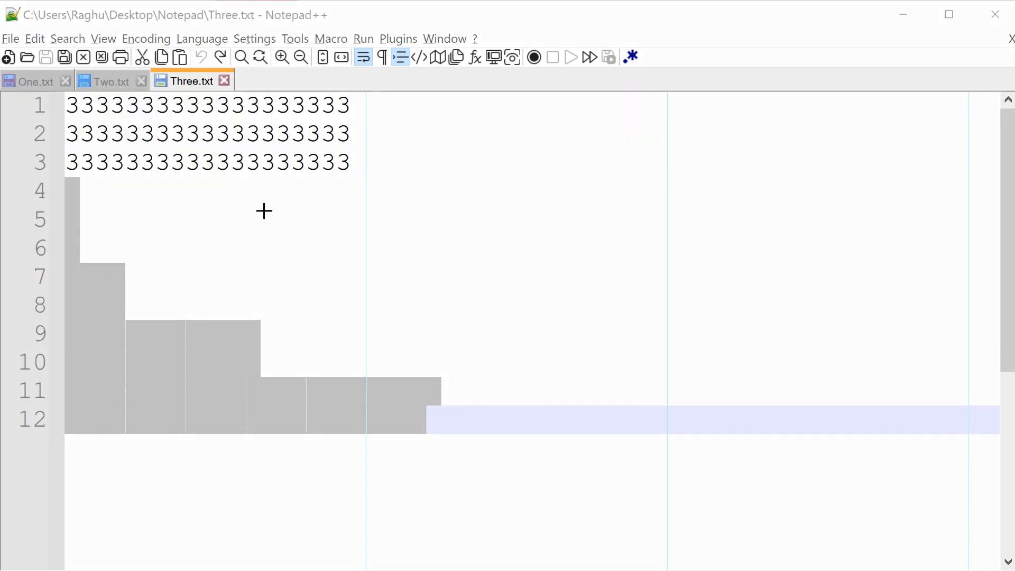
drag(291, 187, 154, 188)
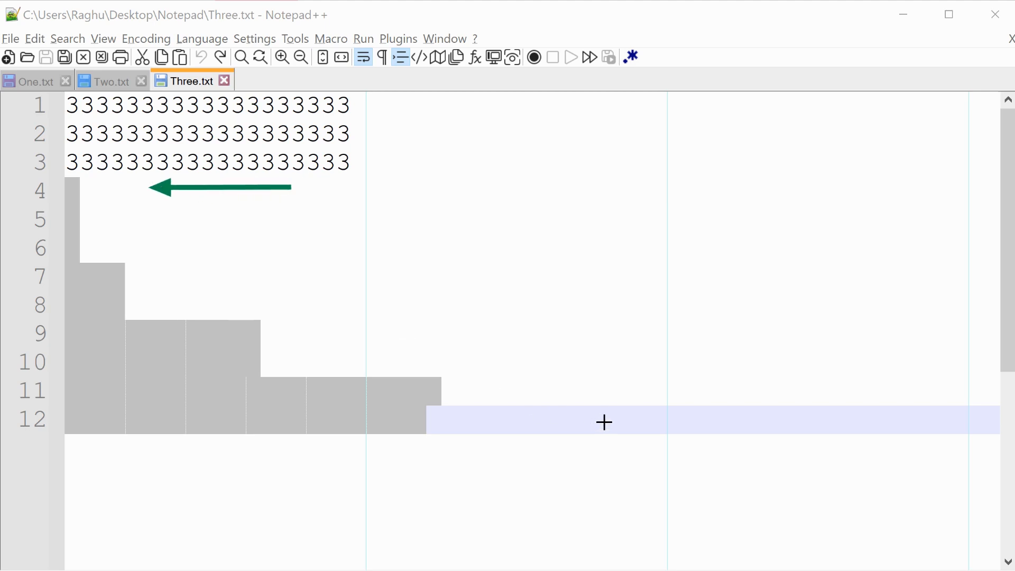
drag(640, 422, 512, 422)
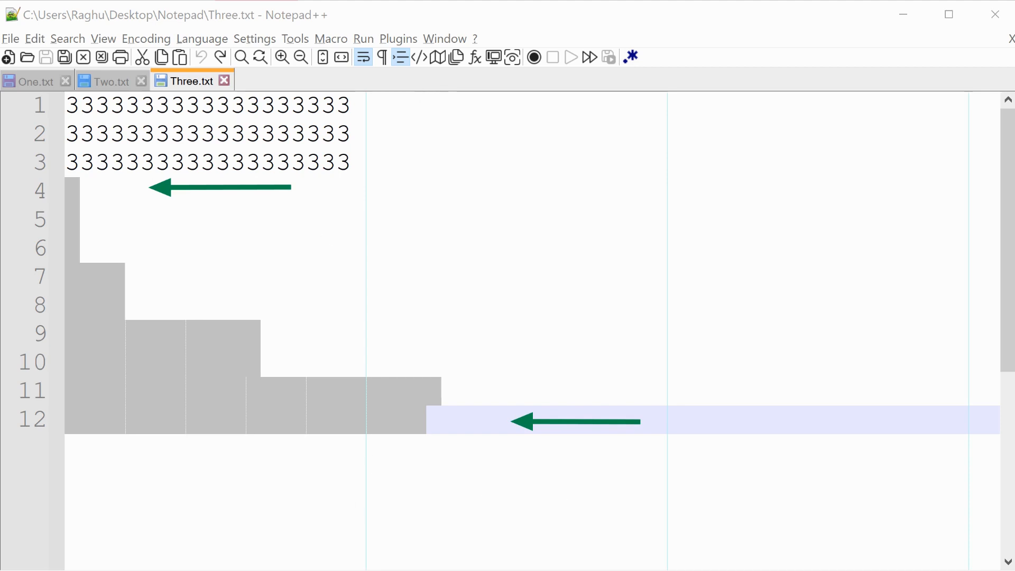
Step: Show all characters in Three.txt to examine the spaces, tabs and line endings on the blank lines, and hide them again
click(384, 58)
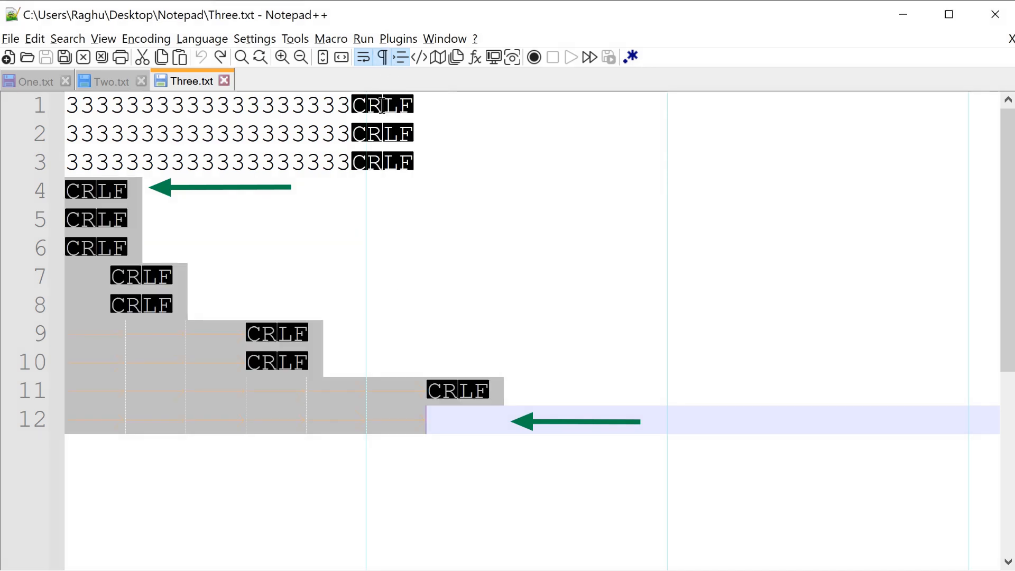
click(364, 392)
click(332, 367)
click(169, 332)
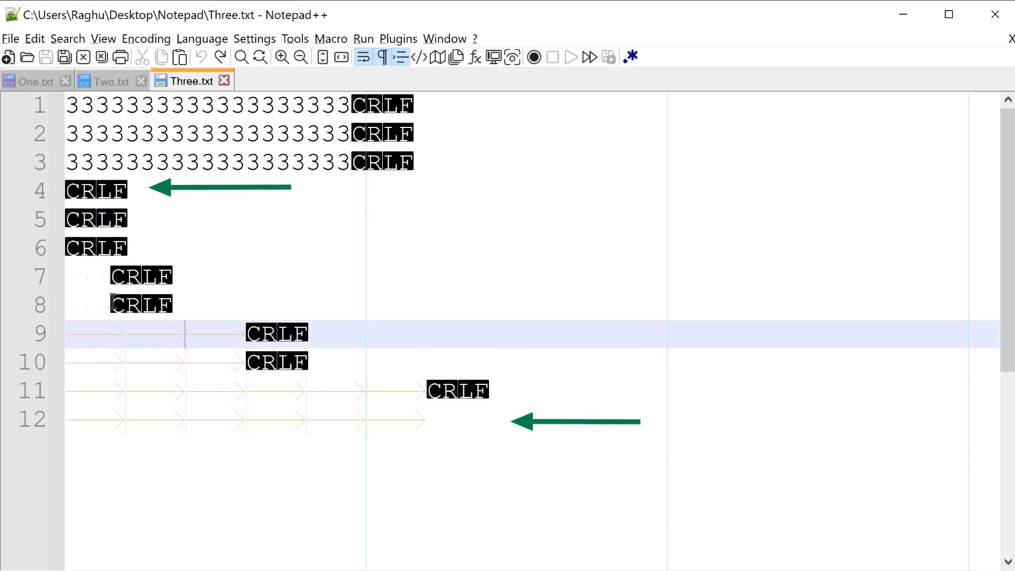
click(93, 273)
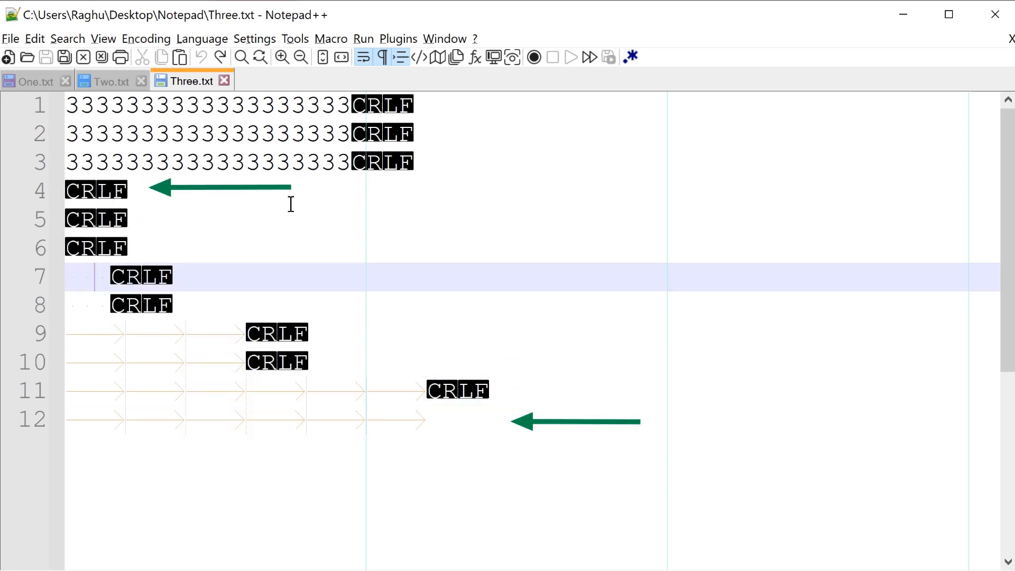
click(382, 57)
click(363, 100)
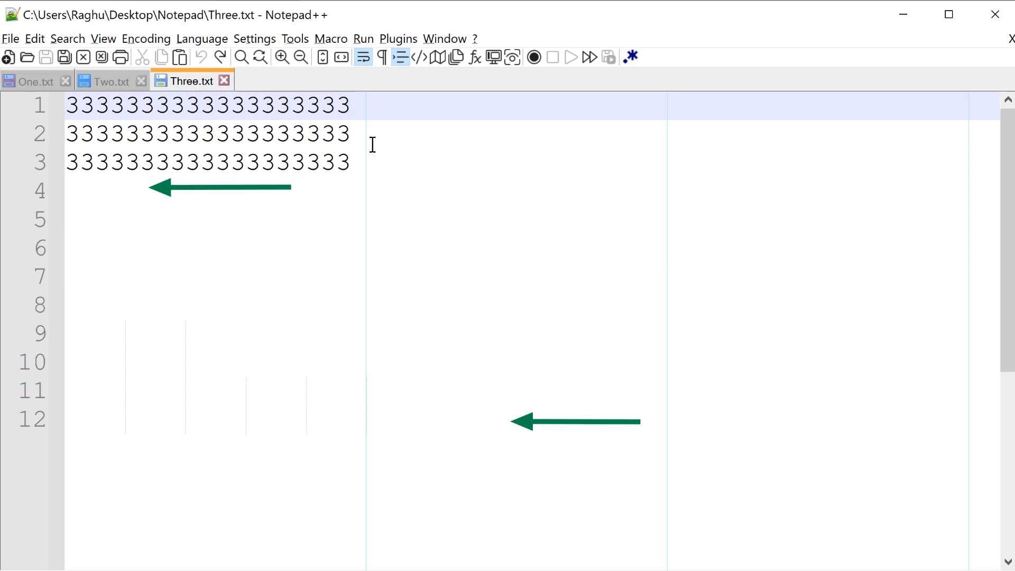
Step: Remove the completely empty lines from Three.txt, leaving those that contain blank characters
click(40, 40)
mouse_move(180, 285)
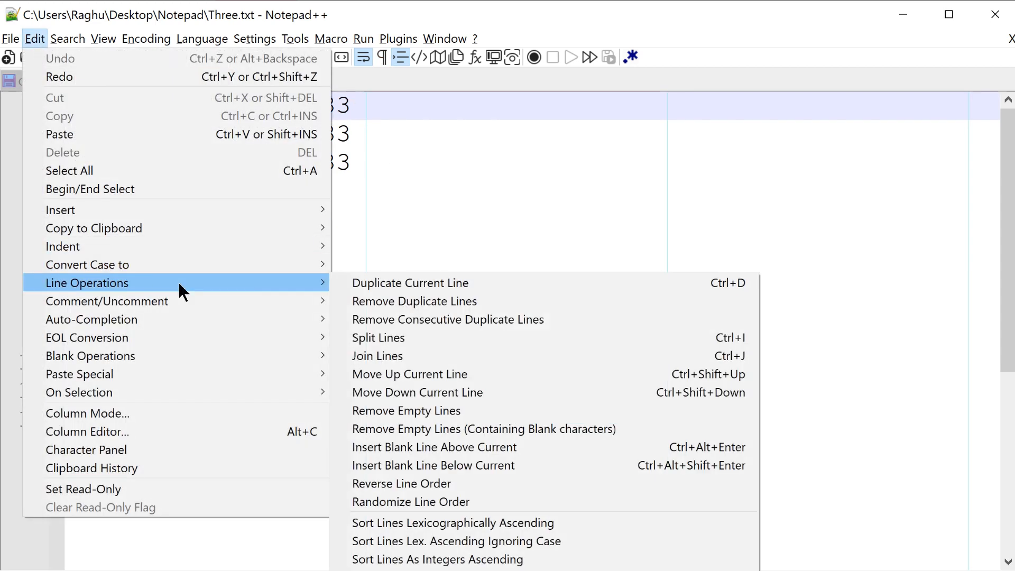
click(544, 411)
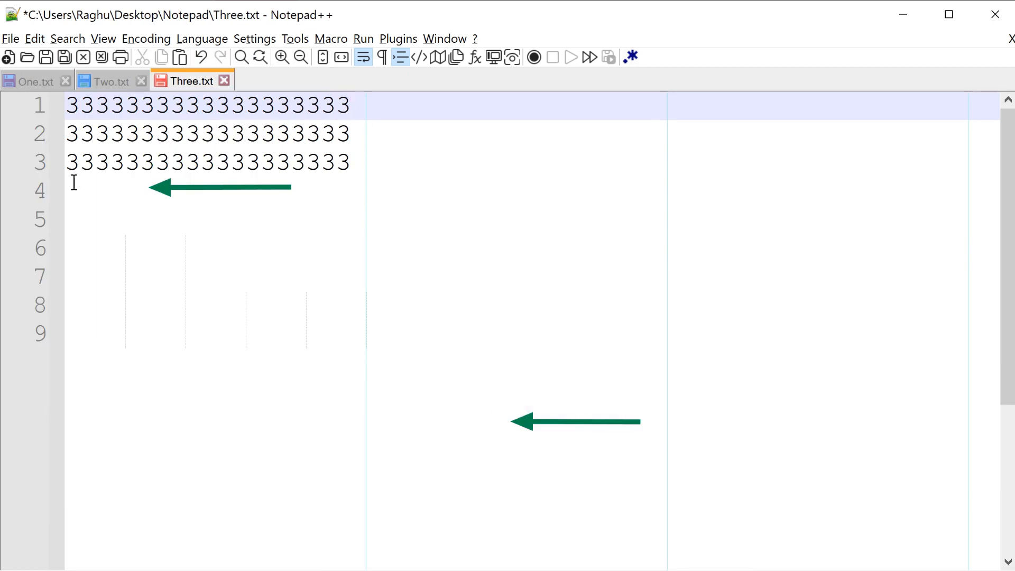
Step: Select the remaining blank lines 4 through 9 and temporarily show all characters to examine their whitespace
drag(70, 182, 427, 378)
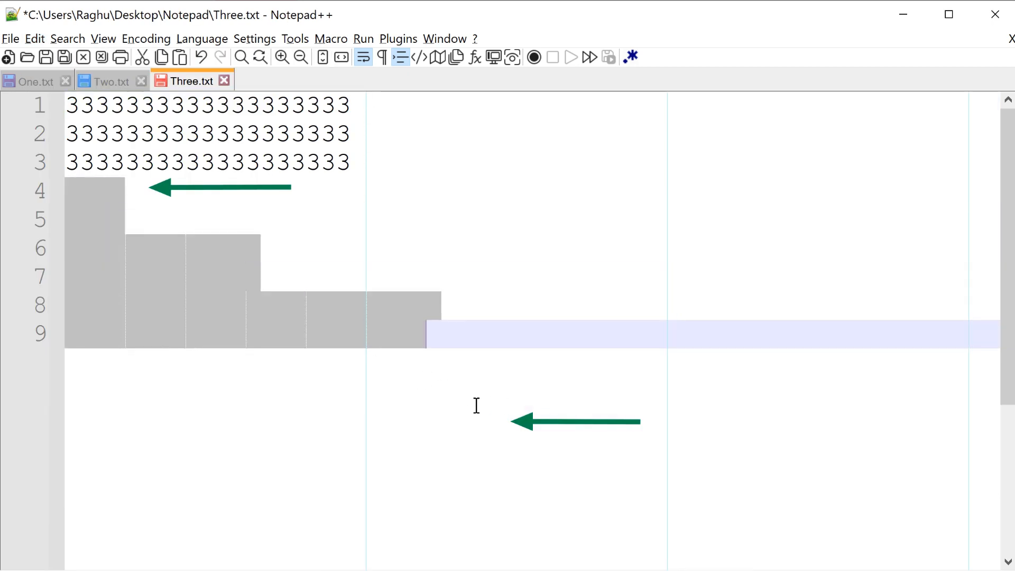
click(382, 58)
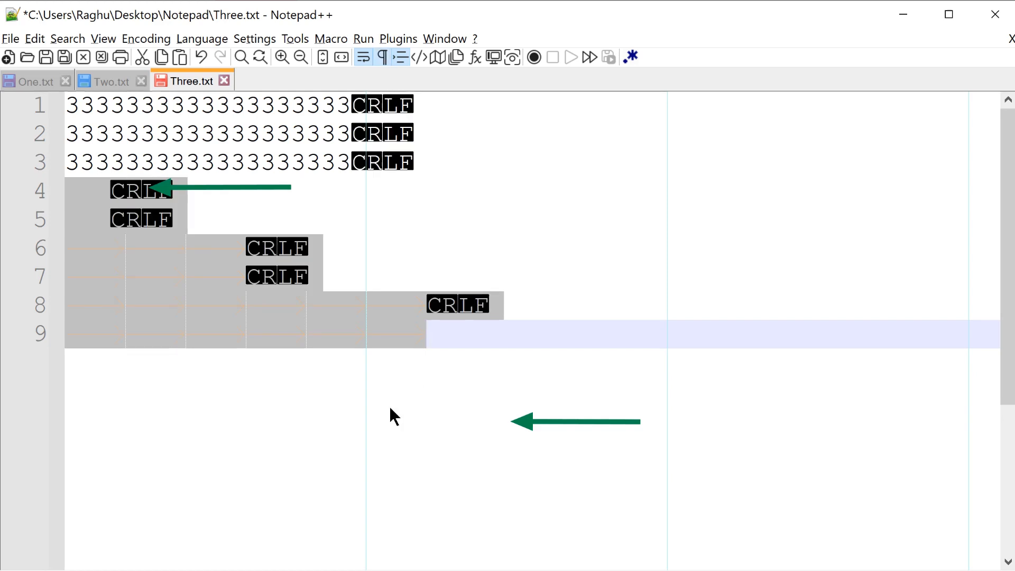
click(383, 56)
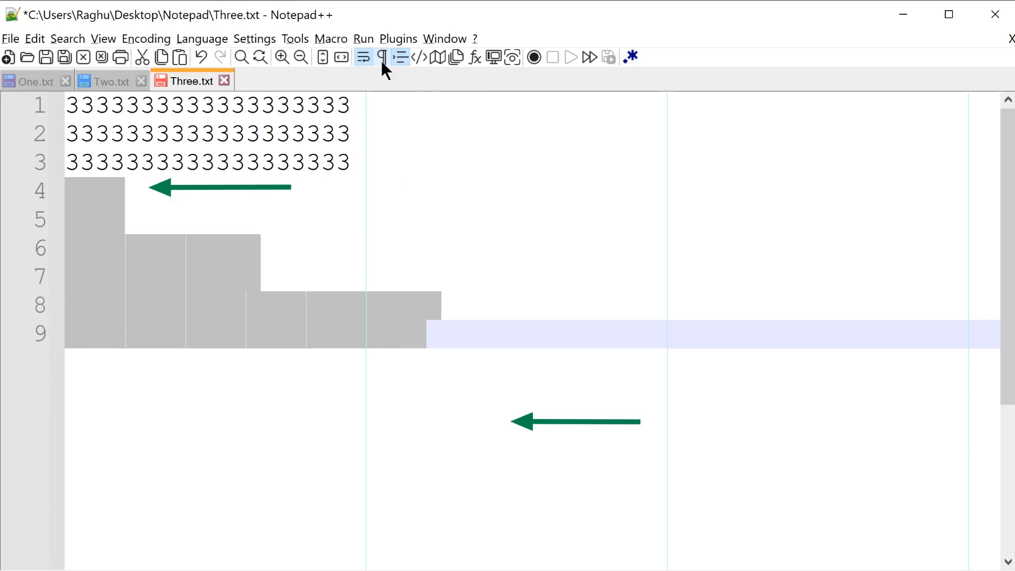
Step: Clear the selection, remove the empty lines containing blank characters from Three.txt, and briefly toggle all characters to check
click(34, 38)
click(400, 122)
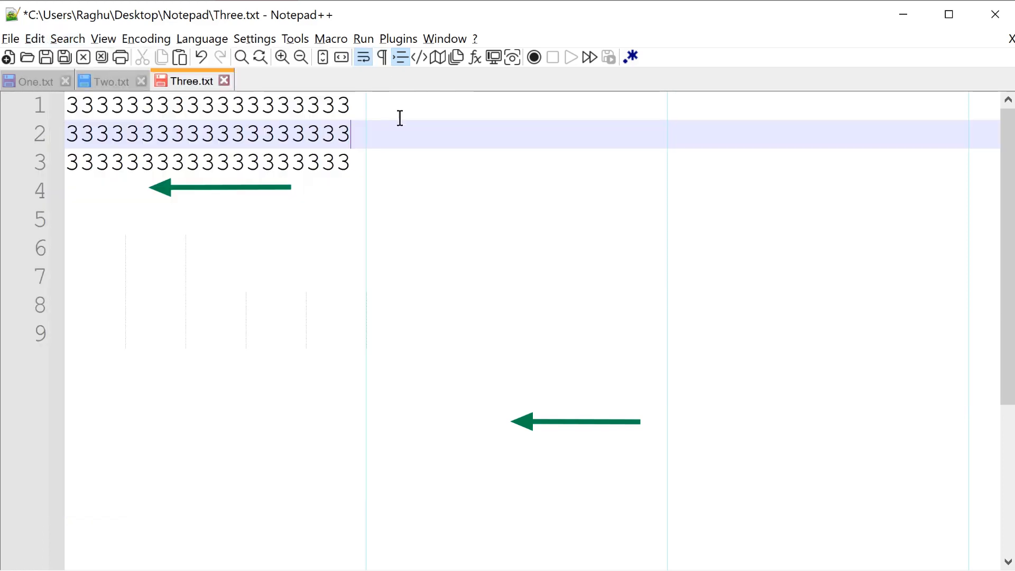
click(36, 39)
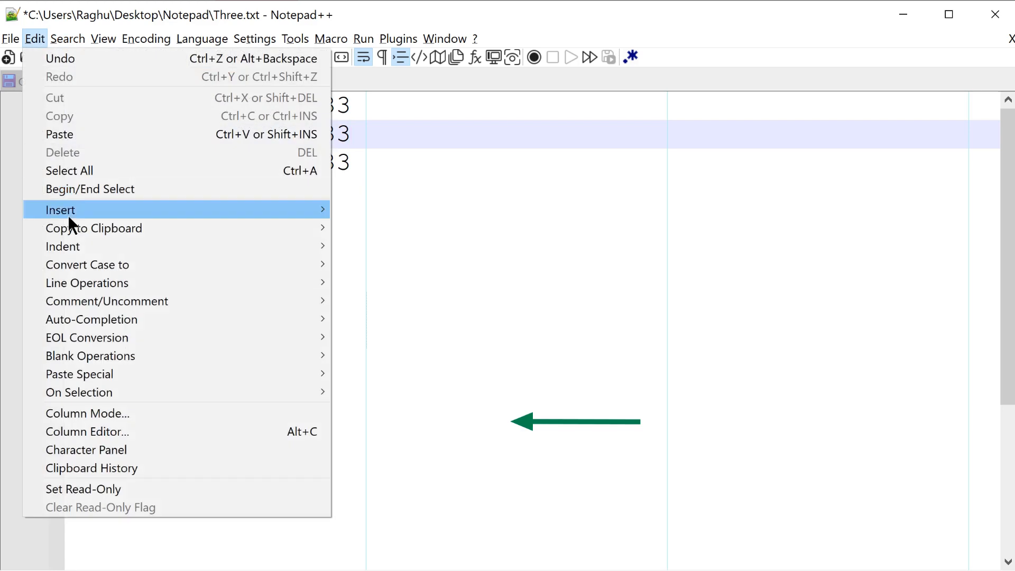
mouse_move(115, 279)
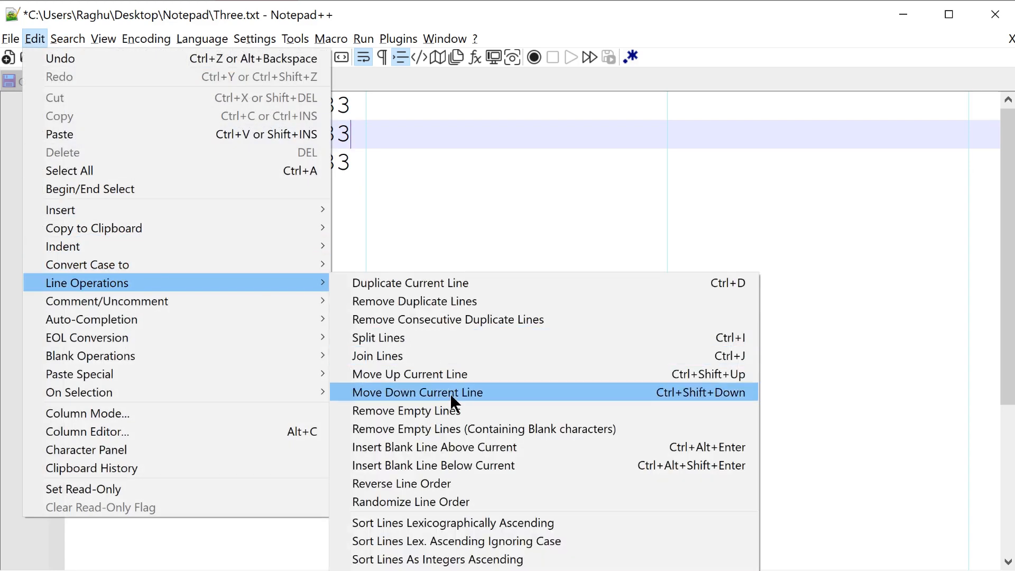
click(537, 426)
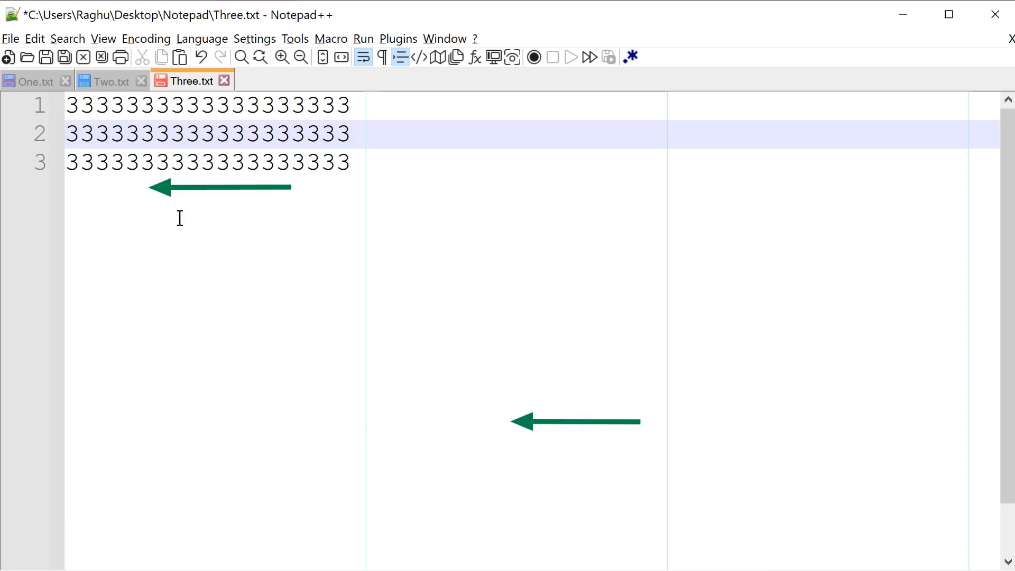
click(381, 56)
click(381, 56)
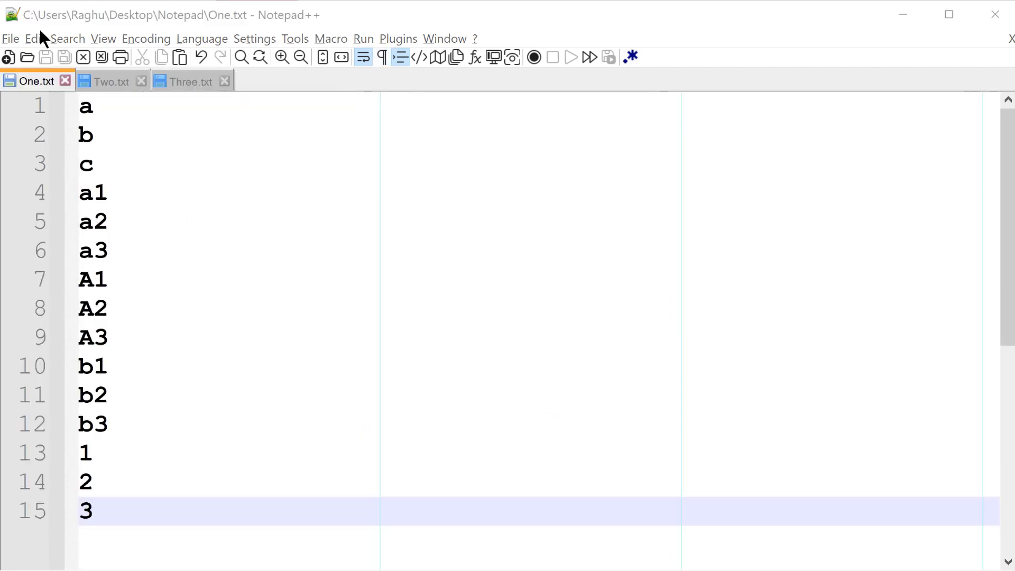
Step: Sort the list of letters and numbers in One.txt lexicographically in ascending order
click(41, 38)
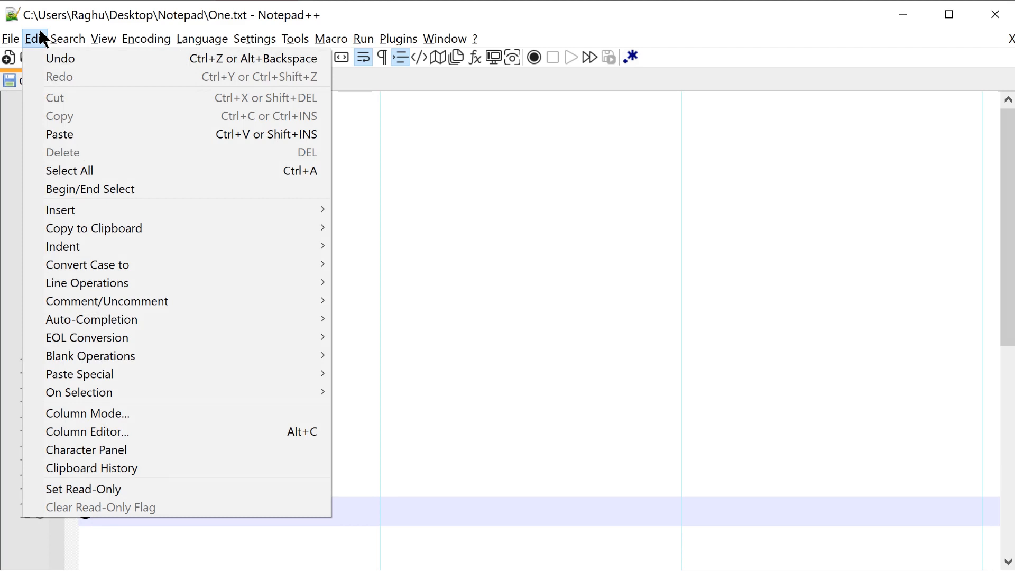
mouse_move(188, 284)
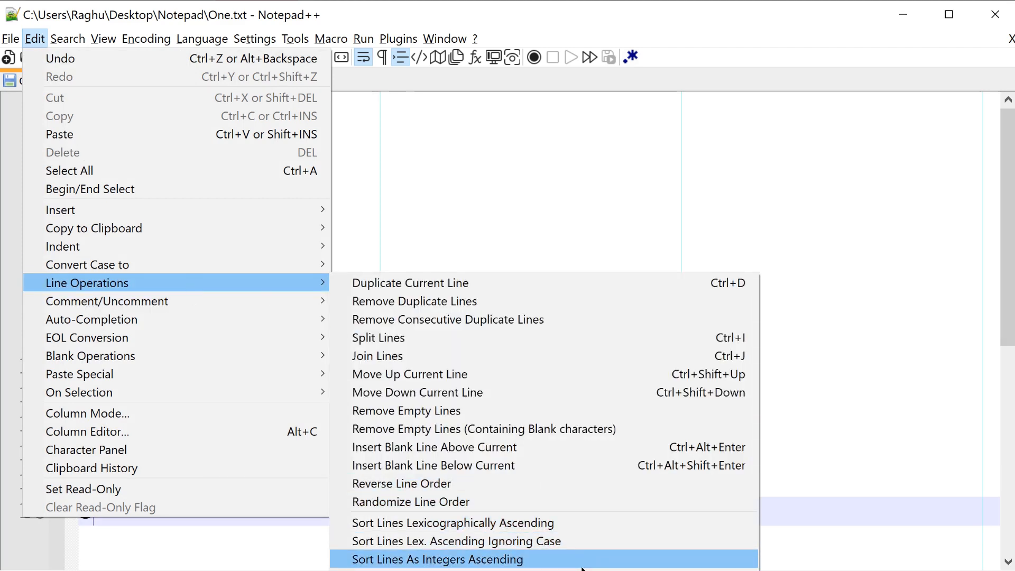
click(454, 224)
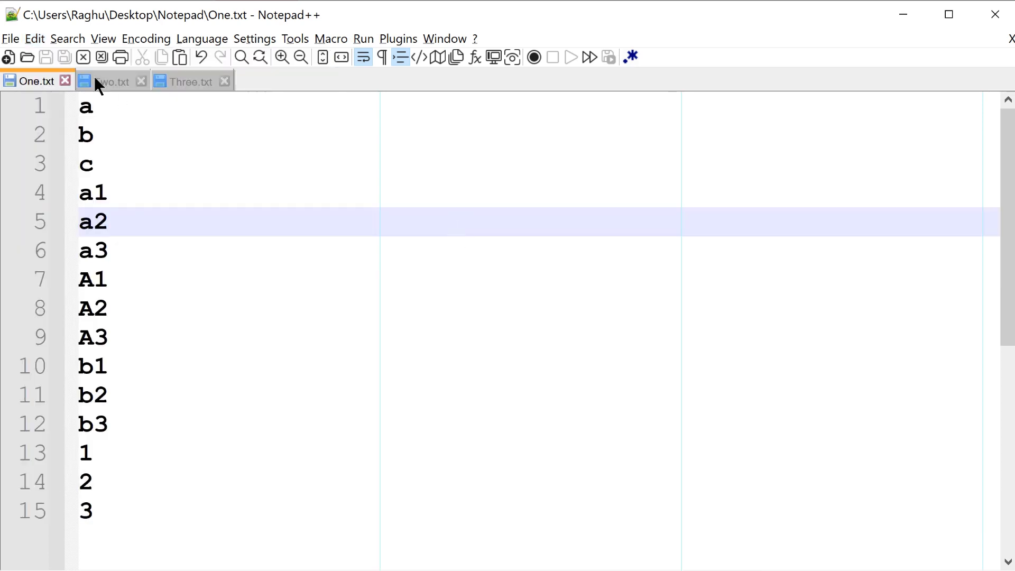
click(40, 33)
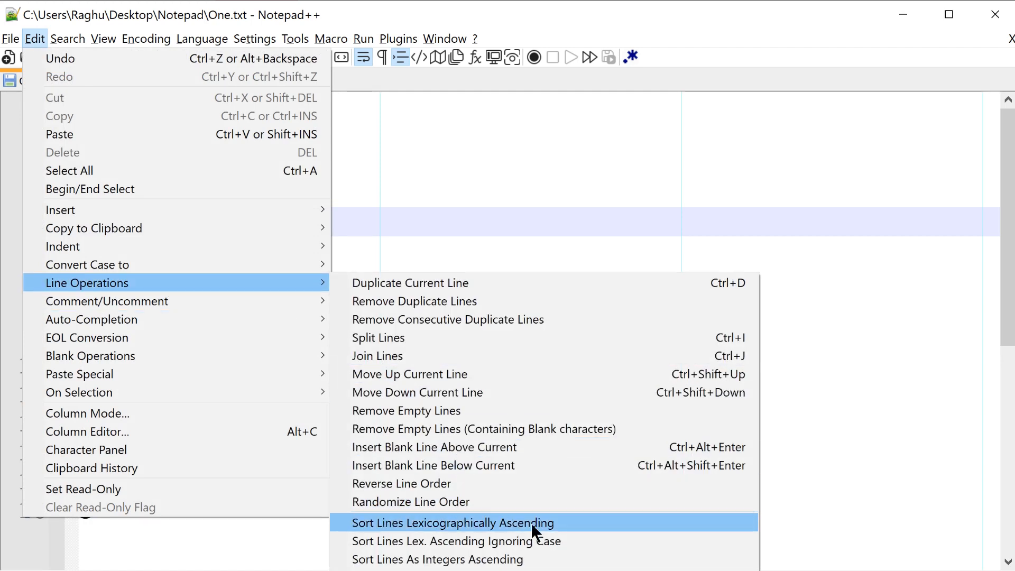
click(540, 522)
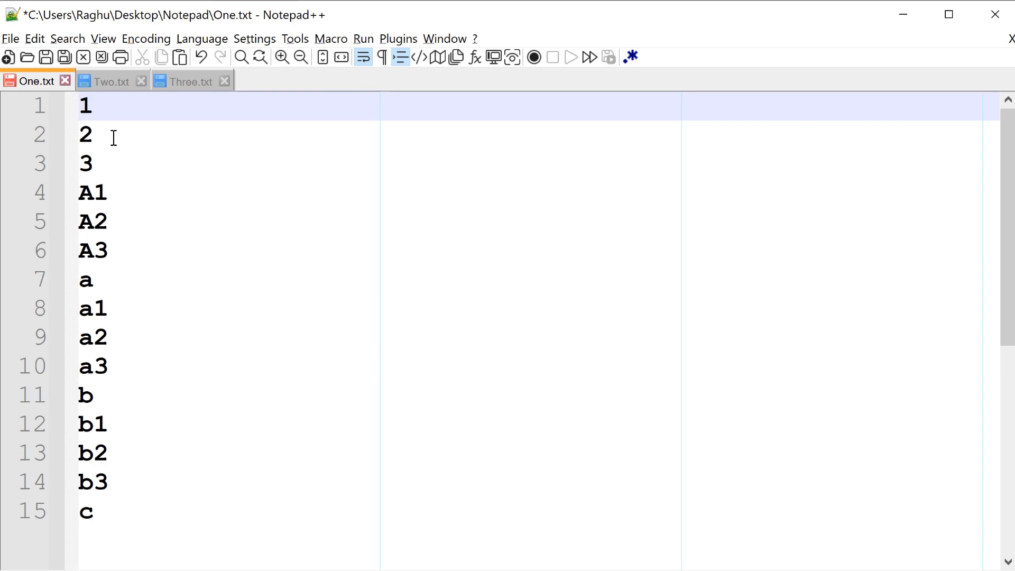
Step: Sort the lines of One.txt as integers in ascending order
click(44, 39)
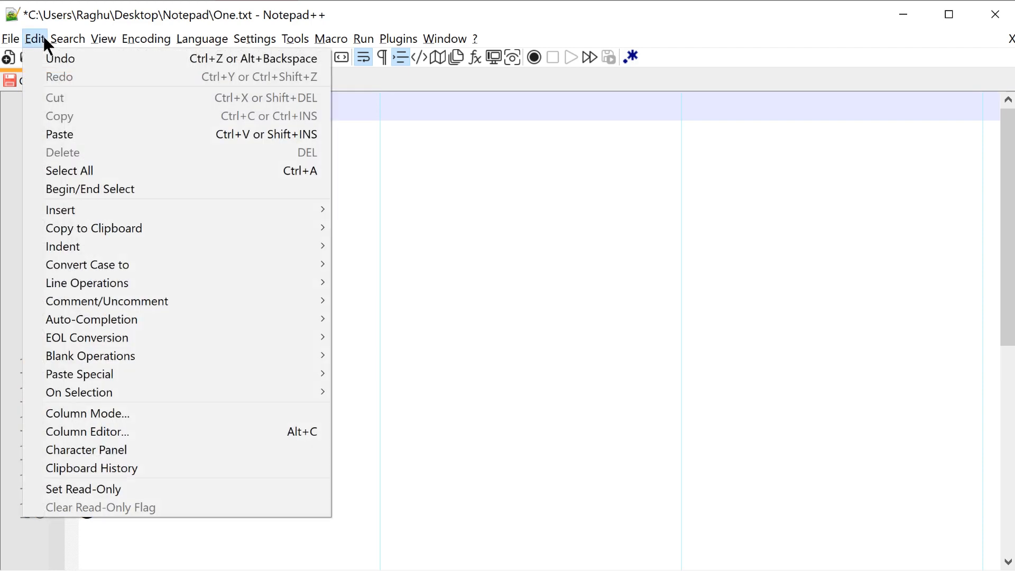
mouse_move(144, 283)
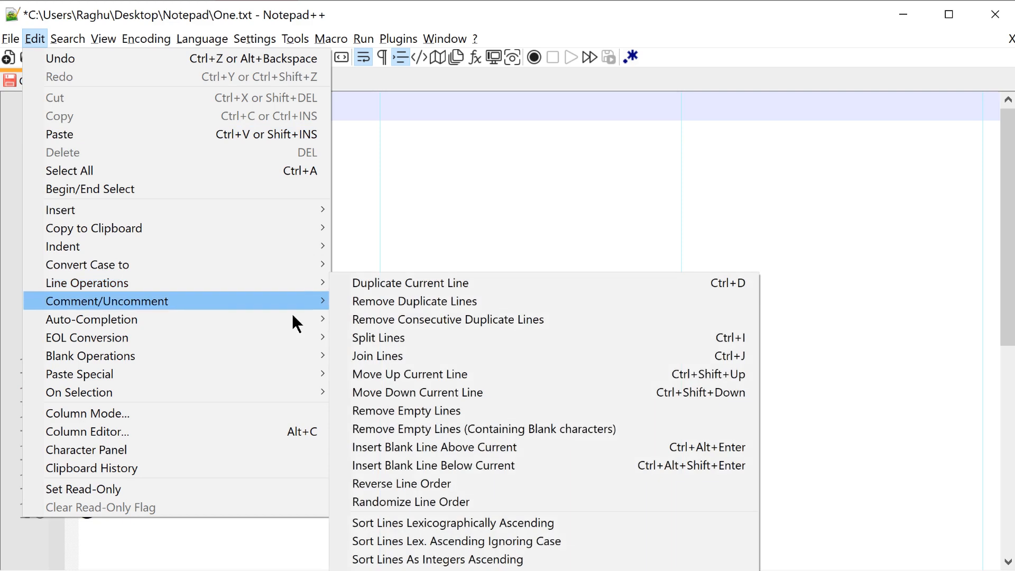
click(511, 561)
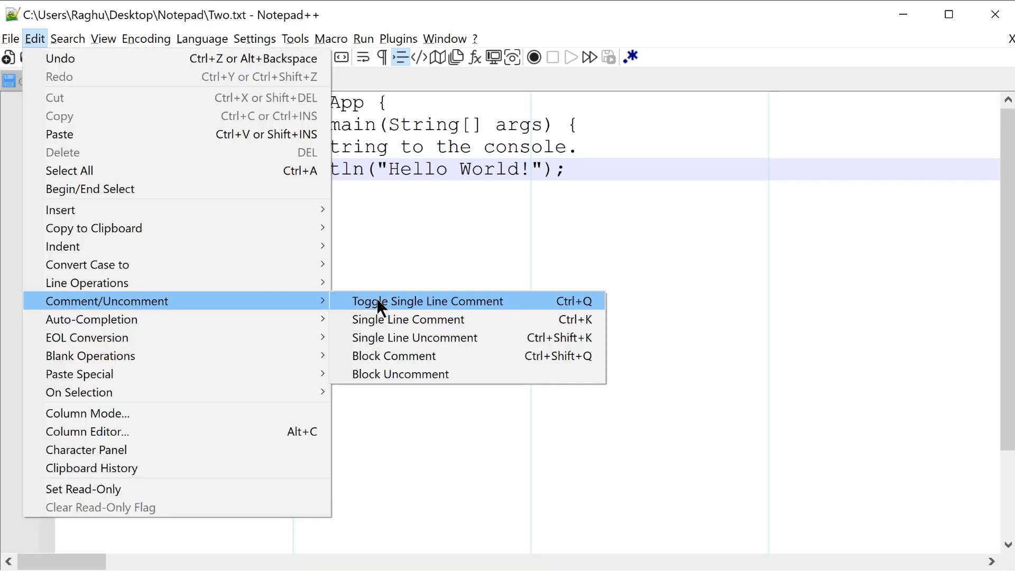
click(376, 299)
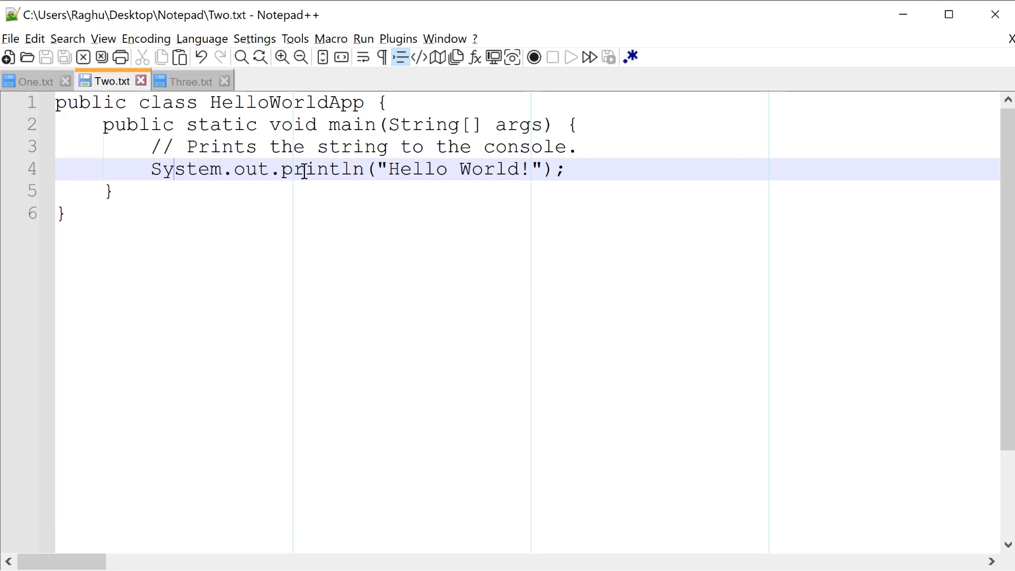
Step: Set the syntax language of Two.txt to Java
click(211, 35)
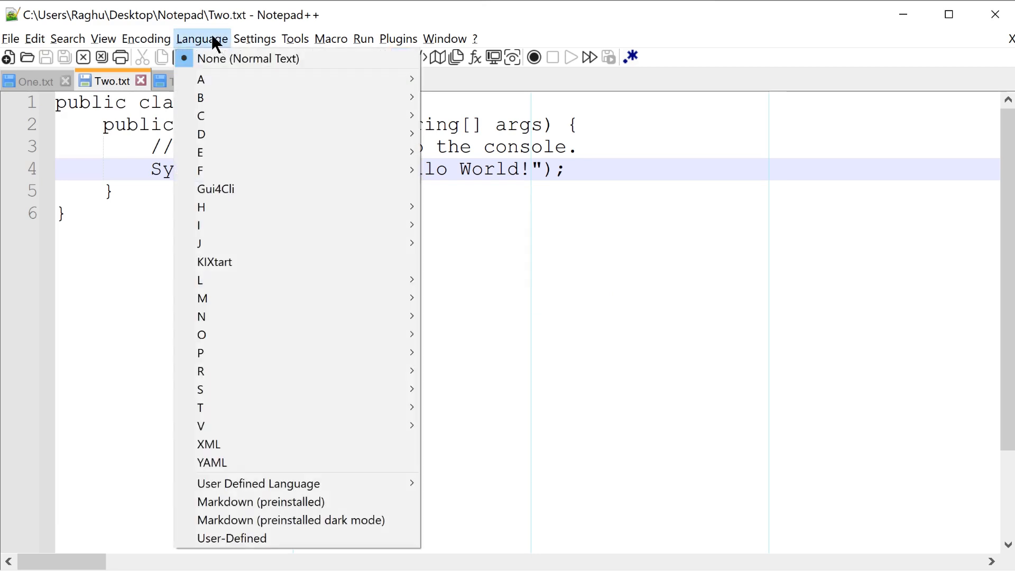
mouse_move(252, 244)
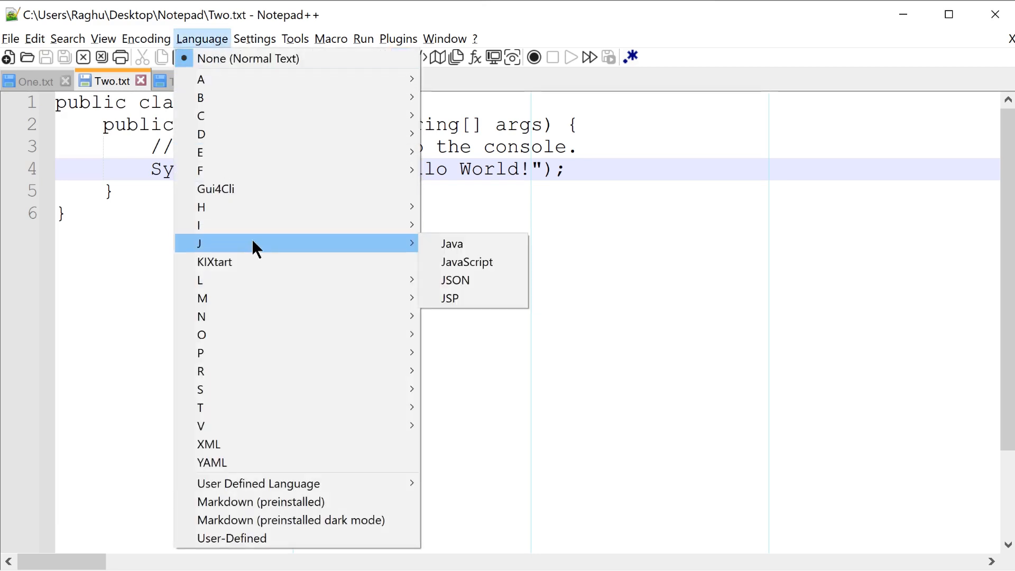
click(440, 243)
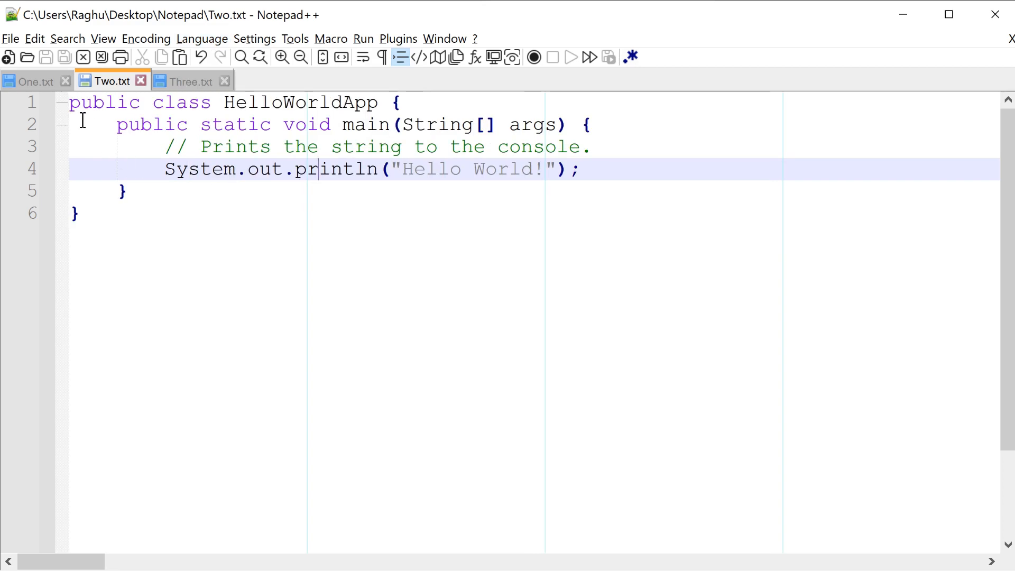
Step: Toggle a single-line comment on the System.out.println line of Two.txt, and undo it
click(37, 38)
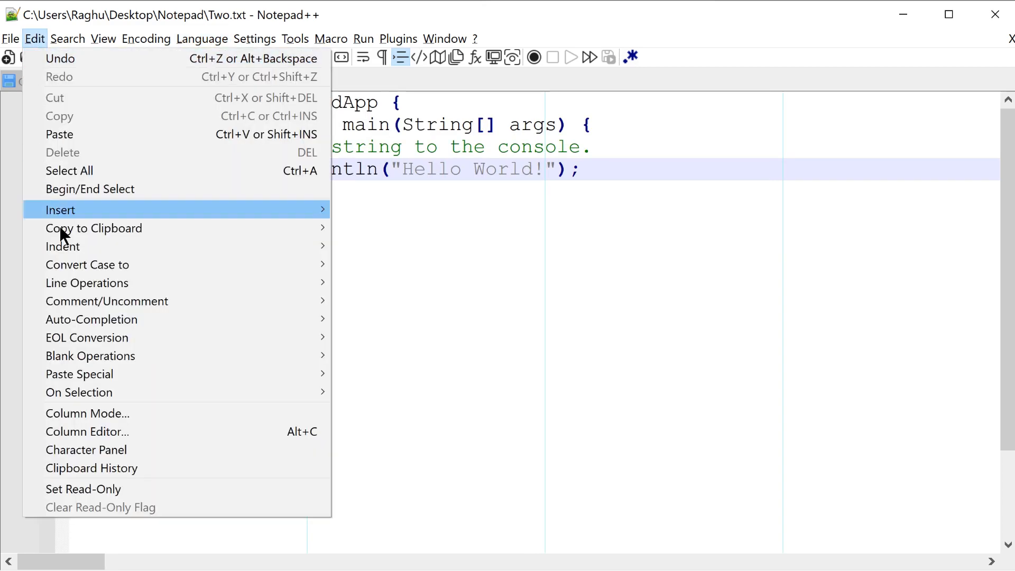
mouse_move(89, 300)
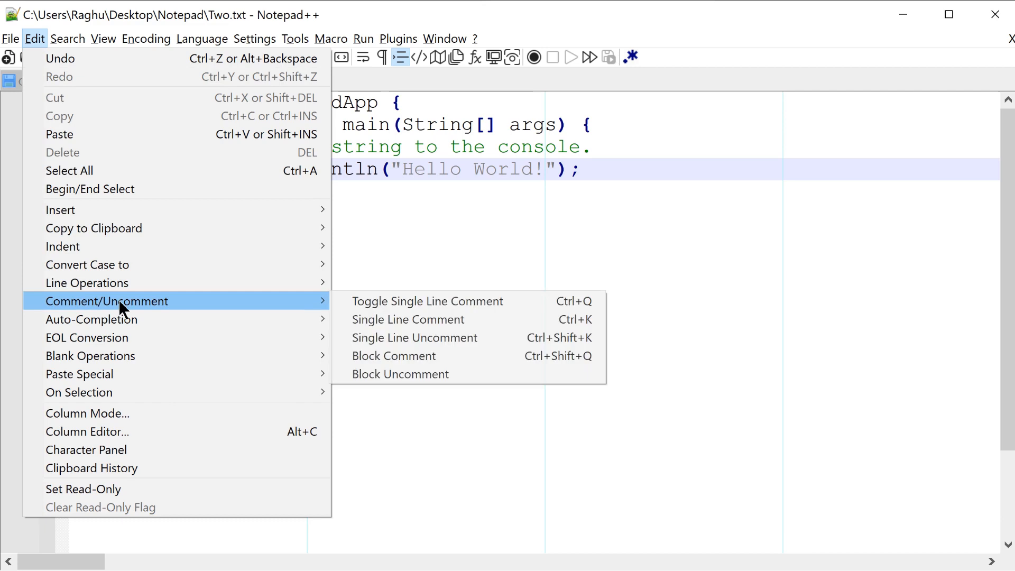
click(413, 302)
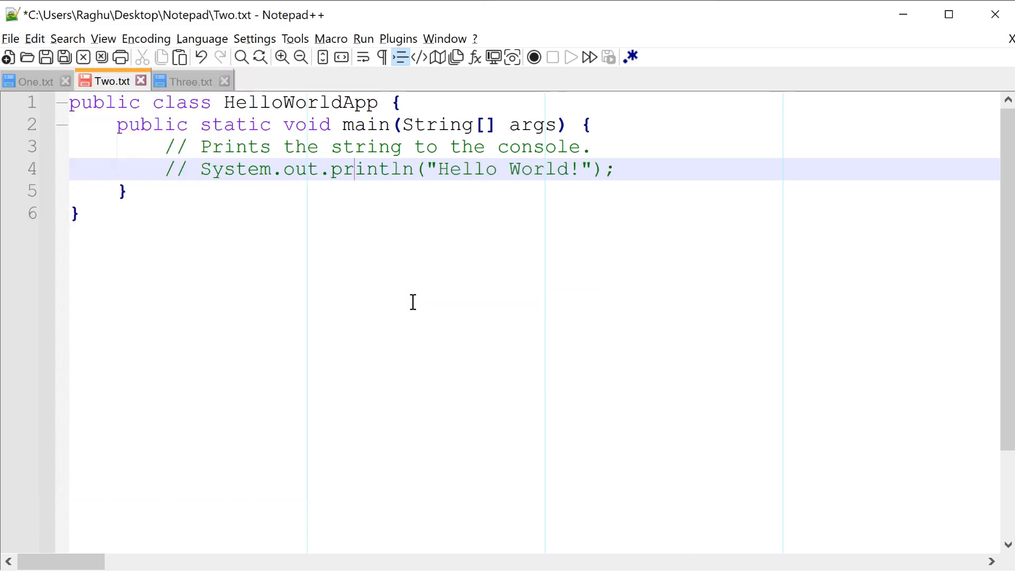
key(ctrl+z)
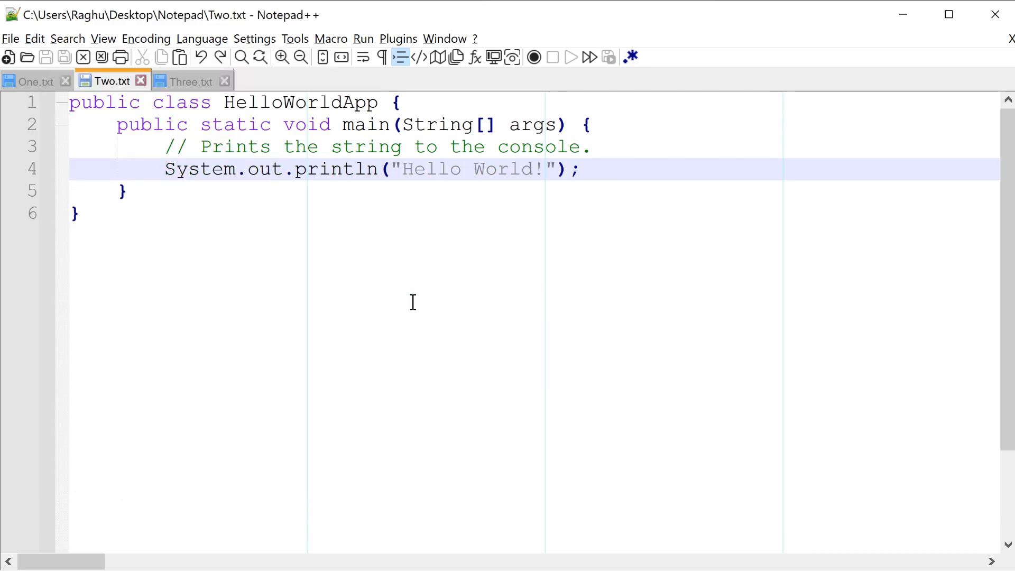
Step: Apply a block comment to the System.out.println line on line 4 of Two.txt and clear the selection
click(42, 37)
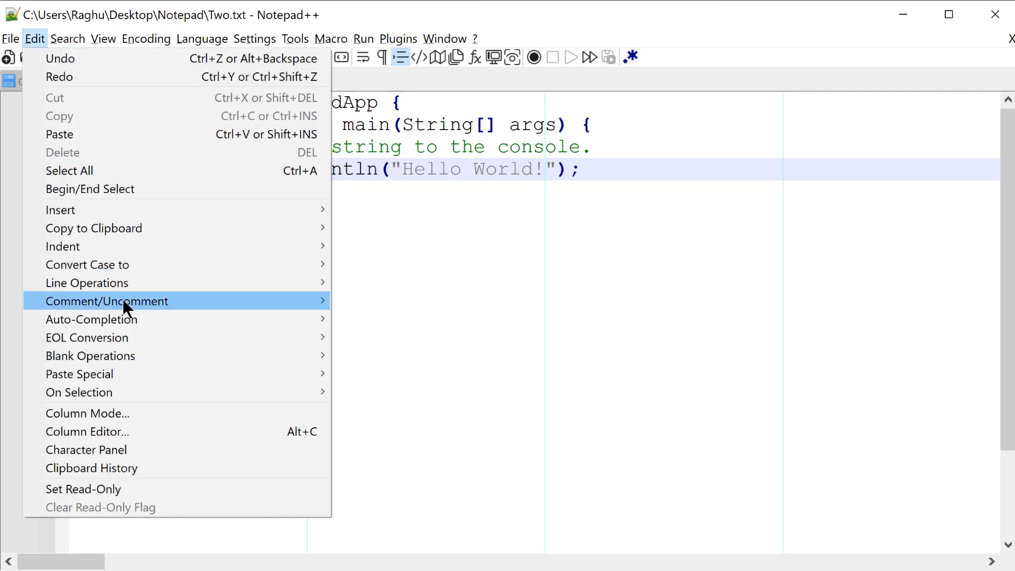
mouse_move(259, 300)
click(403, 353)
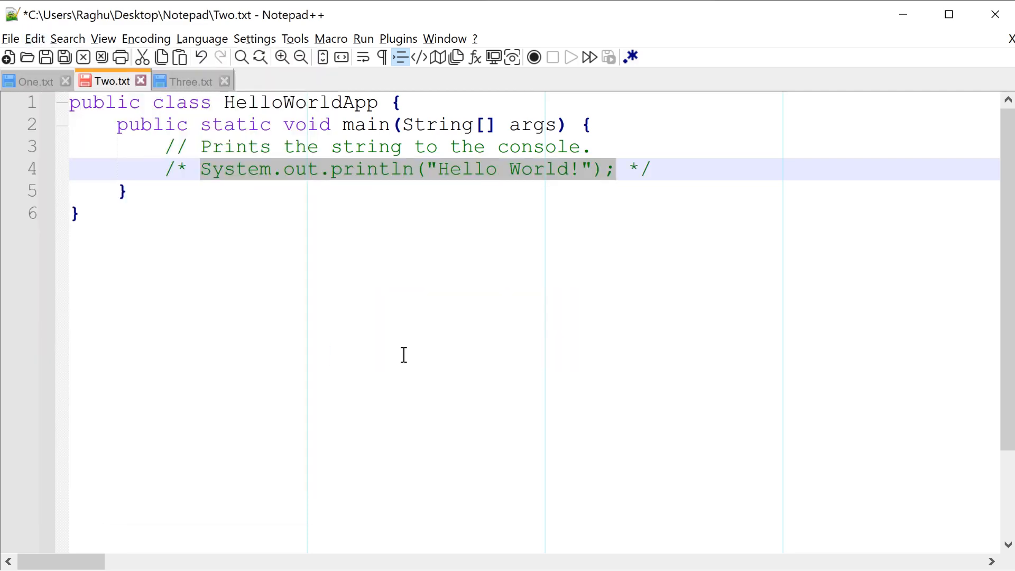
click(662, 171)
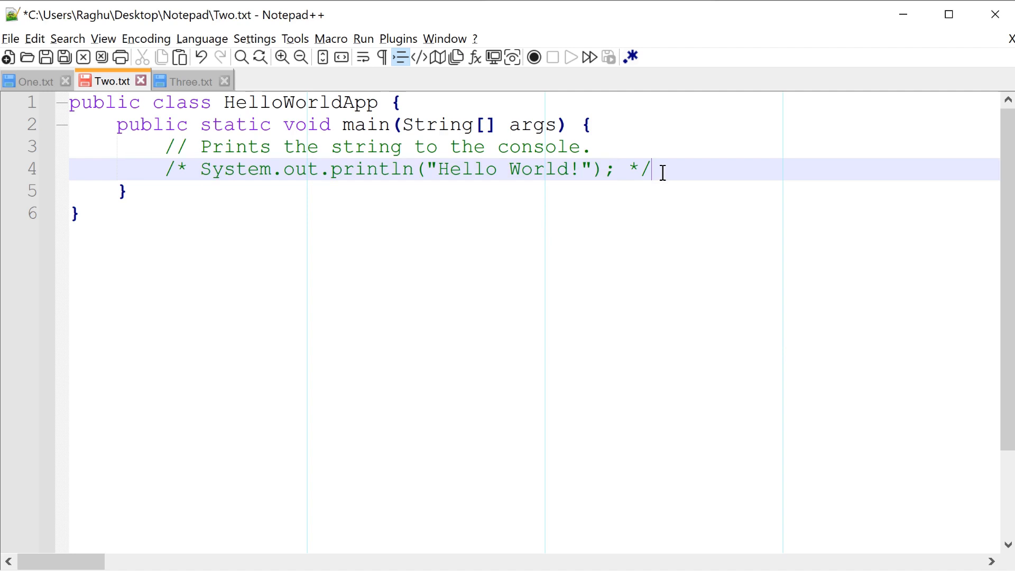
Step: Move Three.txt to the other view so it sits beside Two.txt
click(176, 79)
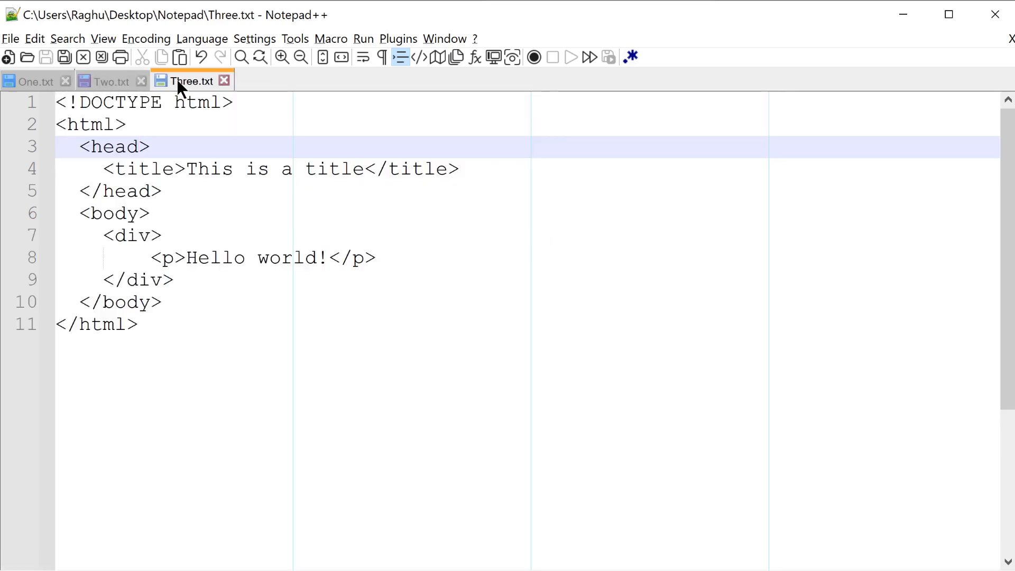
drag(177, 80, 189, 159)
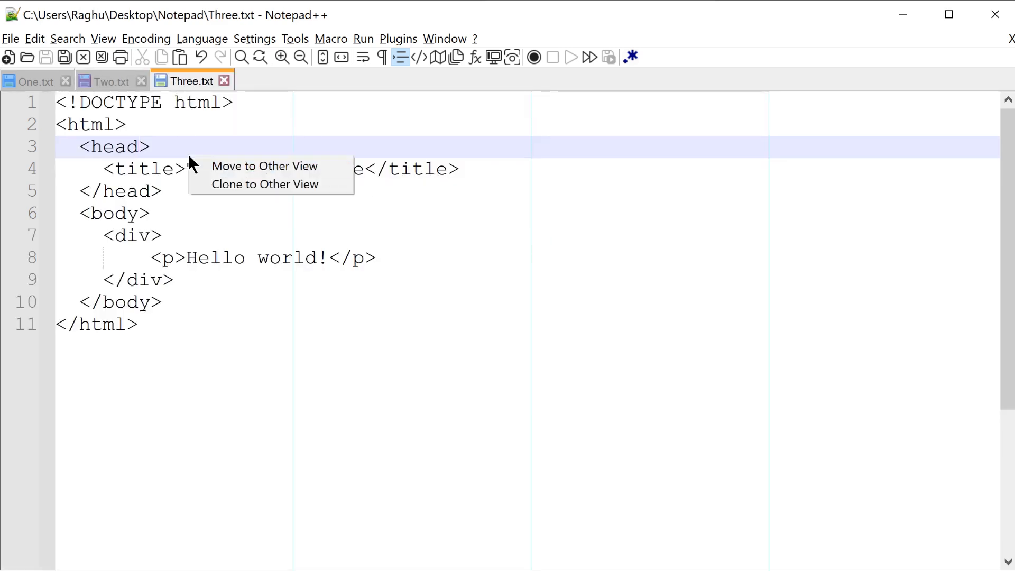
click(230, 166)
Step: Try to toggle a single-line comment on the title line of Three.txt while it is plain text
click(720, 172)
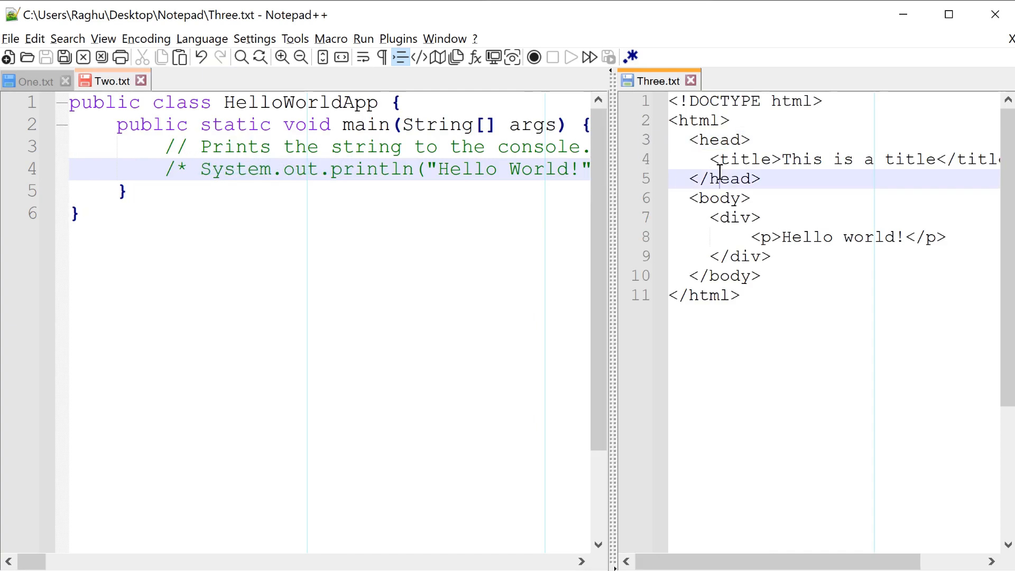
click(727, 162)
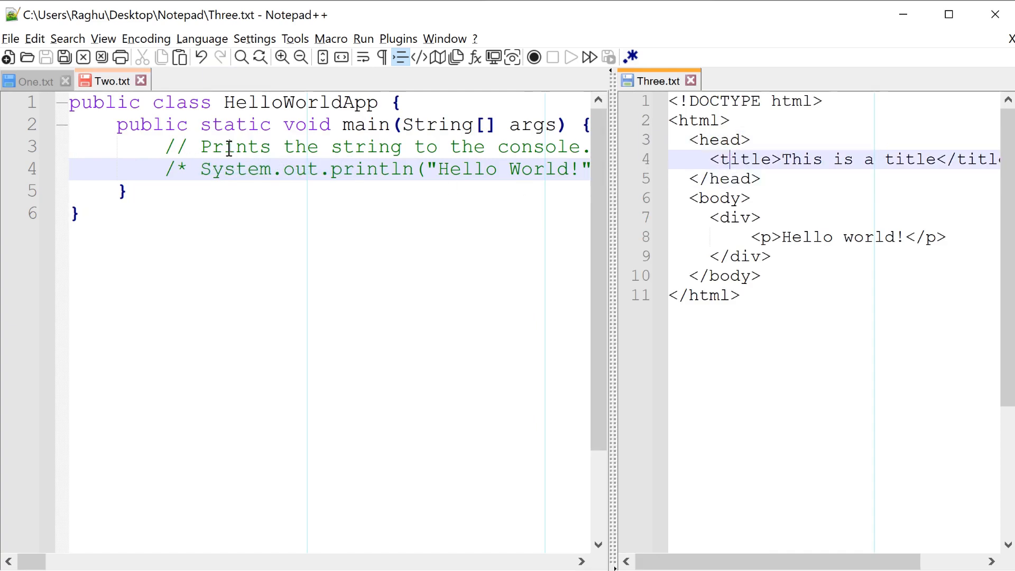
click(35, 39)
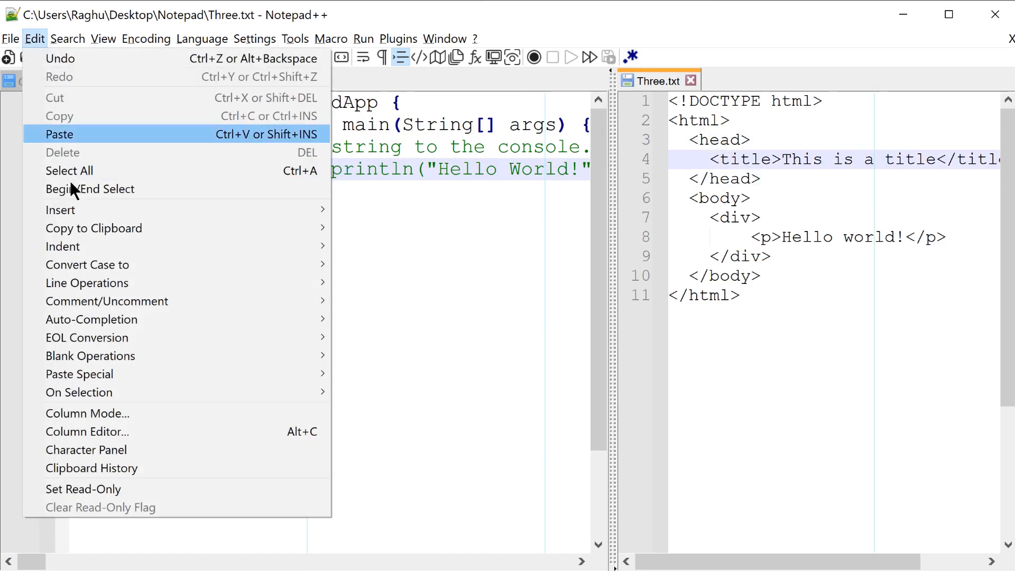
mouse_move(229, 301)
click(411, 301)
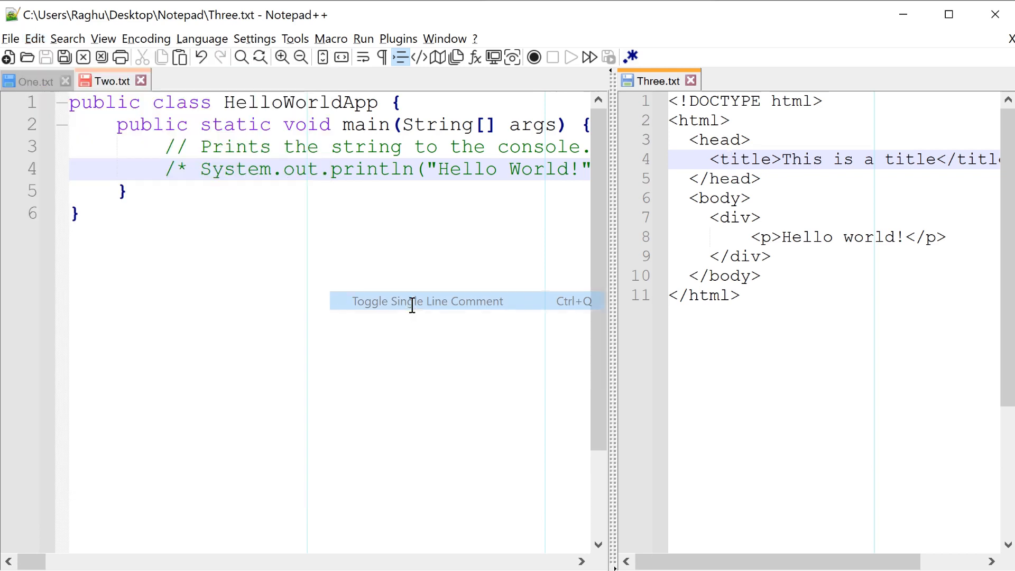
Step: Set the syntax language of Three.txt to HTML and widen its view to fit the whole title line
click(742, 158)
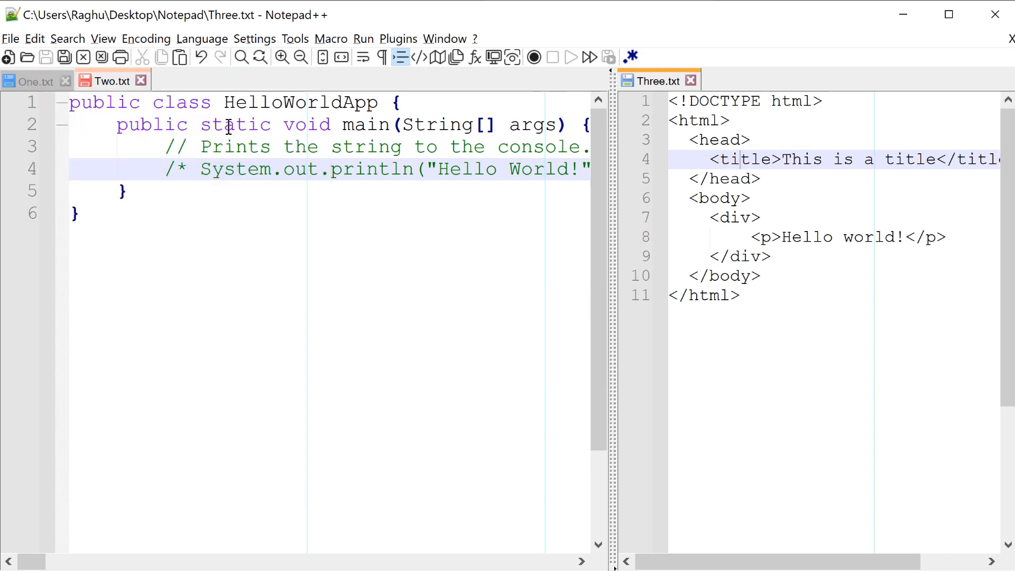
click(202, 39)
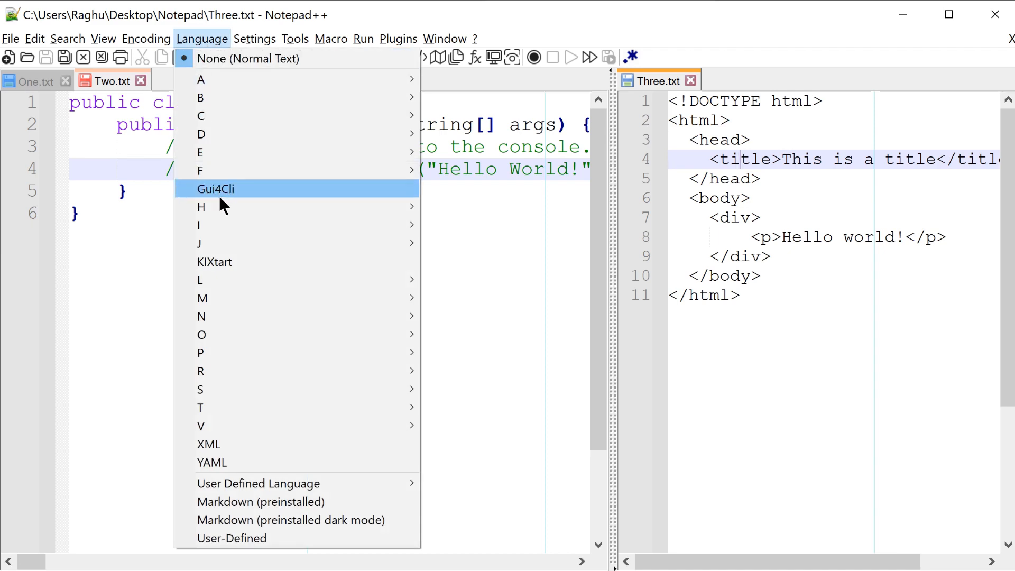
mouse_move(222, 207)
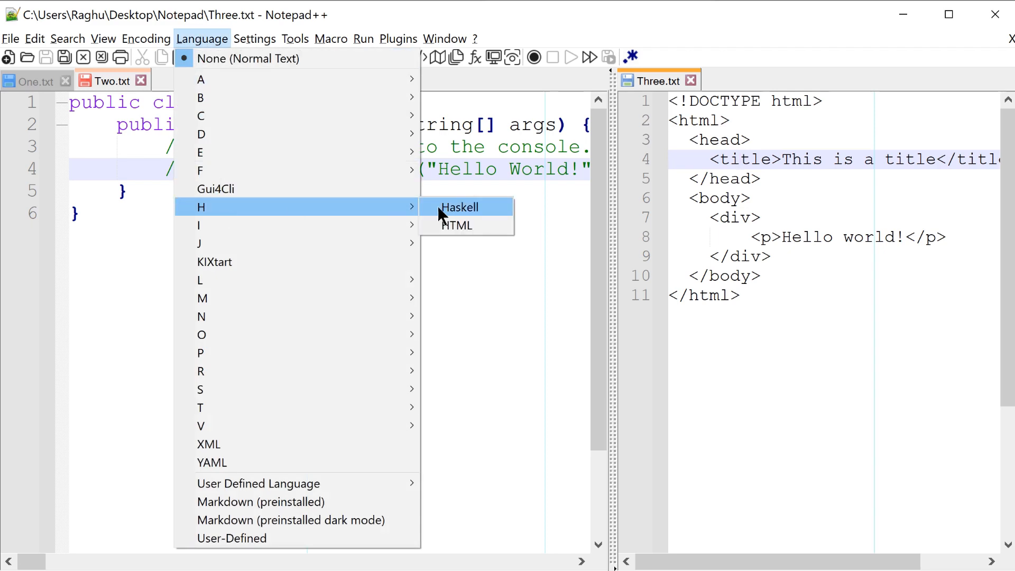
click(445, 224)
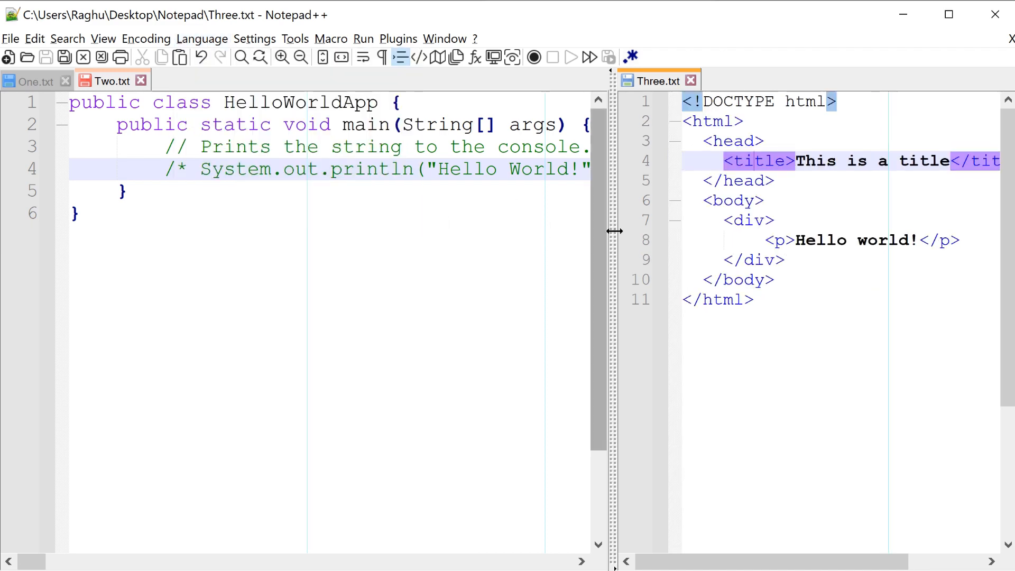
drag(614, 231, 555, 231)
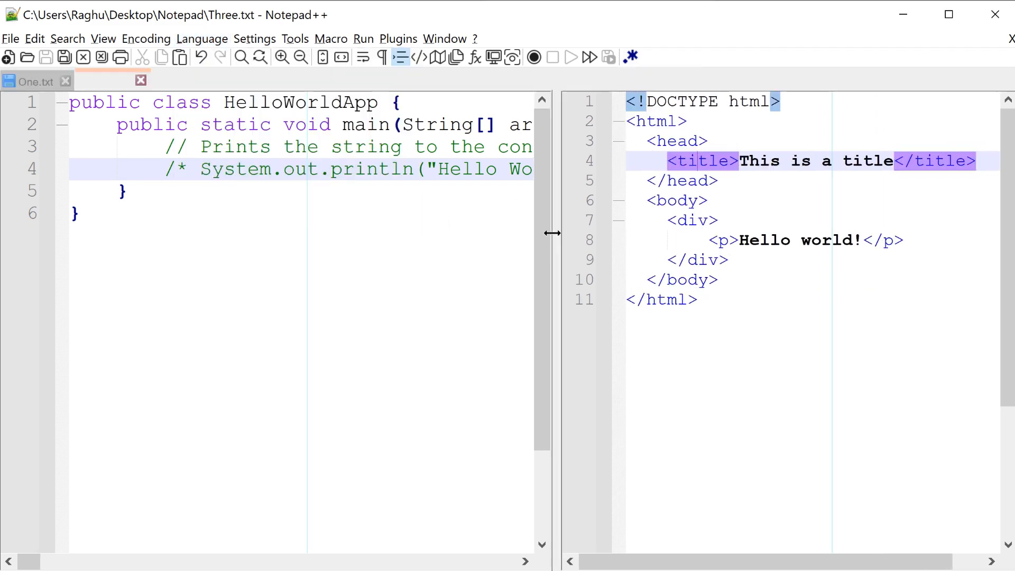
Step: Toggle a single-line comment on the title line of Three.txt
click(749, 173)
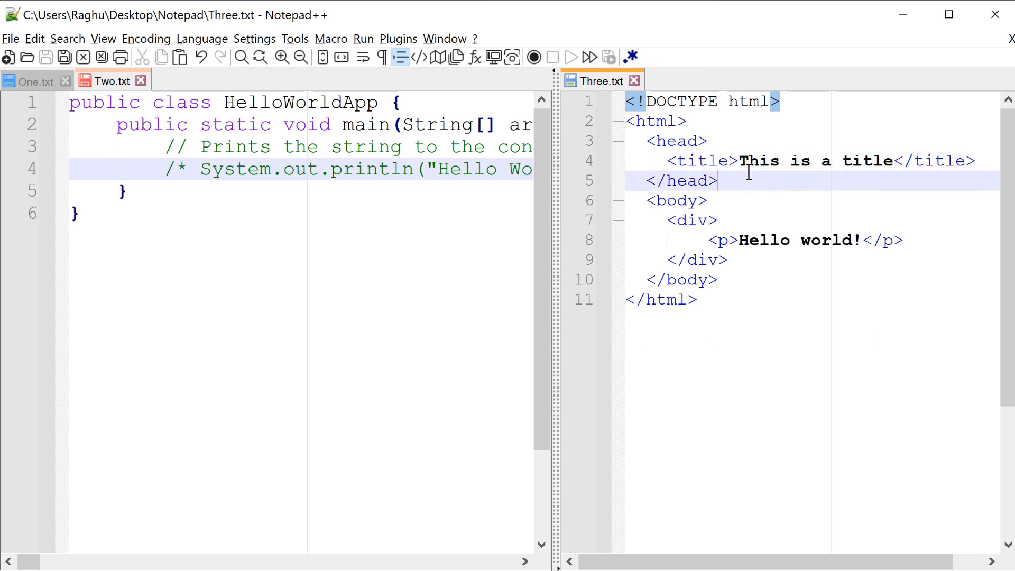
click(748, 168)
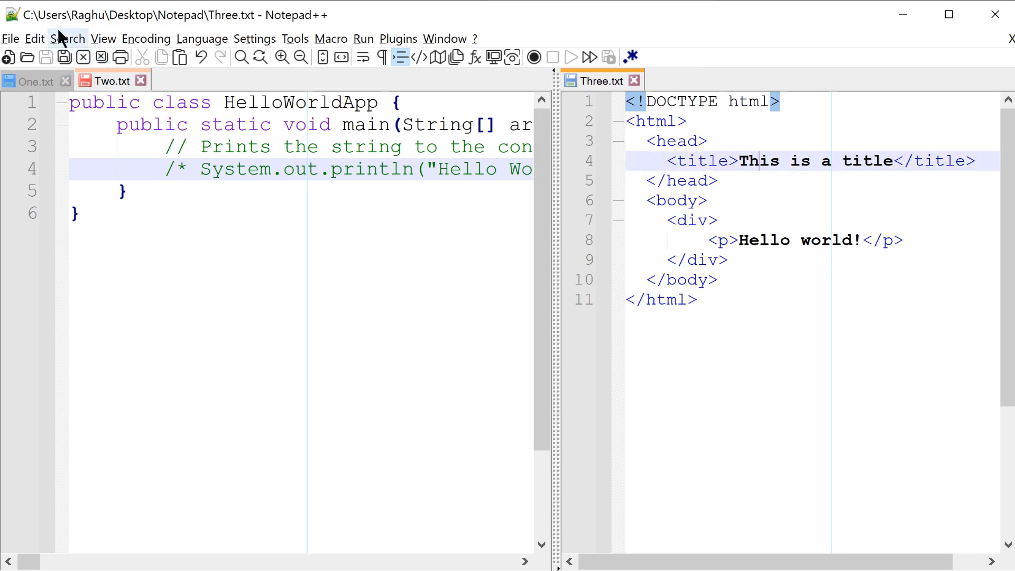
click(38, 37)
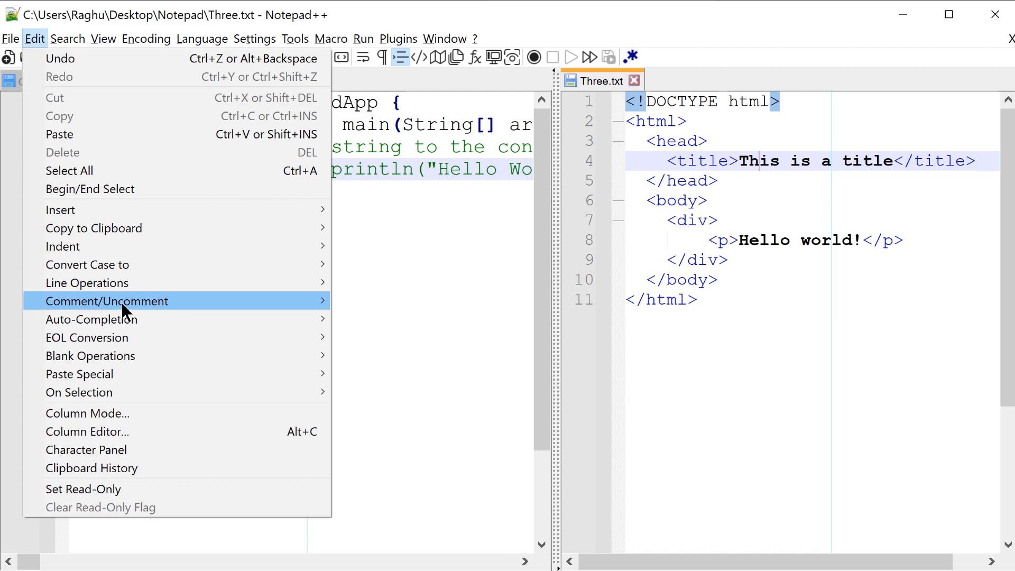
mouse_move(121, 302)
click(391, 302)
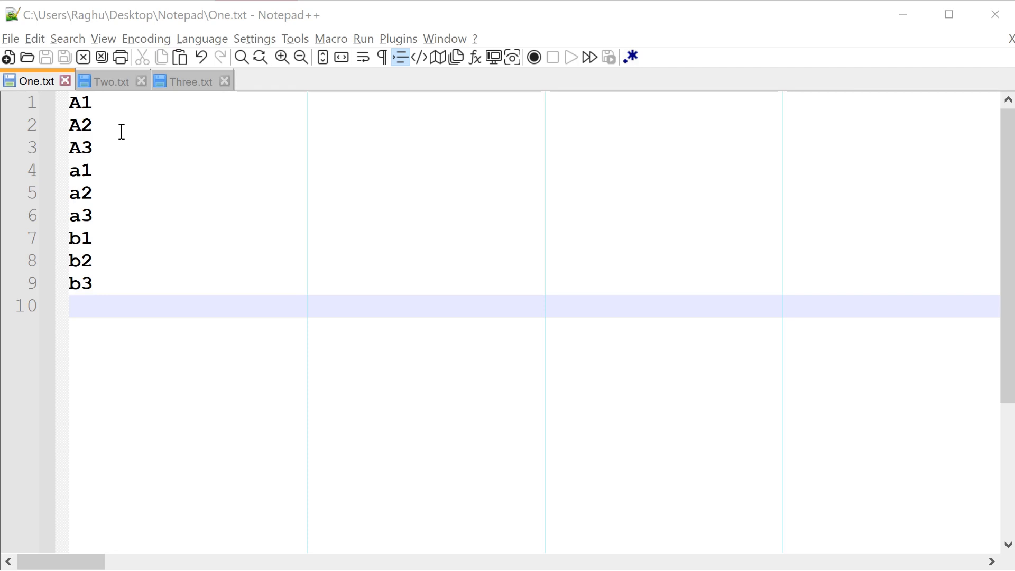
Step: In One.txt, add five trailing spaces after A1 and a2, and three trailing tabs after b1 and b3
click(121, 101)
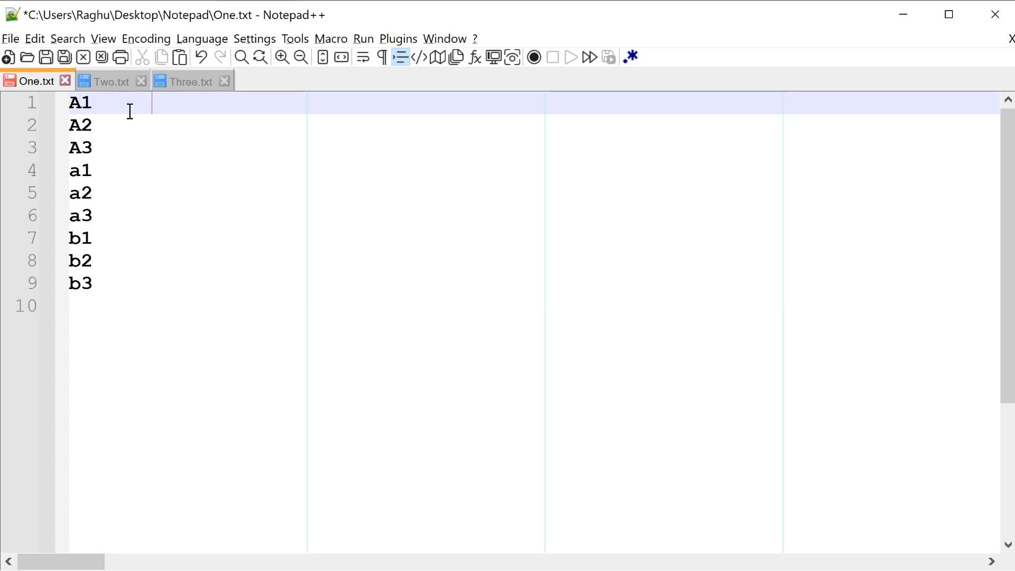
click(128, 198)
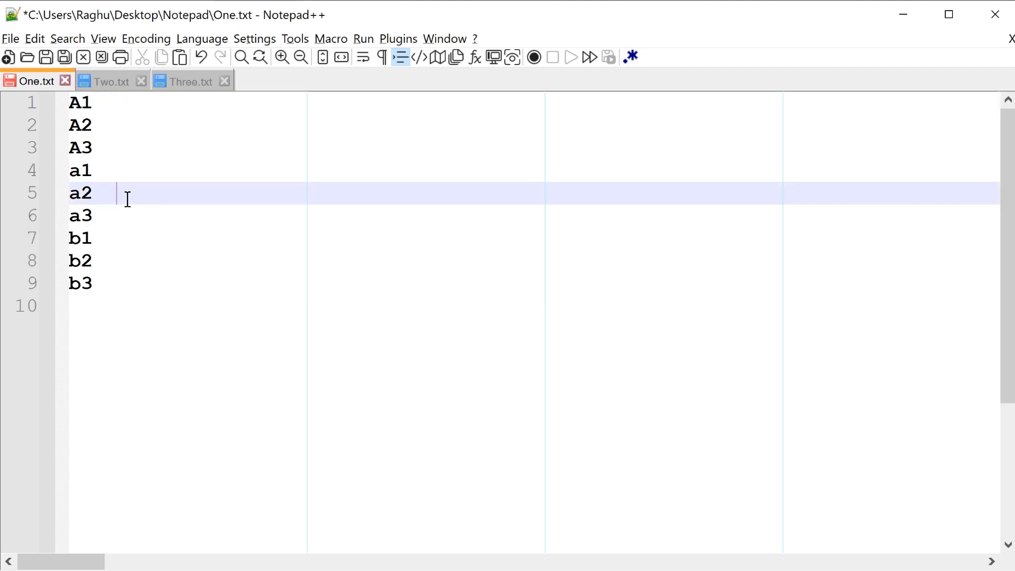
click(122, 241)
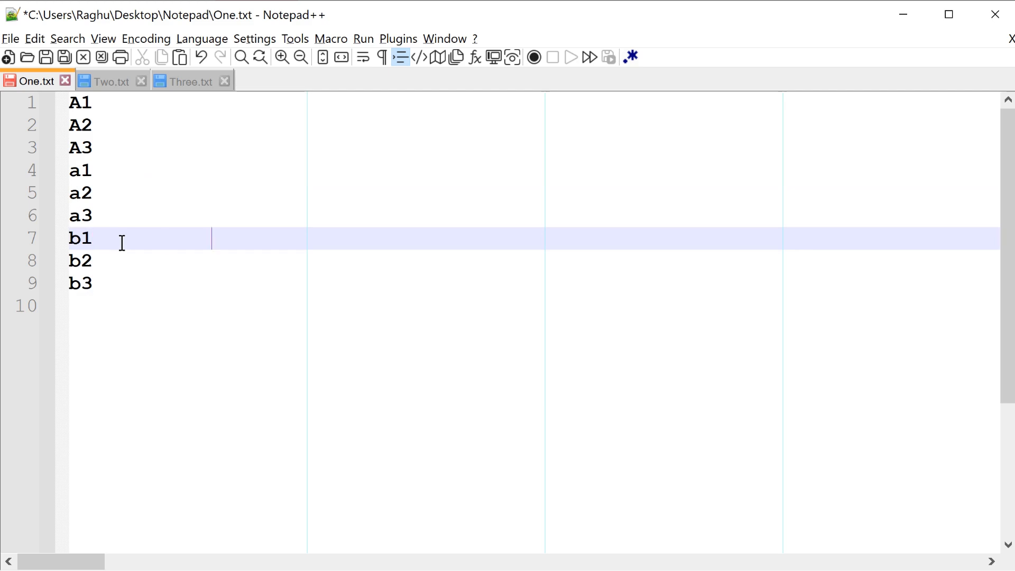
click(130, 283)
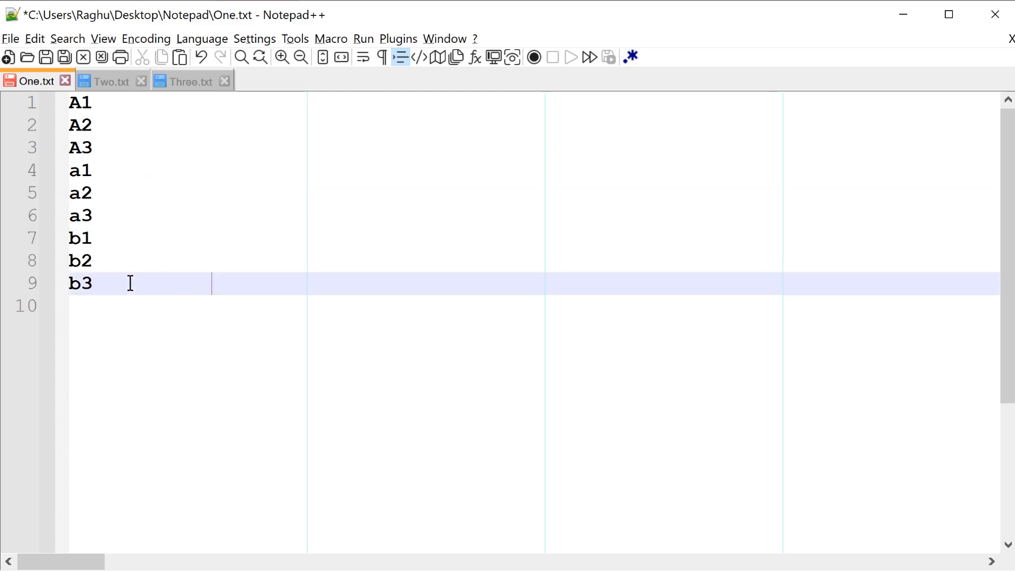
Step: Select all of One.txt and temporarily show all characters to examine the trailing spaces and tabs on lines 1, 5, 7 and 9
click(146, 112)
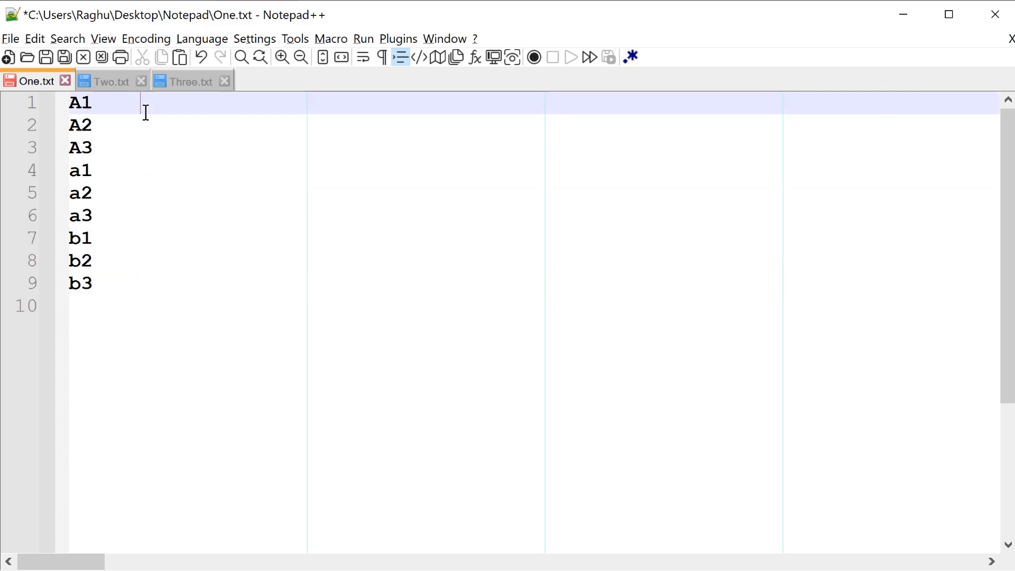
key(ctrl+a)
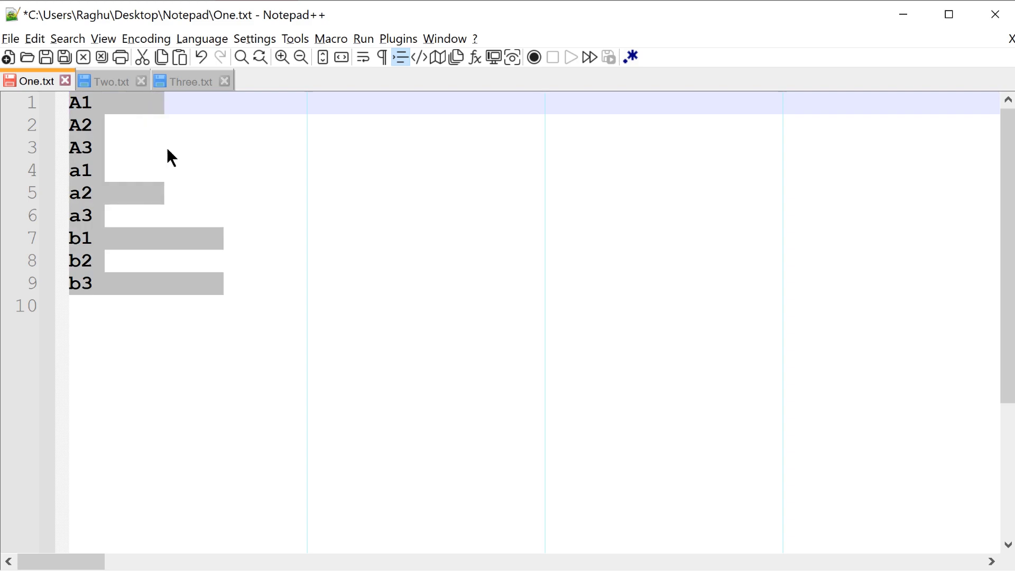
click(380, 58)
click(164, 236)
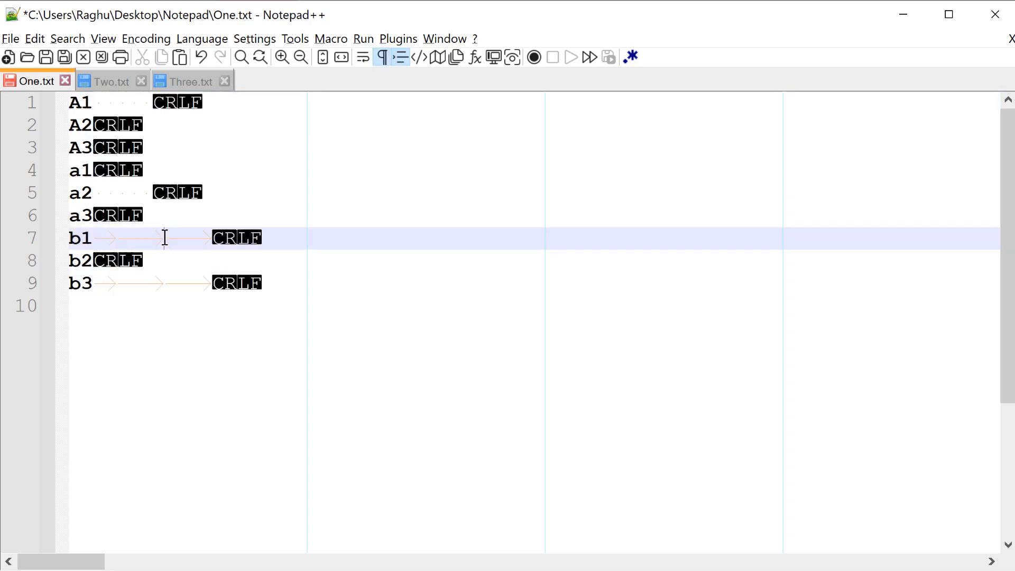
click(165, 285)
click(134, 288)
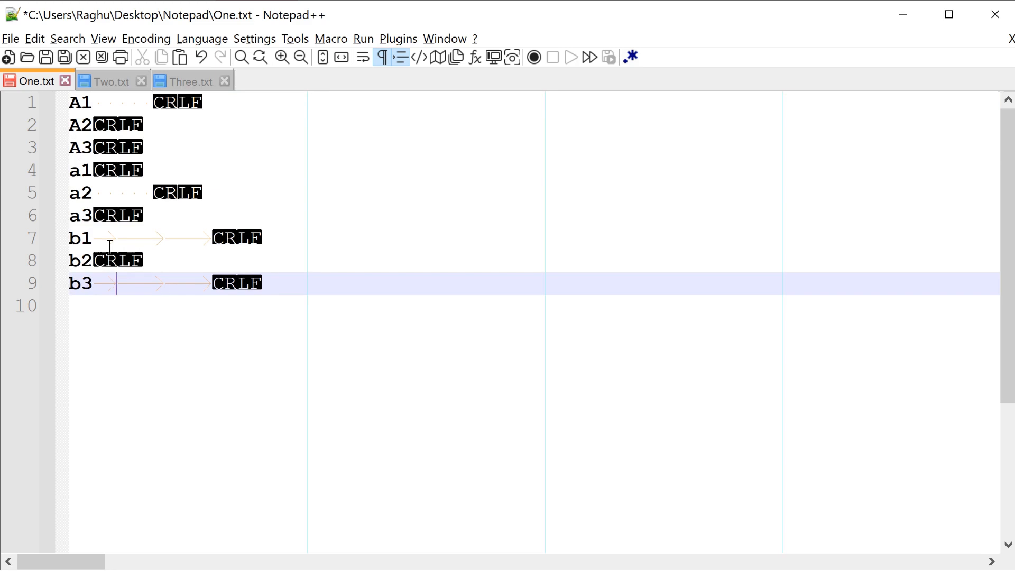
click(110, 197)
click(131, 106)
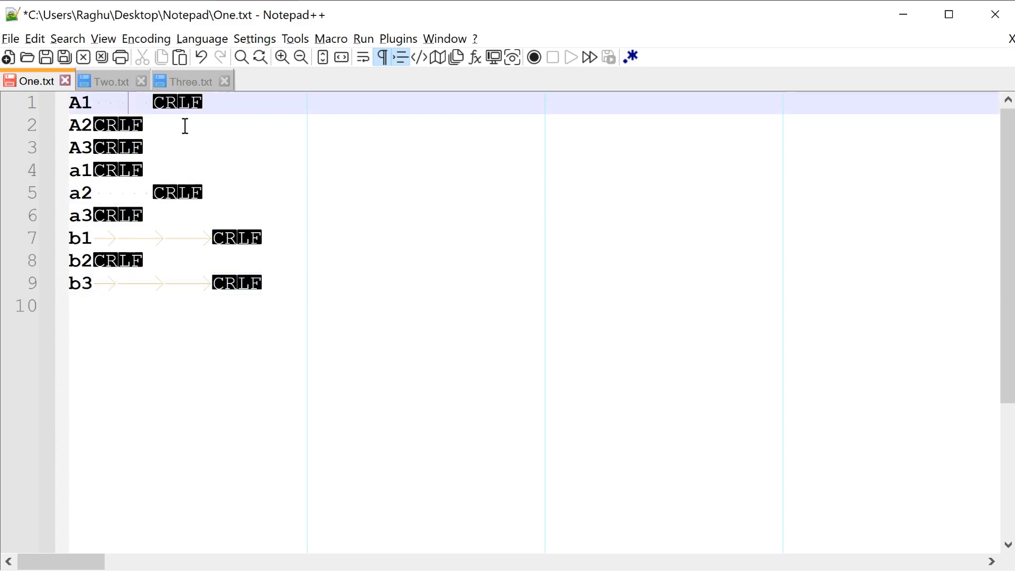
click(382, 58)
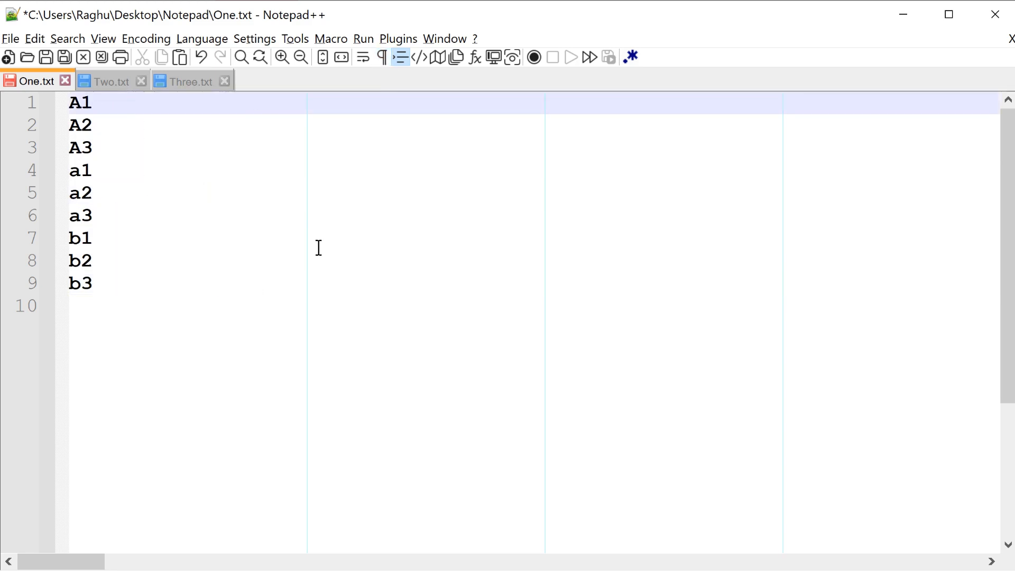
Step: Select all of One.txt and trim the trailing spaces and tabs from its lines
key(ctrl+a)
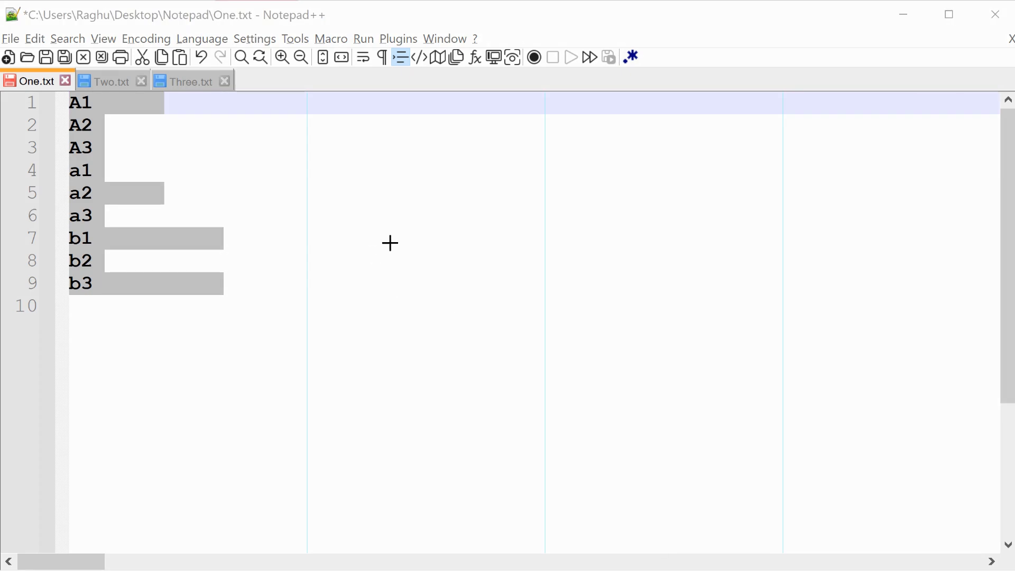
drag(396, 243, 250, 241)
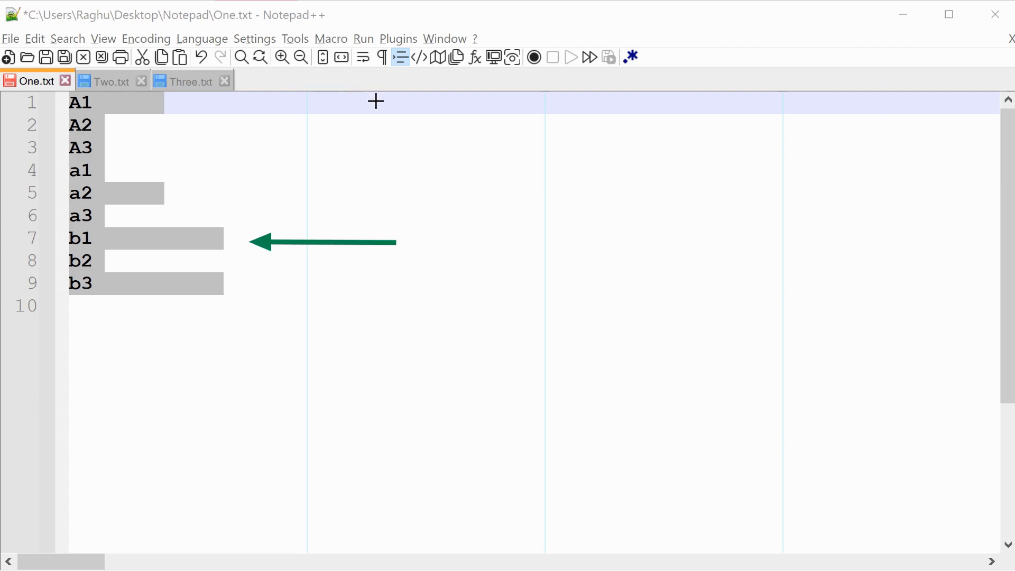
mouse_move(375, 101)
mouse_down()
mouse_move(243, 109)
mouse_move(201, 102)
mouse_up()
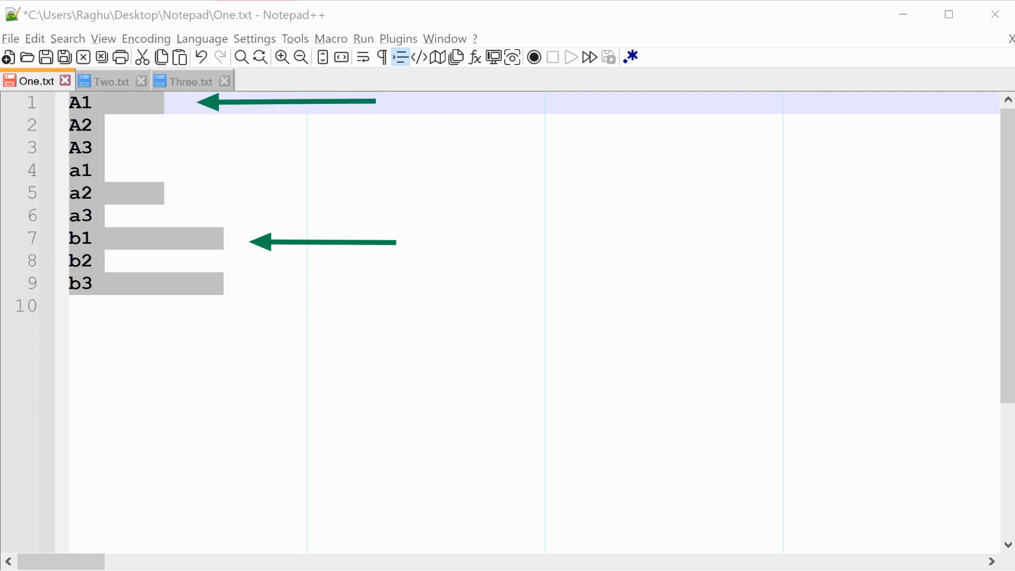
click(34, 38)
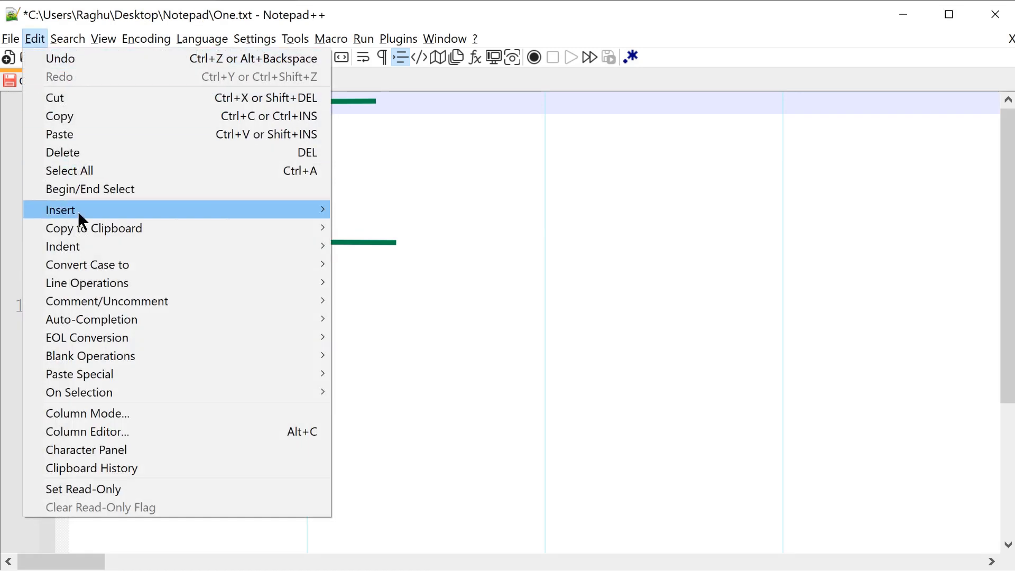
mouse_move(322, 353)
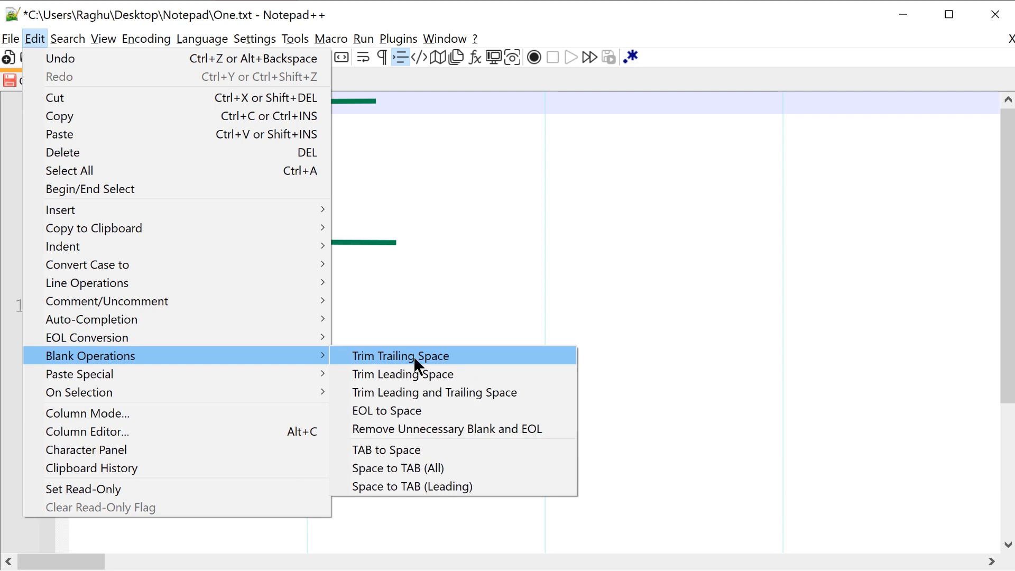
click(465, 355)
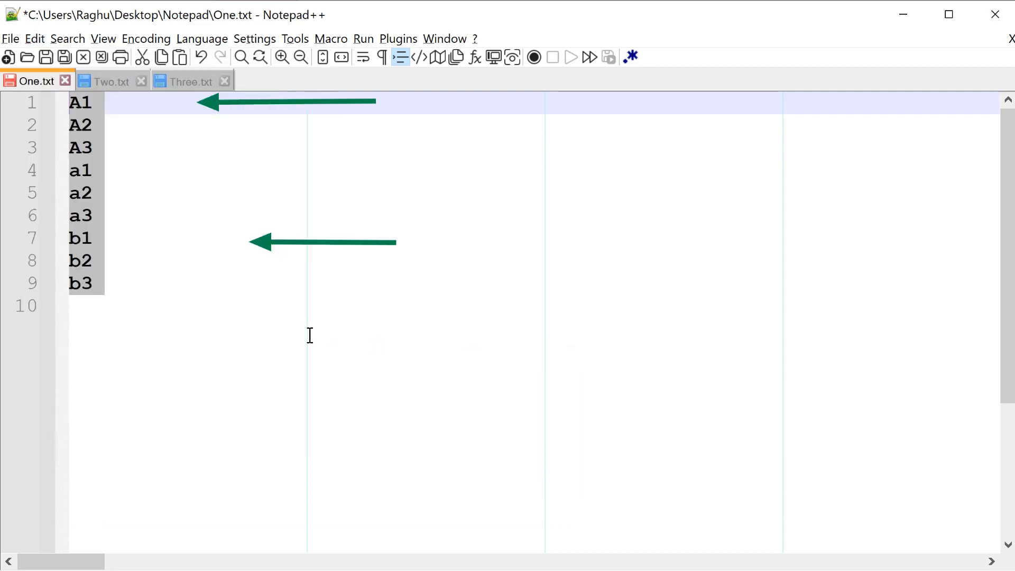
click(196, 284)
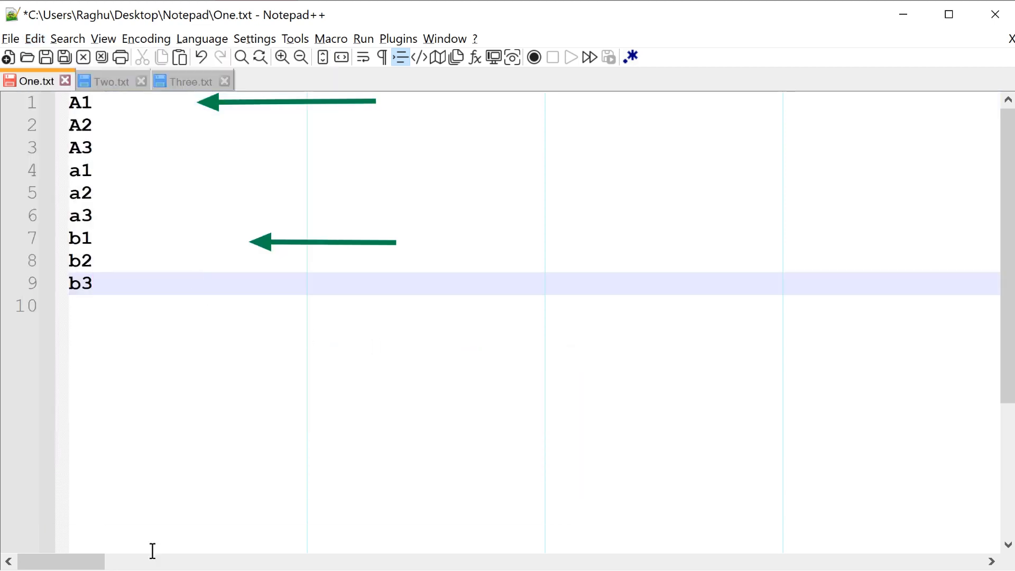
Step: Indent A3 with three leading spaces, a1 with six leading spaces, and b1 and b3 with three leading tabs each
click(71, 150)
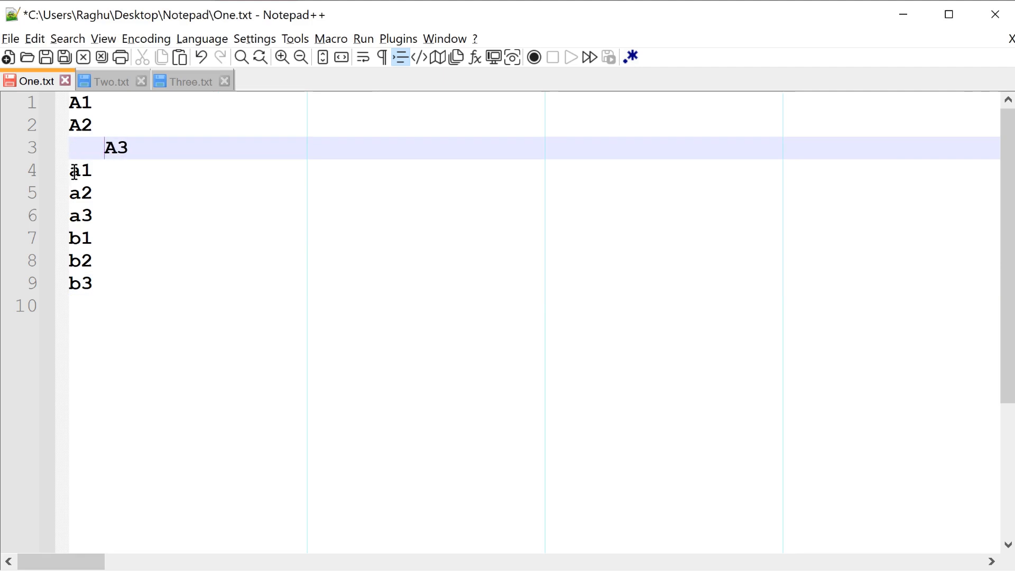
click(75, 171)
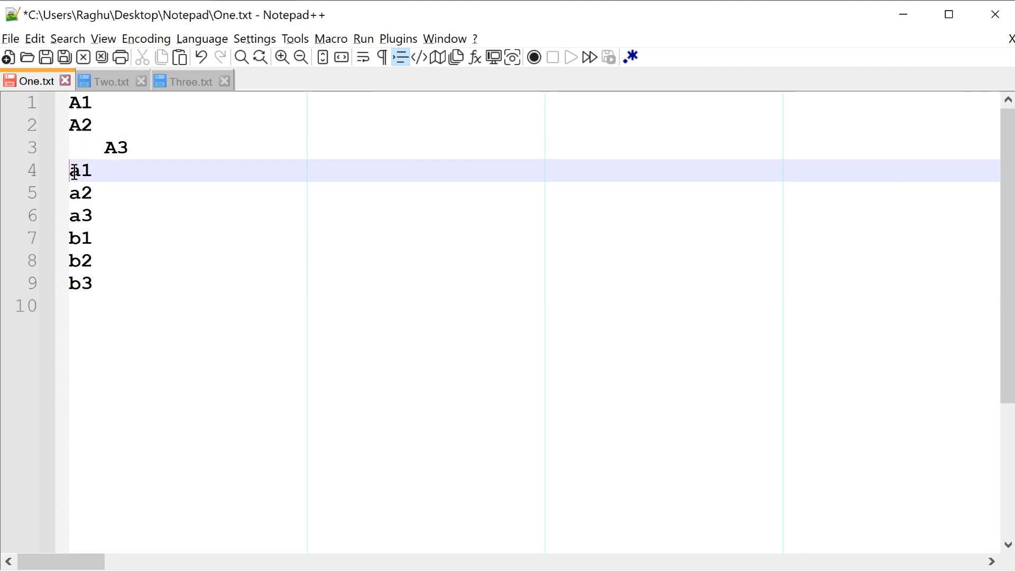
click(72, 241)
key(Tab)
key(Tab)
key(Tab)
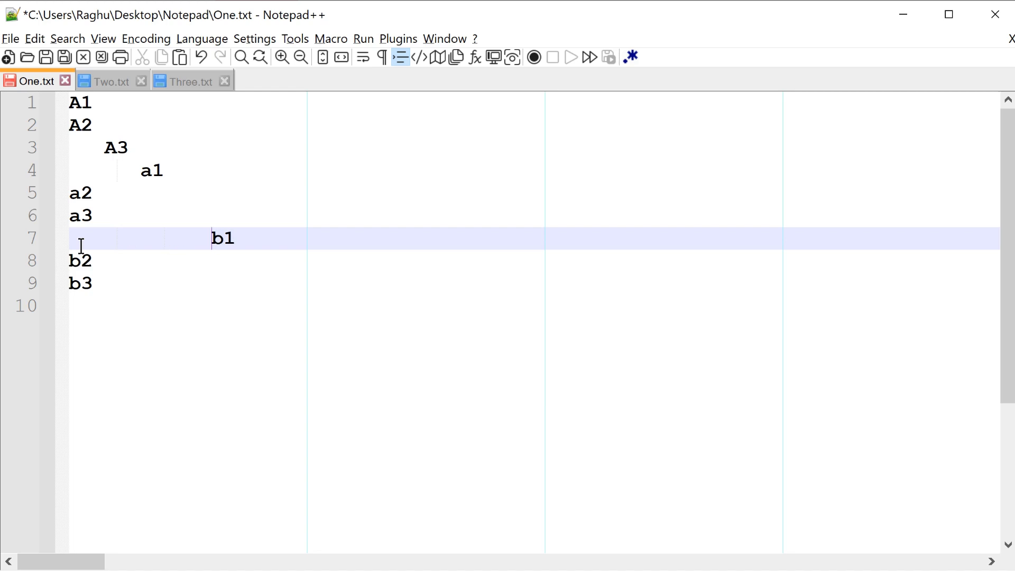
click(71, 281)
key(Tab)
key(Tab)
key(Tab)
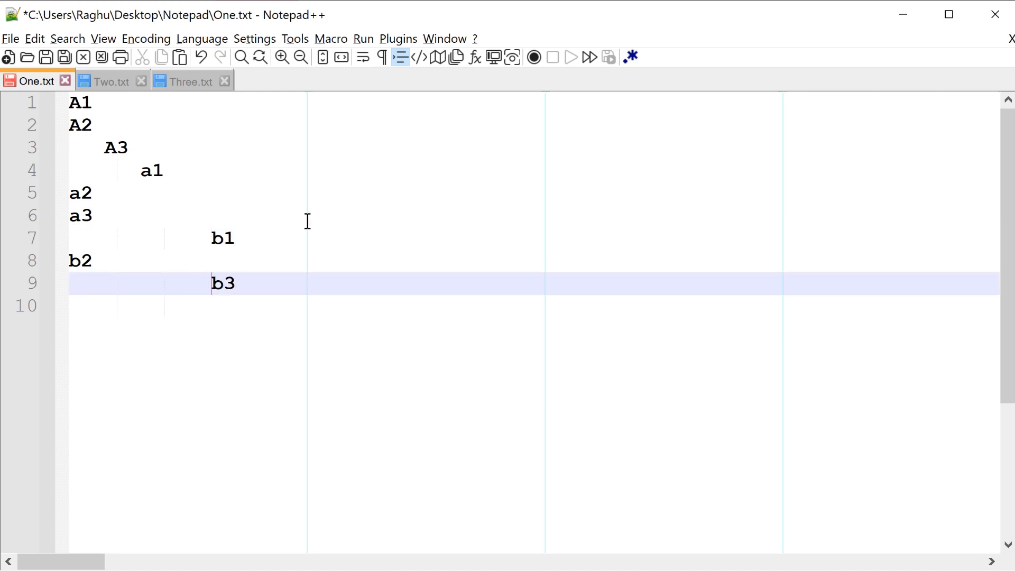
Step: Temporarily show all characters to examine the leading spaces and tabs on lines 3, 4, 7 and 9
click(383, 49)
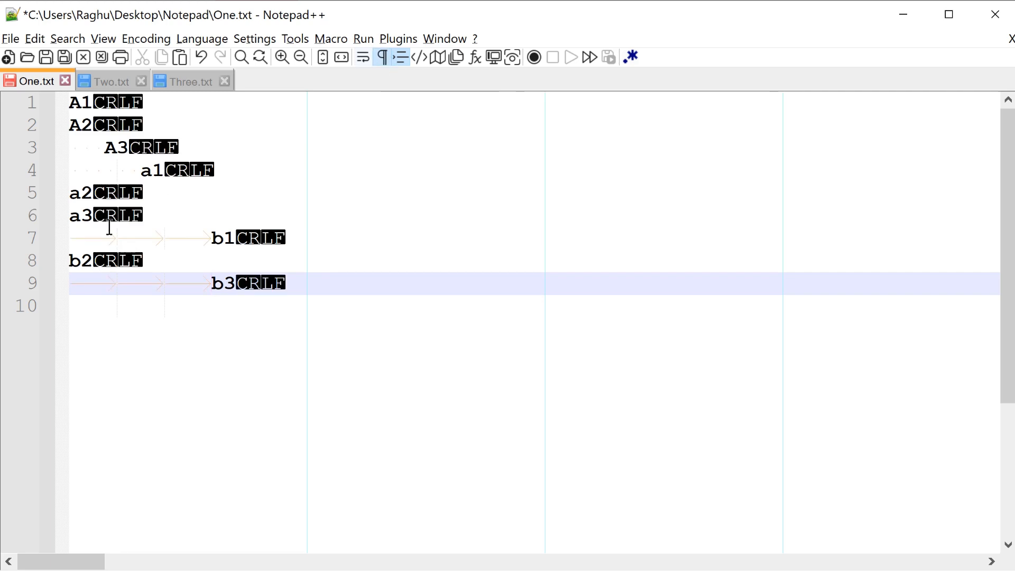
click(142, 232)
click(122, 171)
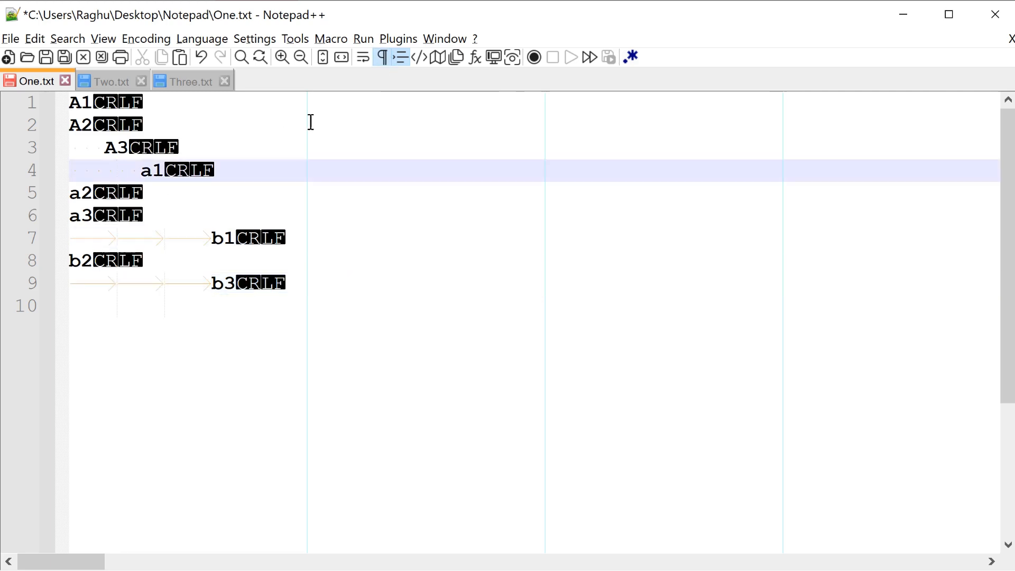
click(380, 59)
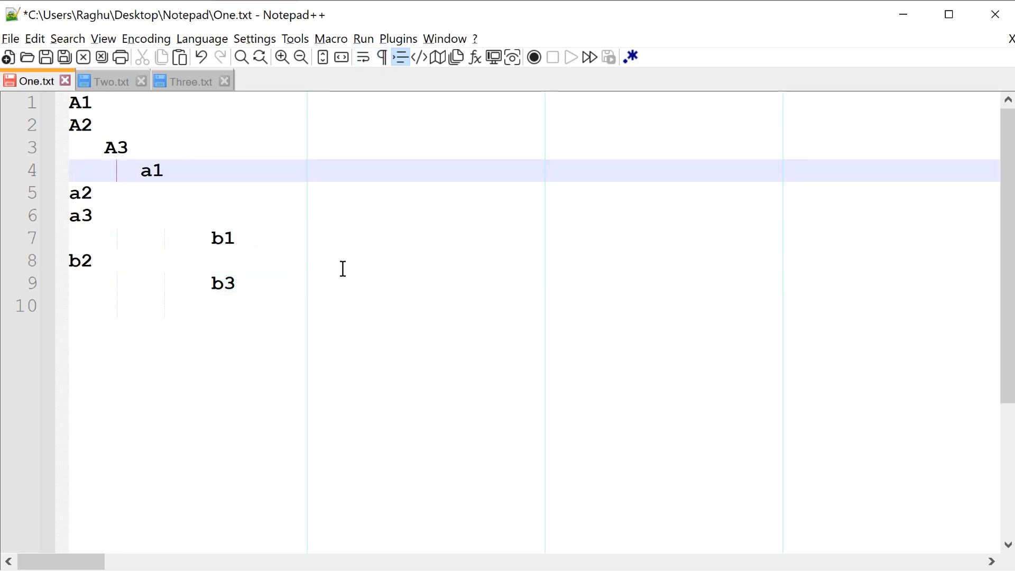
Step: Select all of One.txt and trim the leading spaces and tabs from its lines
key(ctrl+a)
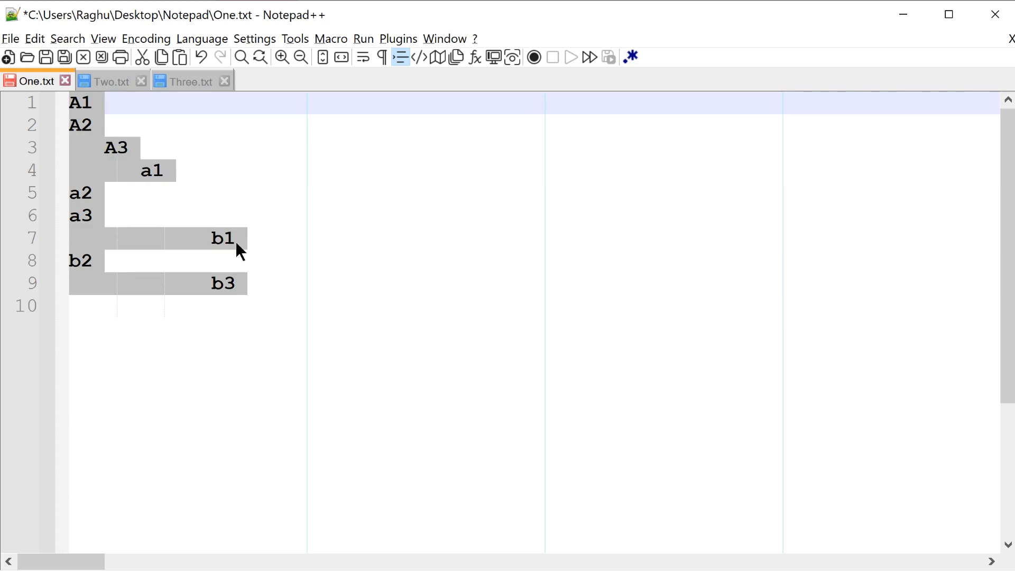
click(37, 41)
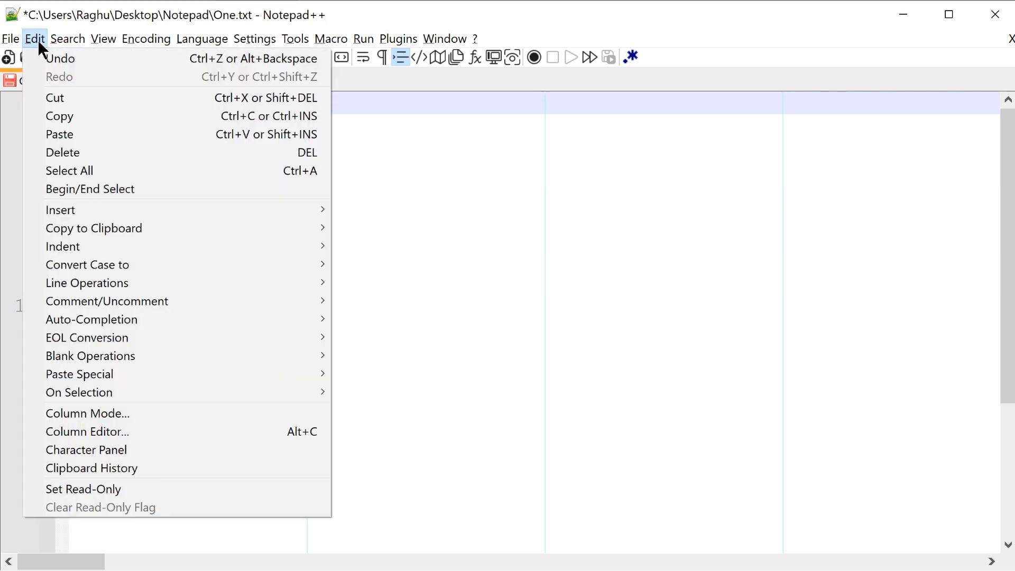
mouse_move(147, 354)
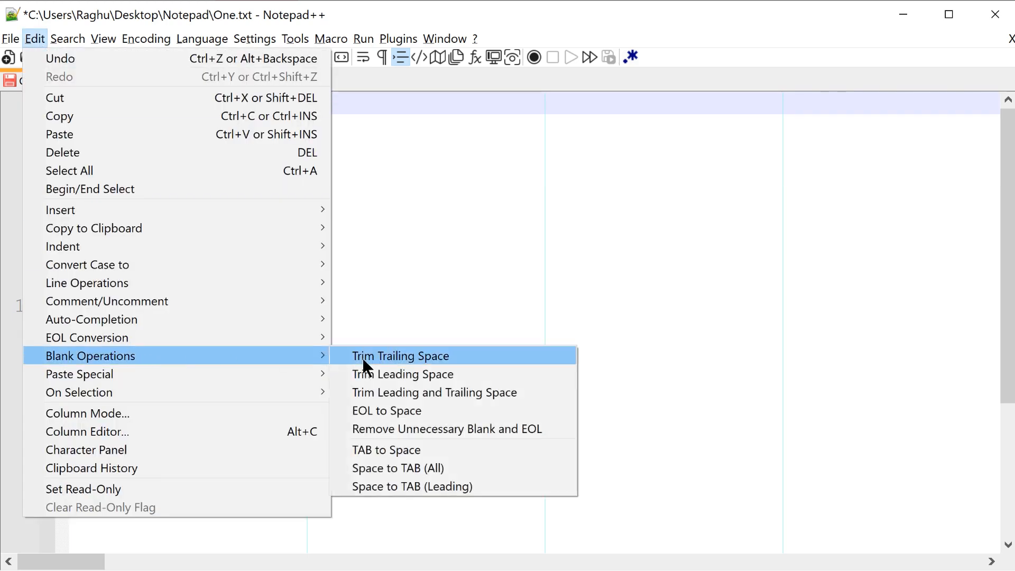
click(480, 374)
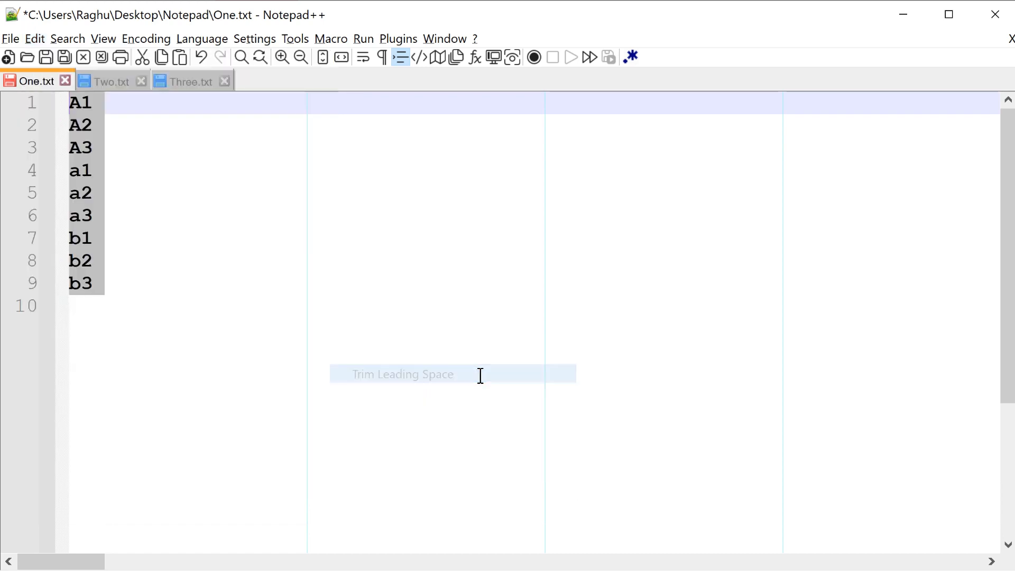
click(215, 292)
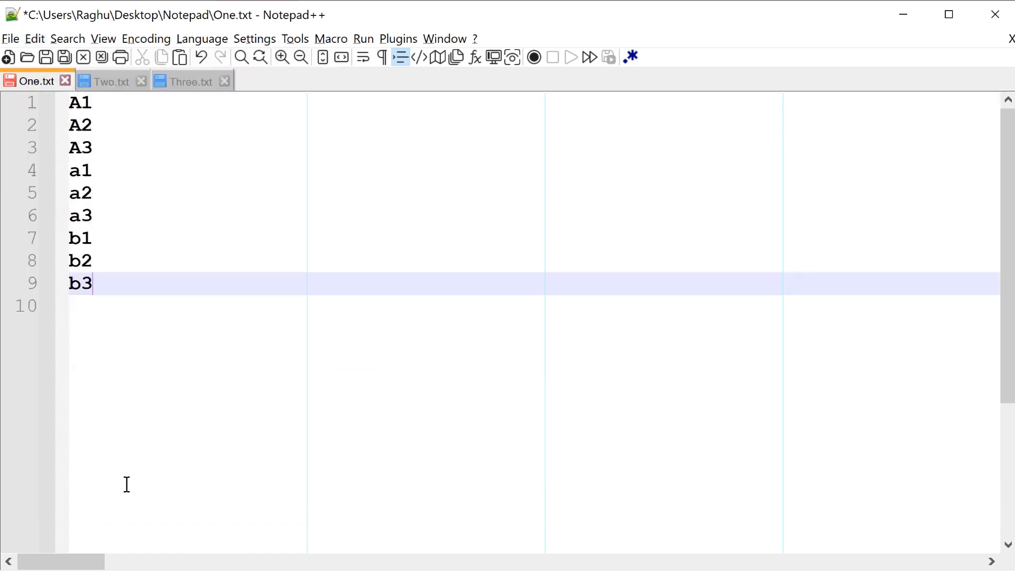
Step: Temporarily show all characters in One.txt to check its lines for remaining leading blanks
key(Up)
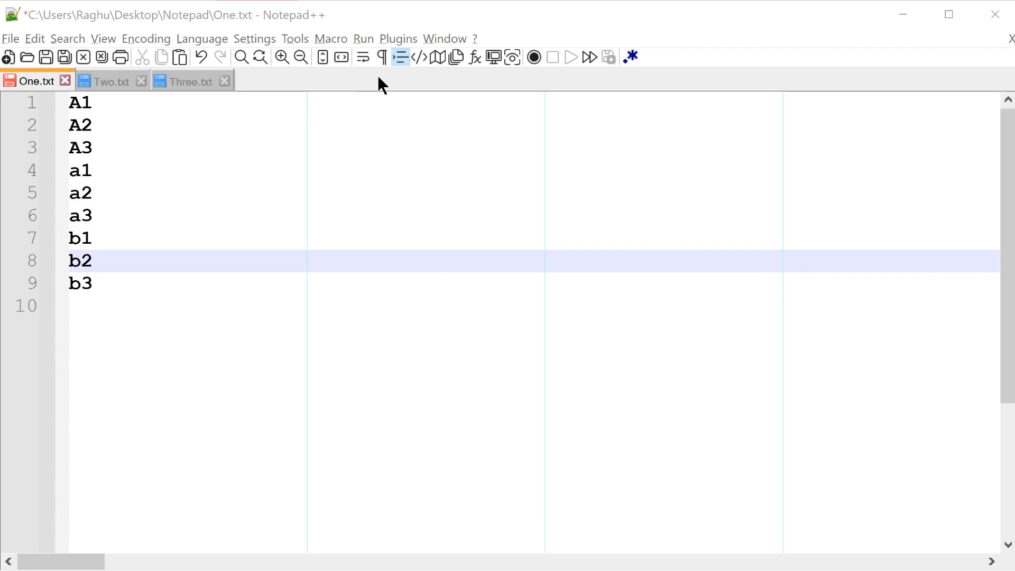
click(380, 58)
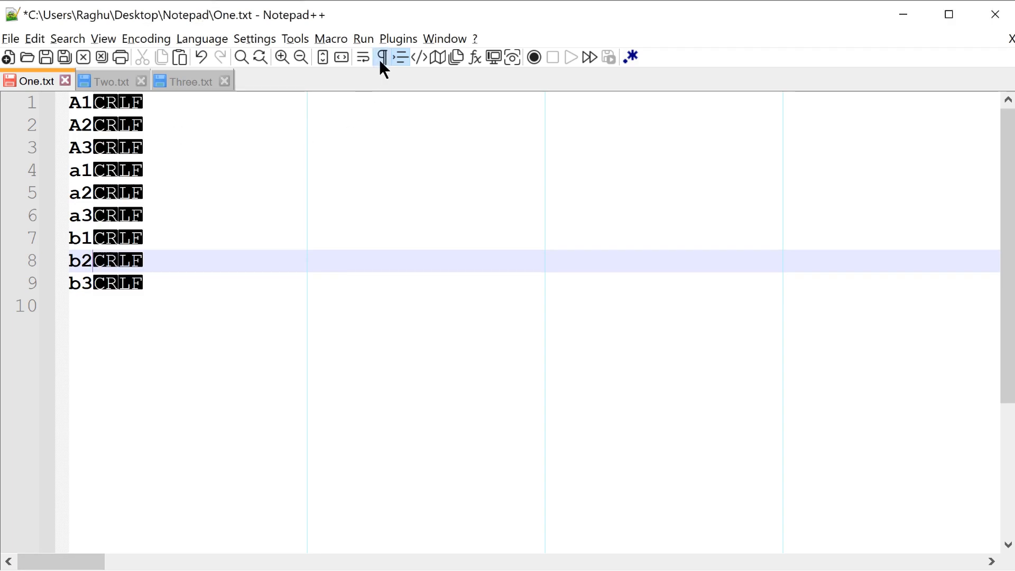
click(111, 109)
key(Down)
key(Down)
key(Down)
key(Down)
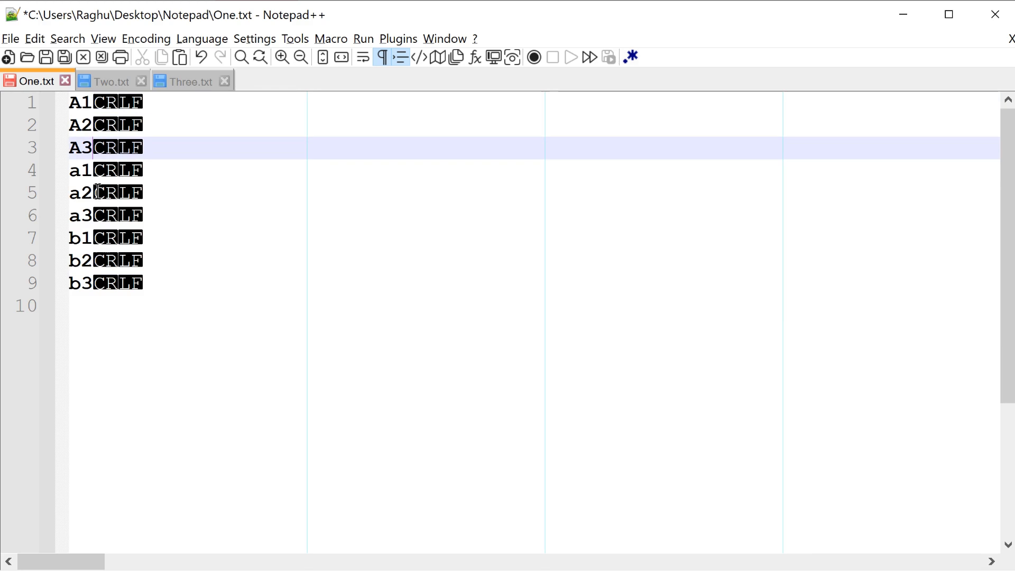
click(98, 245)
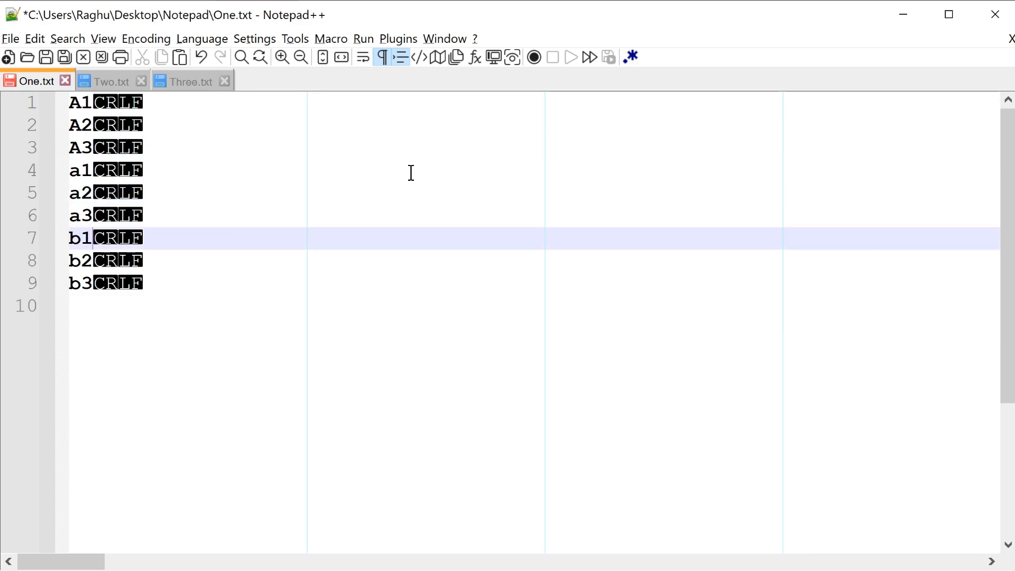
click(385, 59)
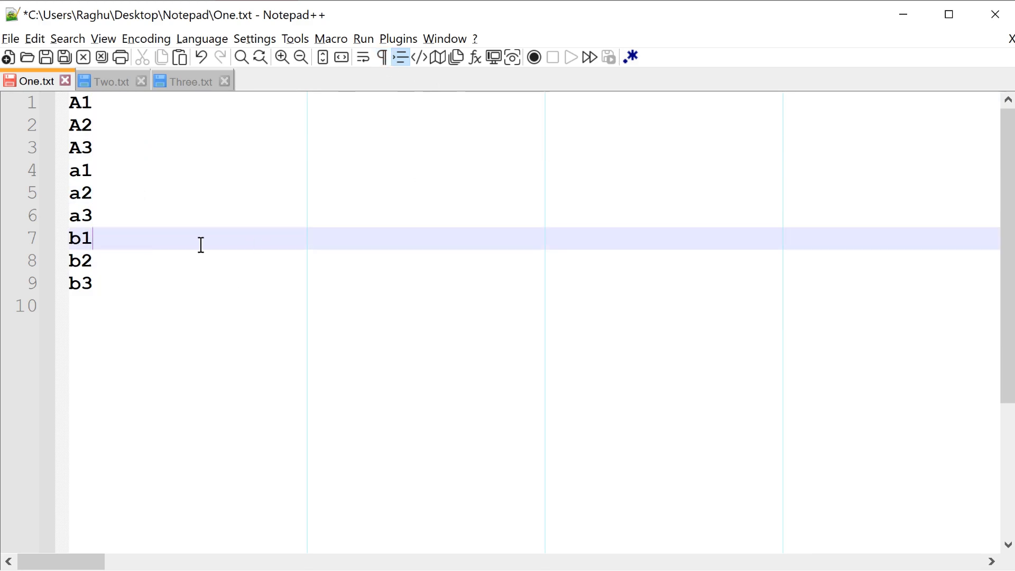
Step: Convert the line endings in One.txt to spaces and show all characters to inspect the joined line
click(35, 34)
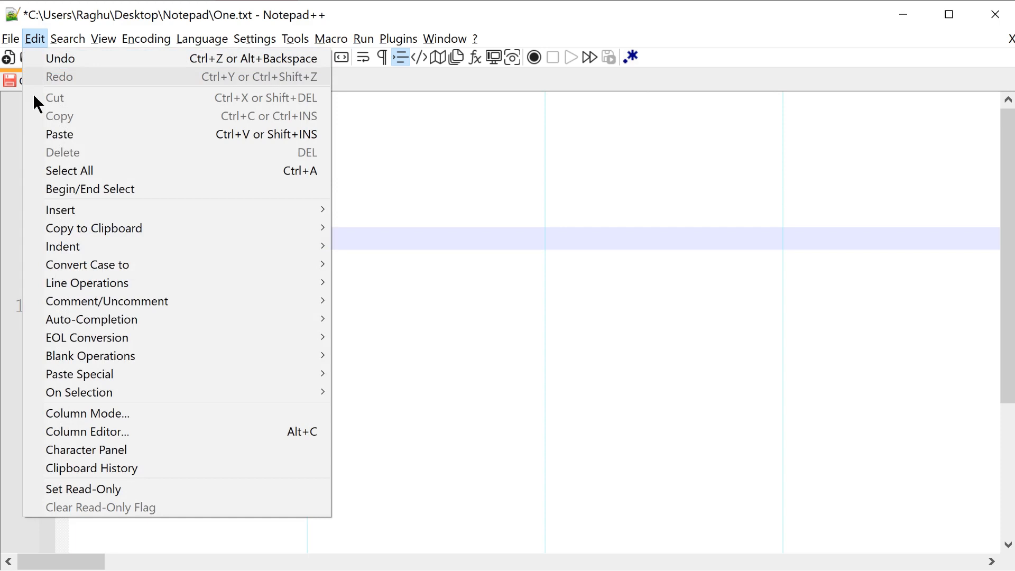
mouse_move(158, 351)
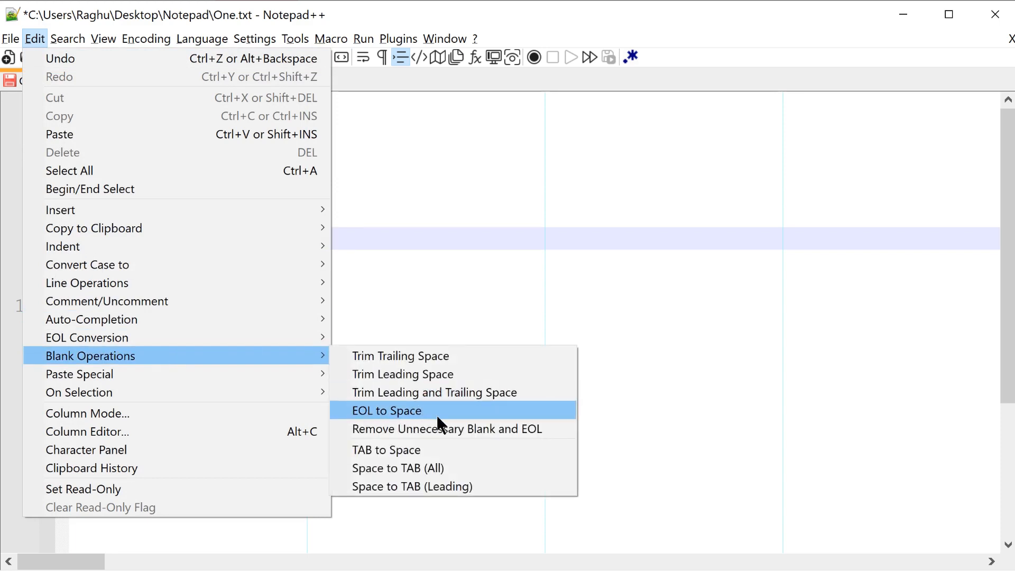
click(458, 413)
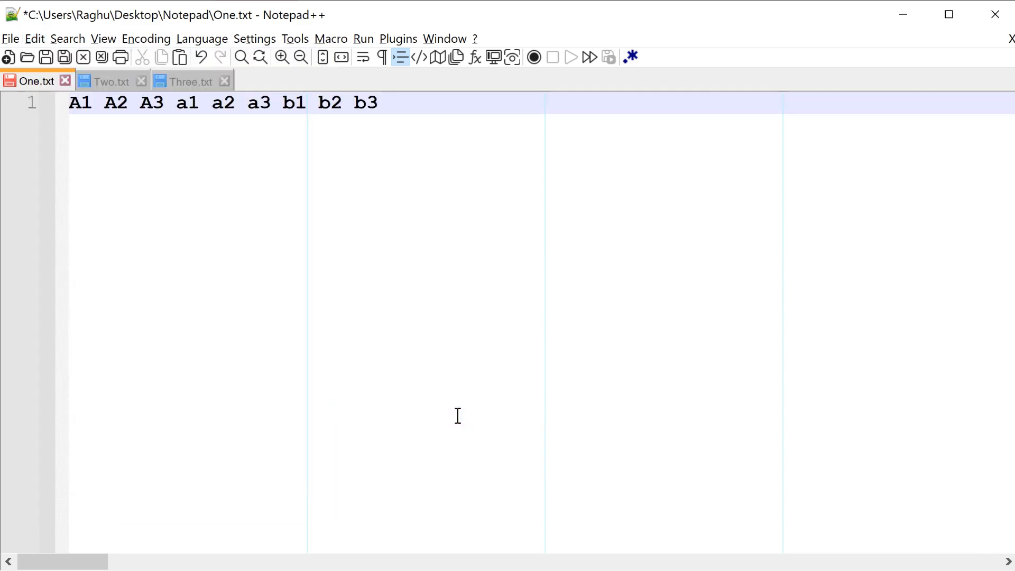
click(382, 58)
click(344, 104)
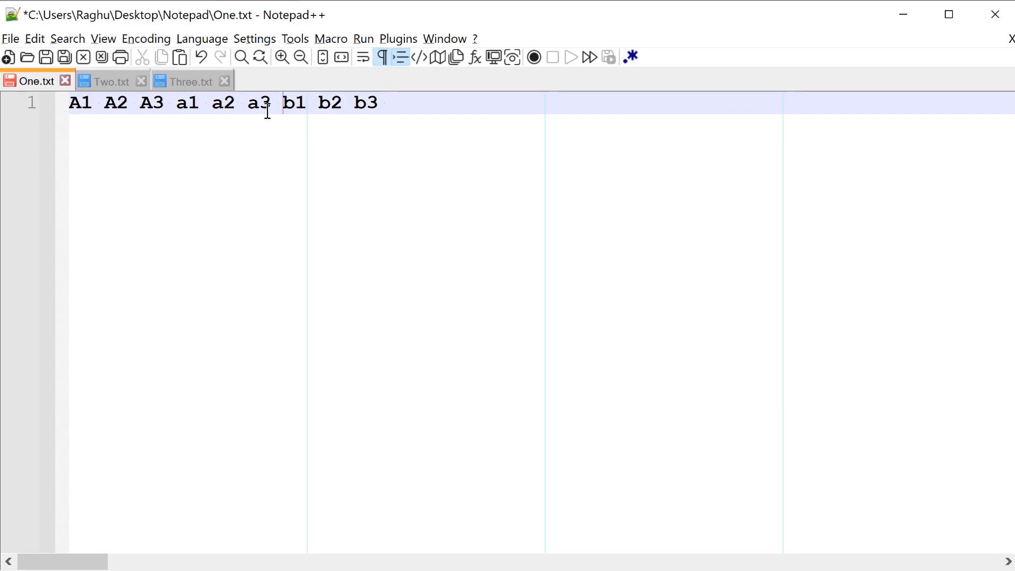
click(248, 105)
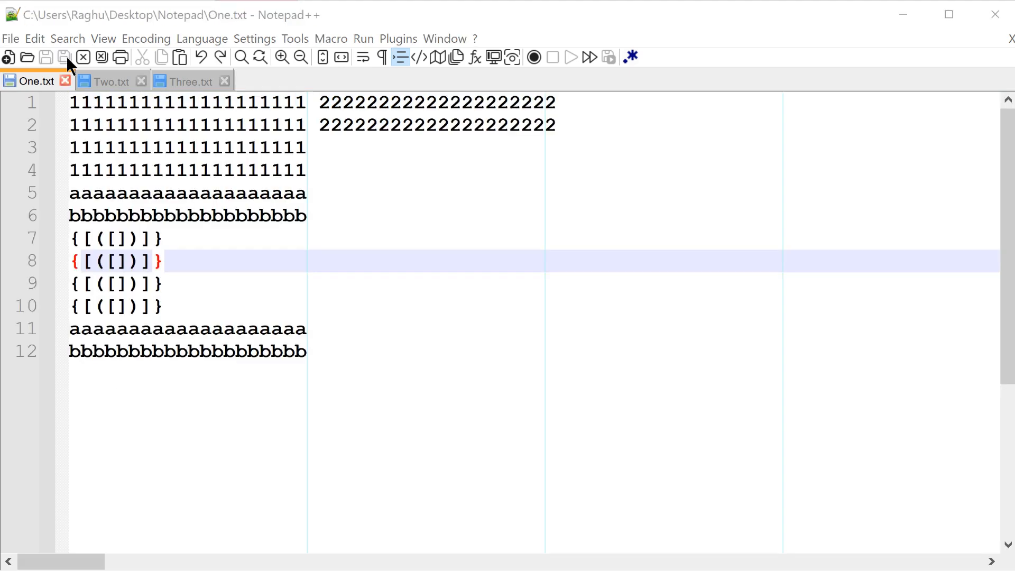
click(34, 39)
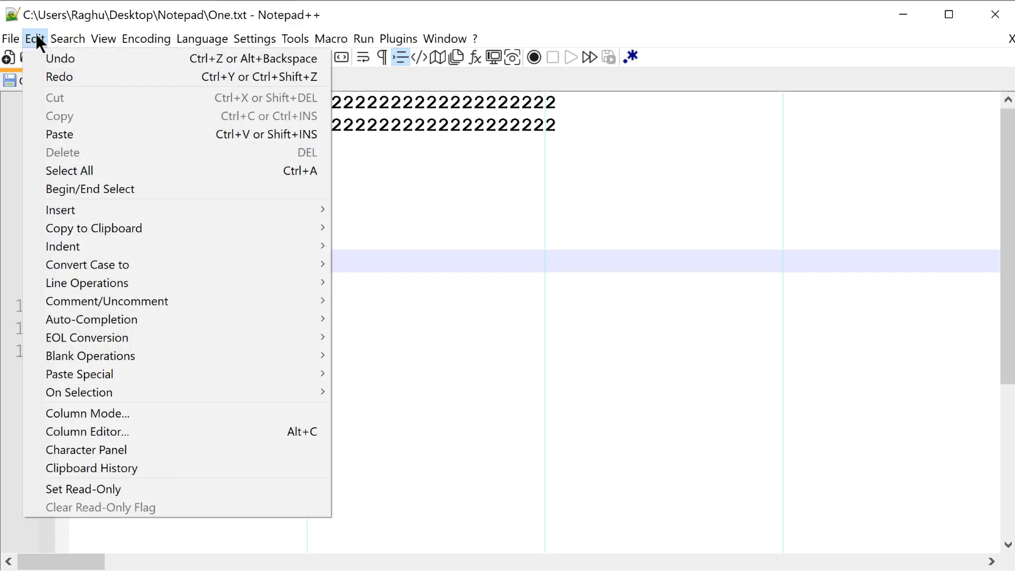
mouse_move(126, 376)
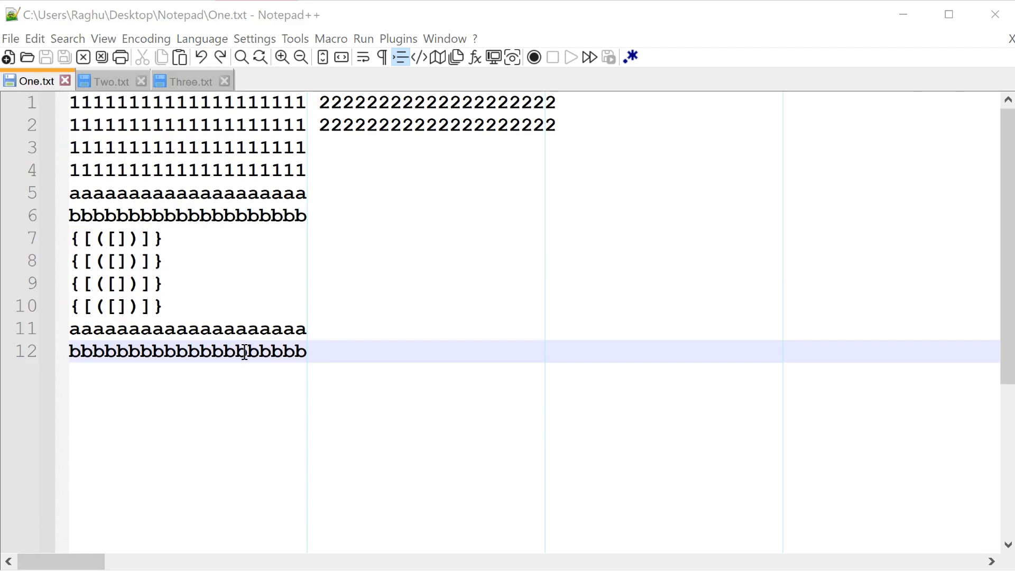
drag(245, 352, 242, 311)
click(182, 120)
click(138, 268)
drag(118, 248, 140, 307)
click(203, 349)
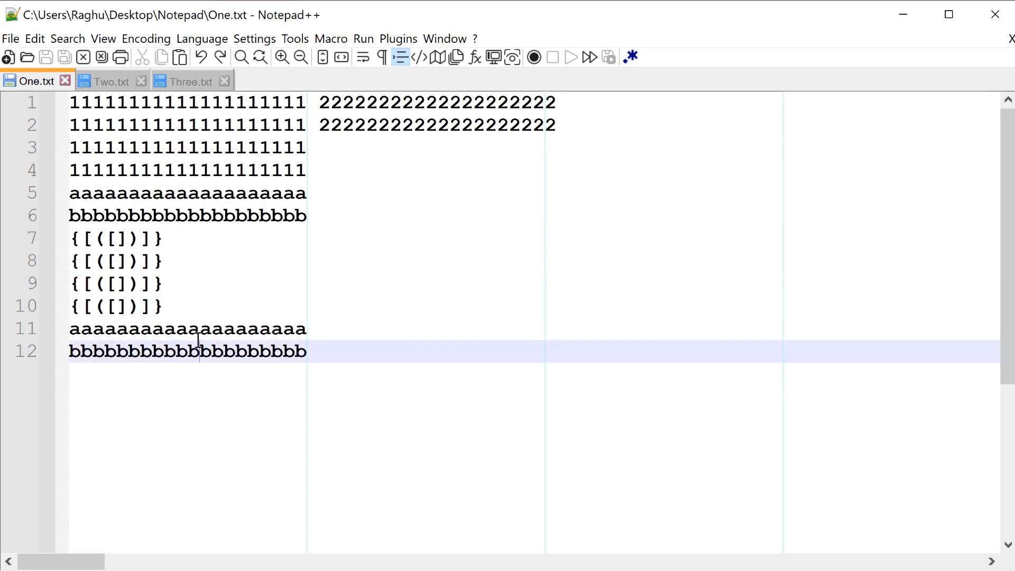
Step: Display the Column Mode tip on switching to column selection and dismiss it
click(35, 39)
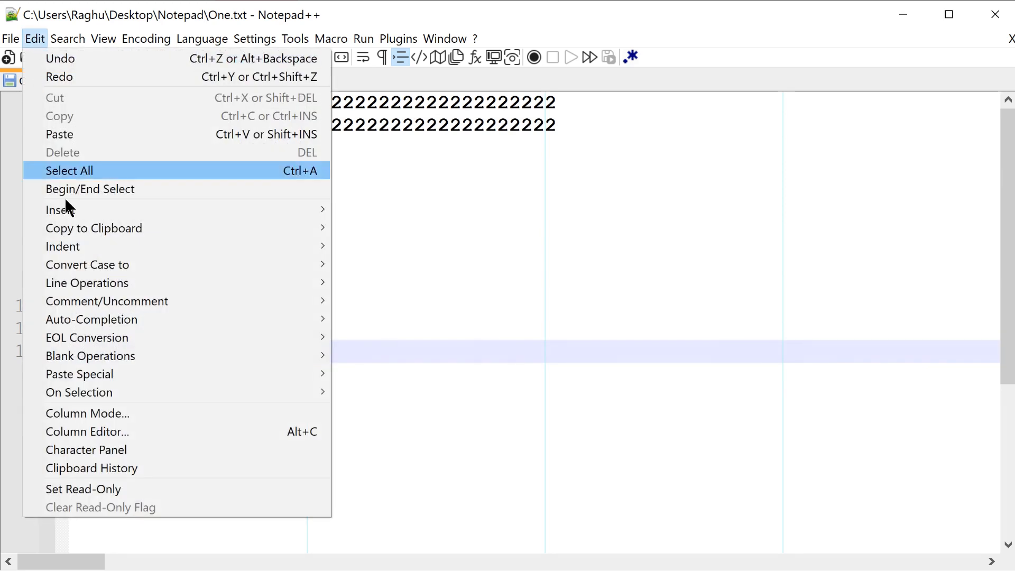
click(147, 413)
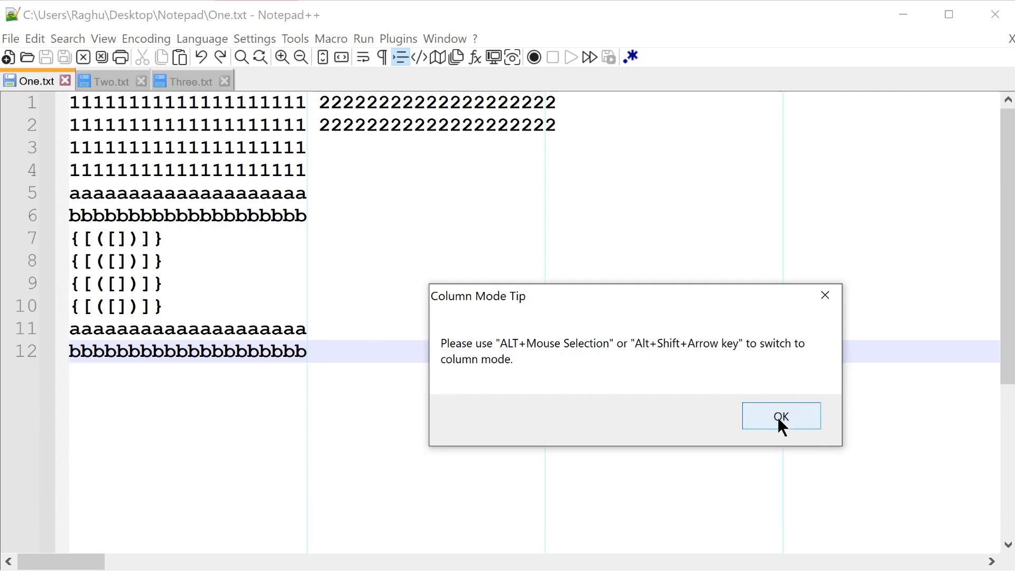
click(777, 415)
Step: Make a column selection two characters wide in One.txt, from the a's on line 11 up to the 1's on line 2
click(243, 331)
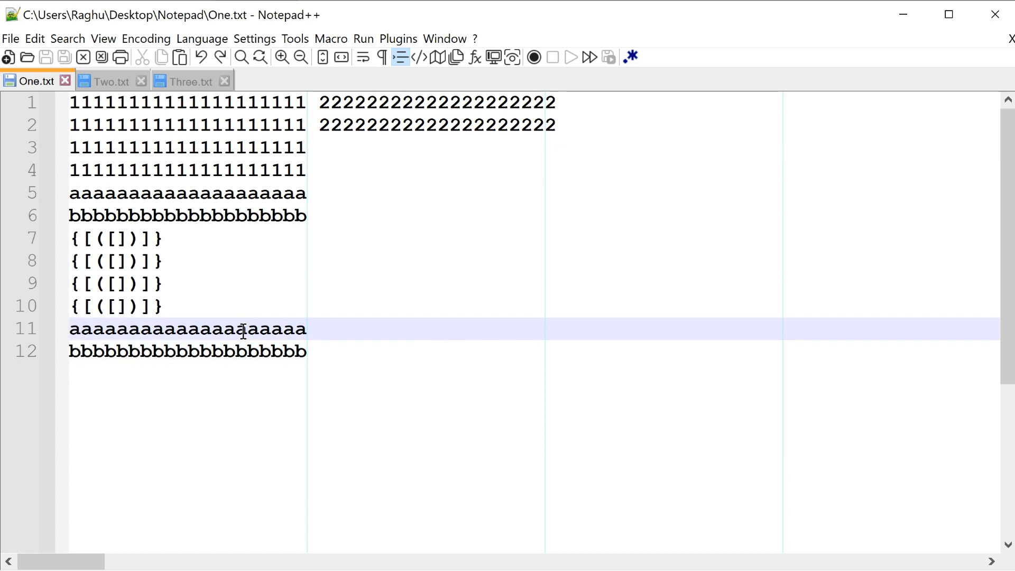
drag(245, 320, 228, 109)
drag(227, 109, 228, 125)
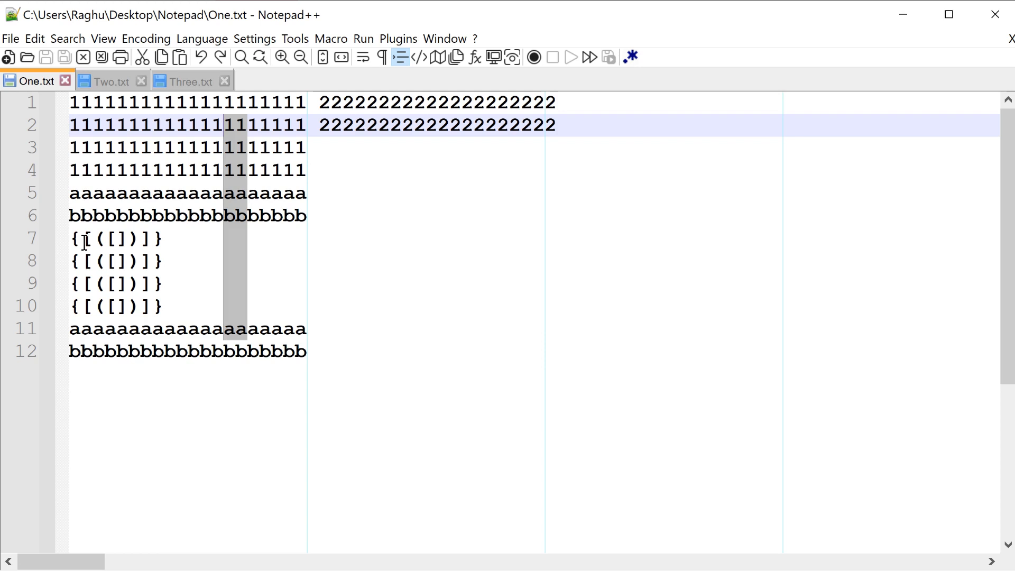
Step: Replace the two-character column selection on lines 2 to 11 of One.txt with ten dashes per line
text(---------)
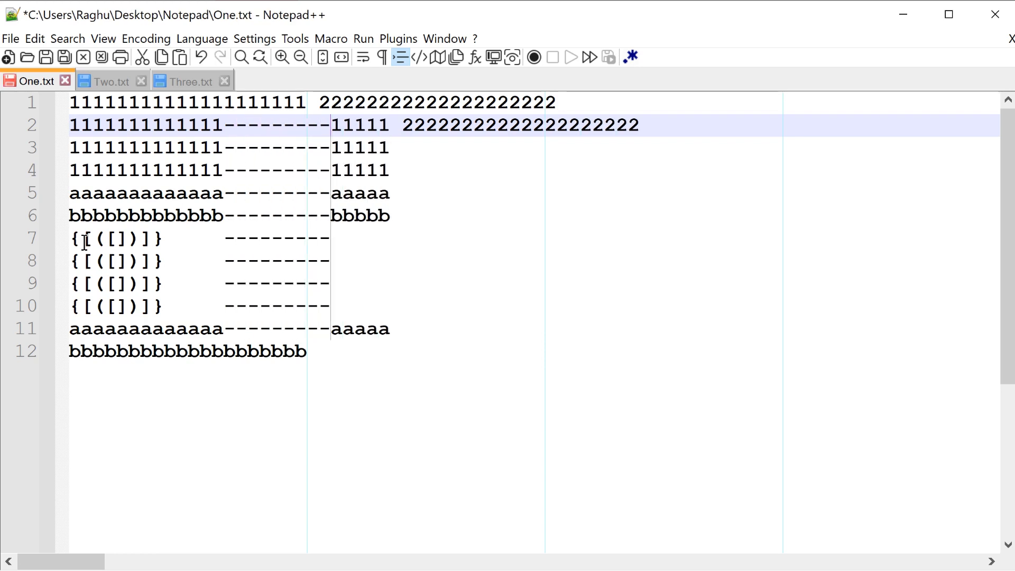
text(-)
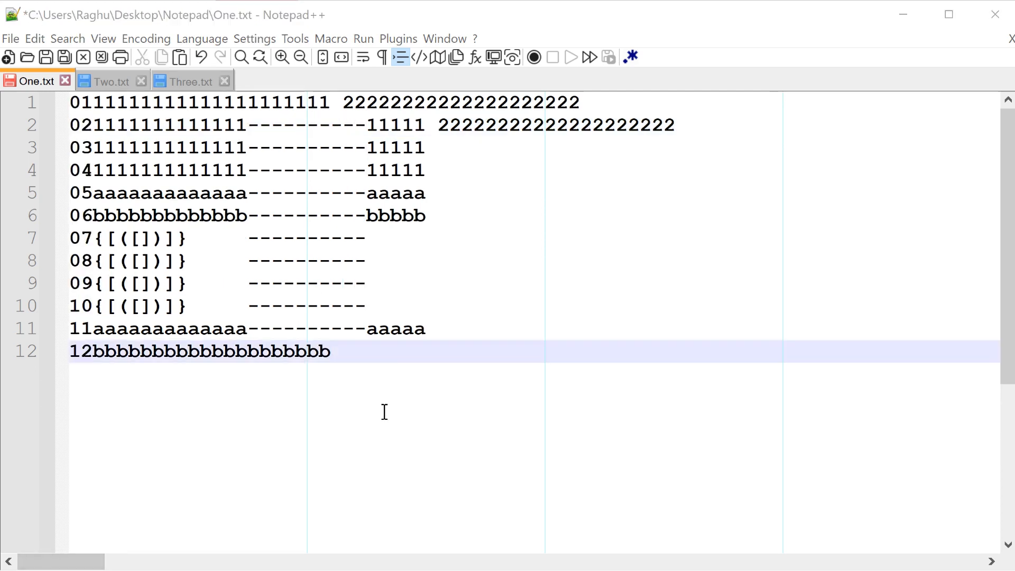
click(376, 352)
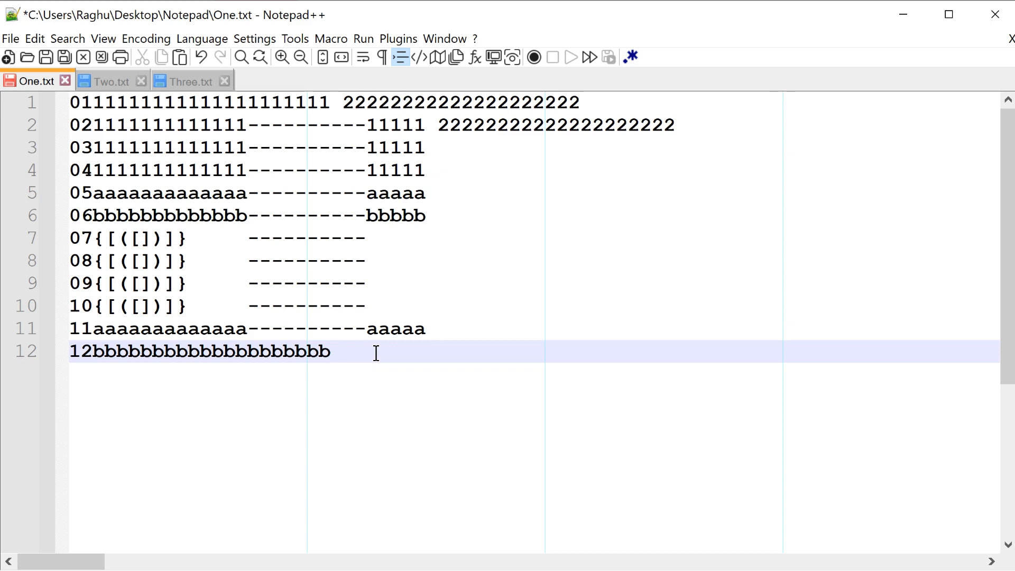
Step: Set One.txt to read-only and test placing the caret and selecting text on lines 7 to 10
click(35, 39)
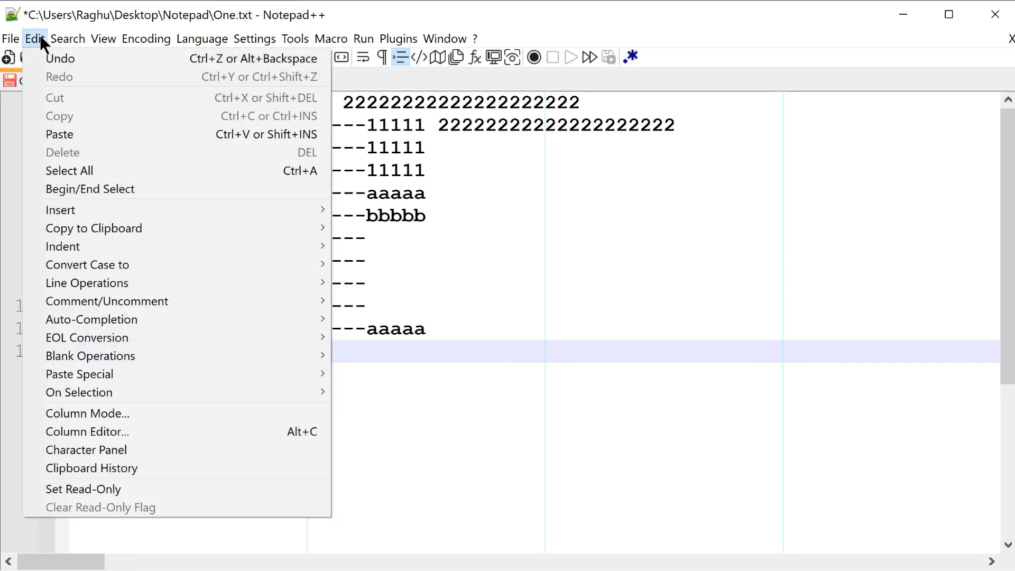
click(153, 489)
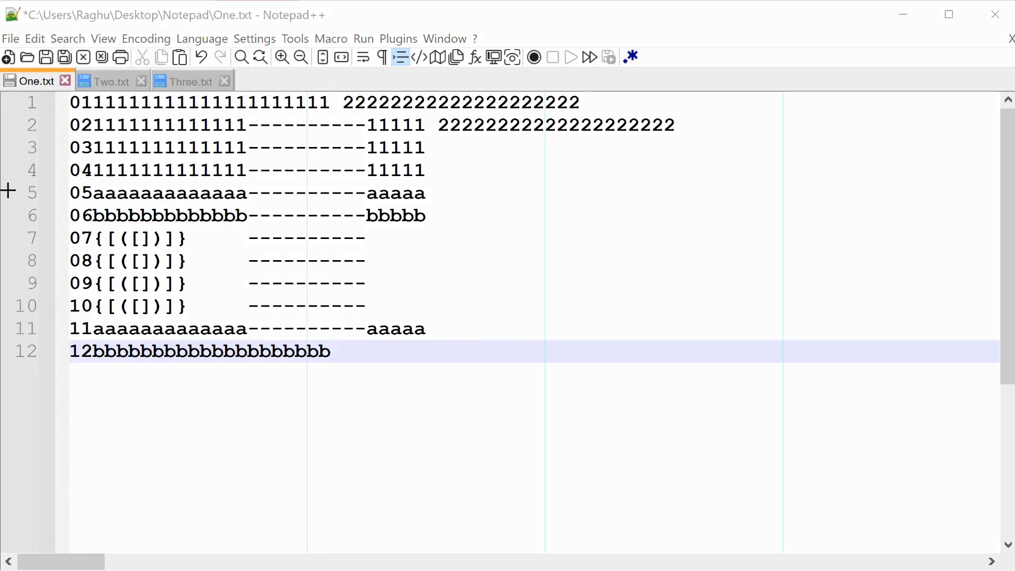
drag(9, 190, 8, 93)
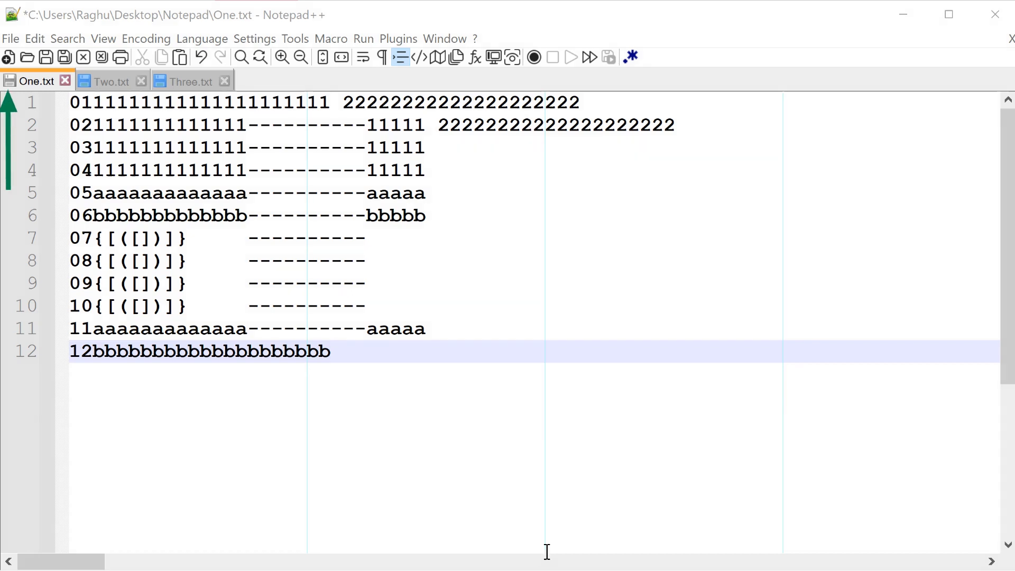
click(417, 303)
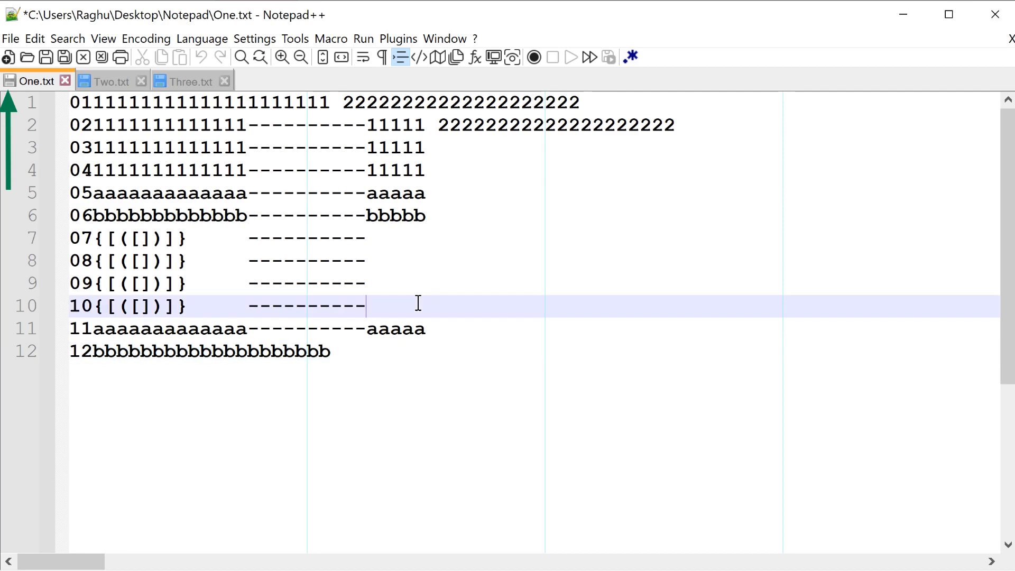
click(403, 275)
click(367, 241)
drag(345, 240, 327, 282)
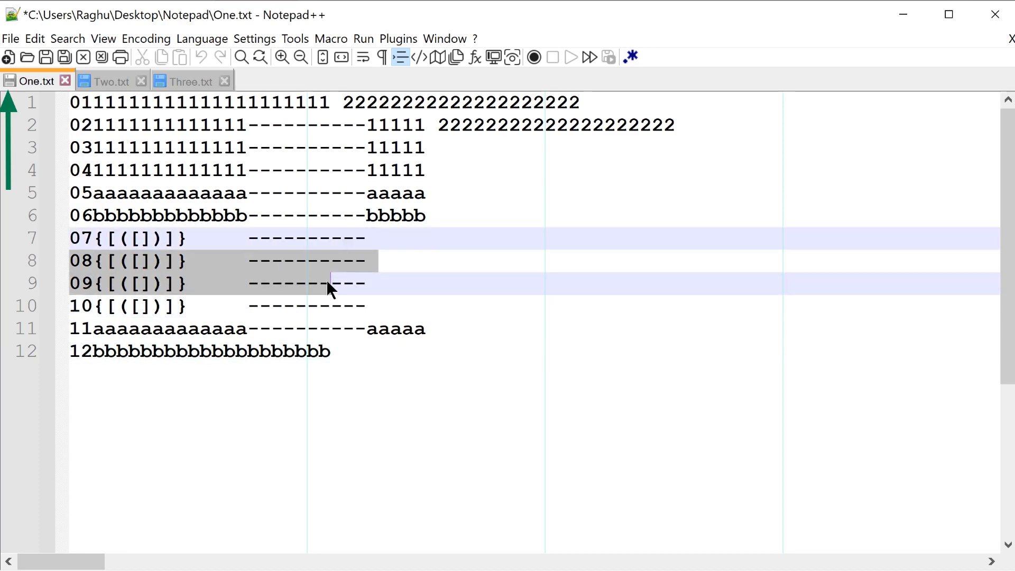
click(327, 282)
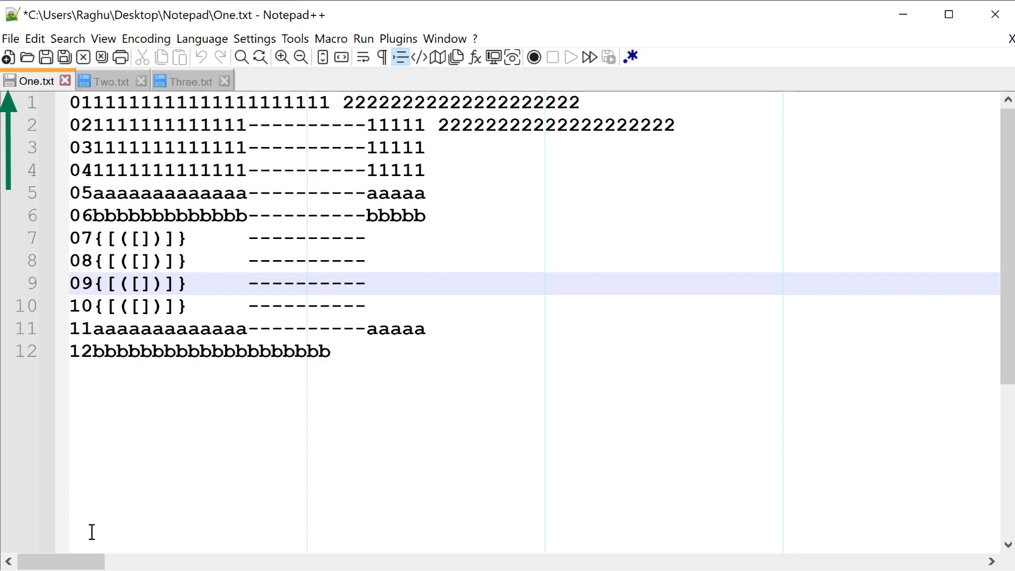
Step: Turn off read-only for One.txt and append asdf to the end of line 12
click(37, 36)
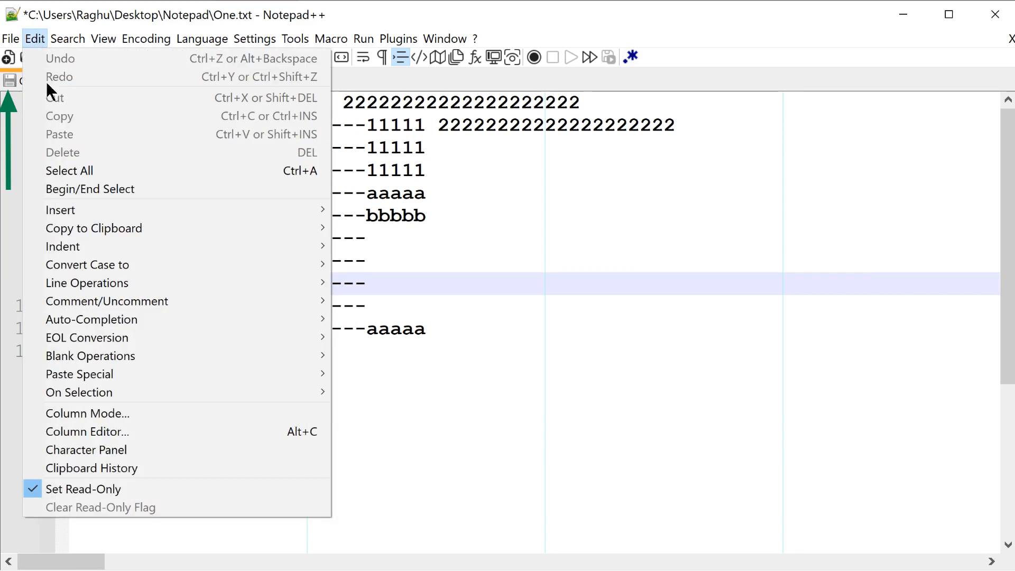
click(107, 489)
click(365, 351)
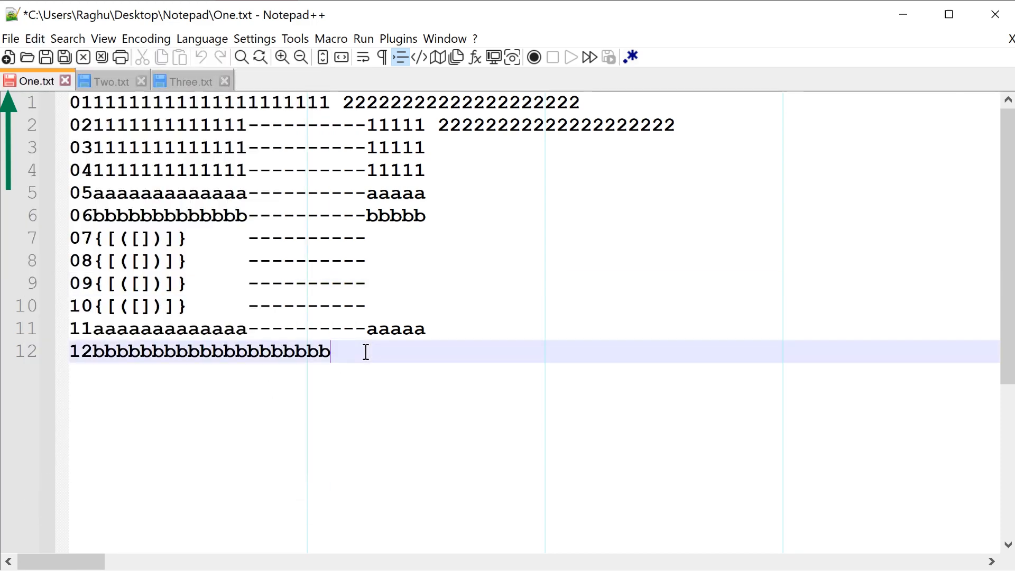
text(asdf)
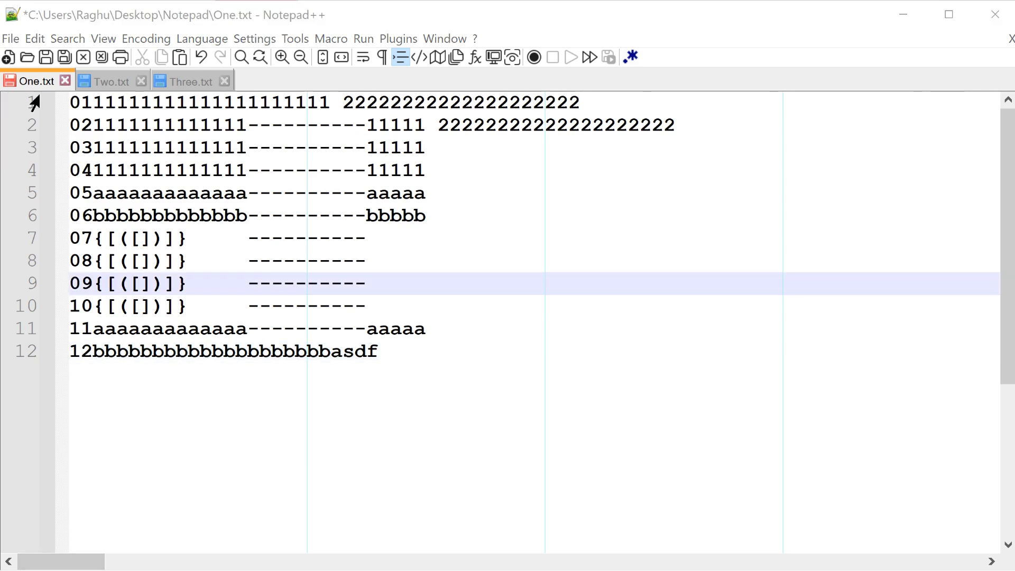
click(17, 38)
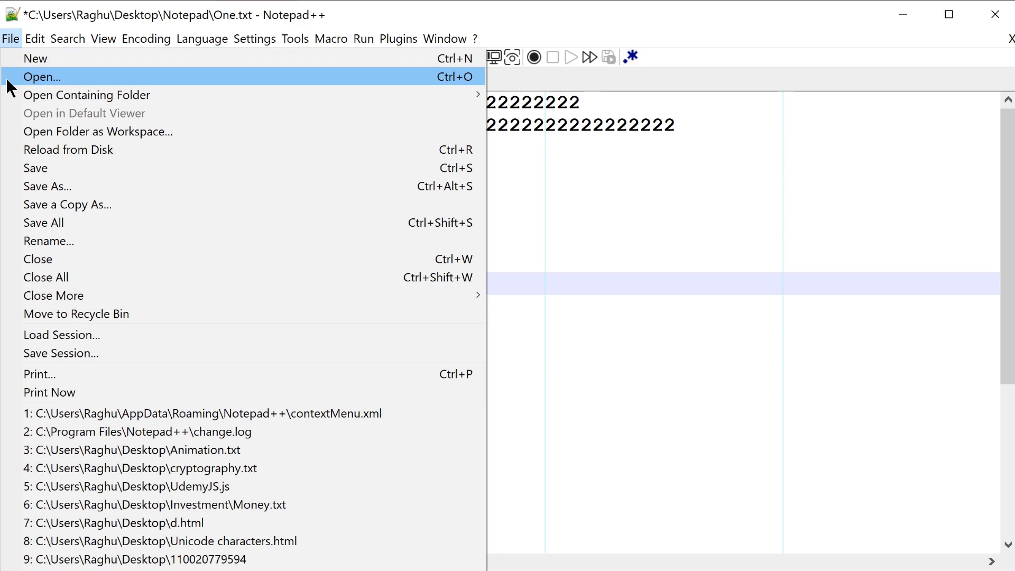
mouse_move(10, 99)
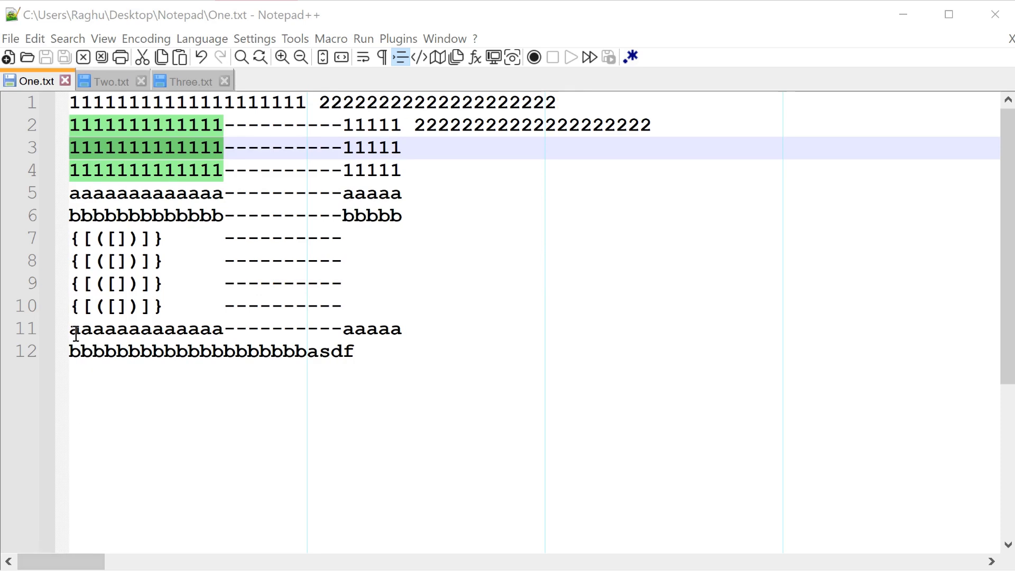
Step: Bookmark lines 11, 6 and 3 in One.txt
click(38, 330)
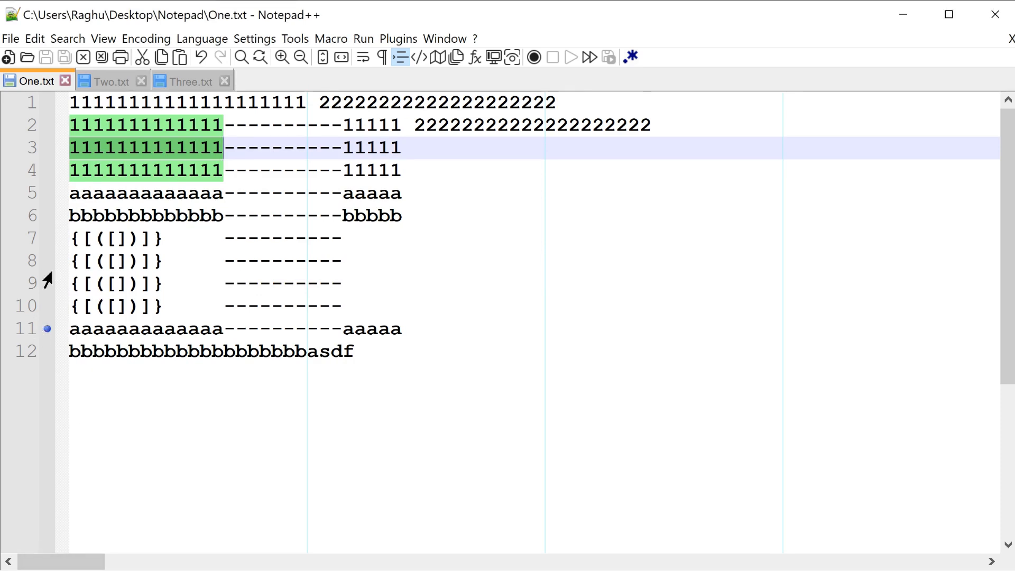
click(43, 218)
click(42, 147)
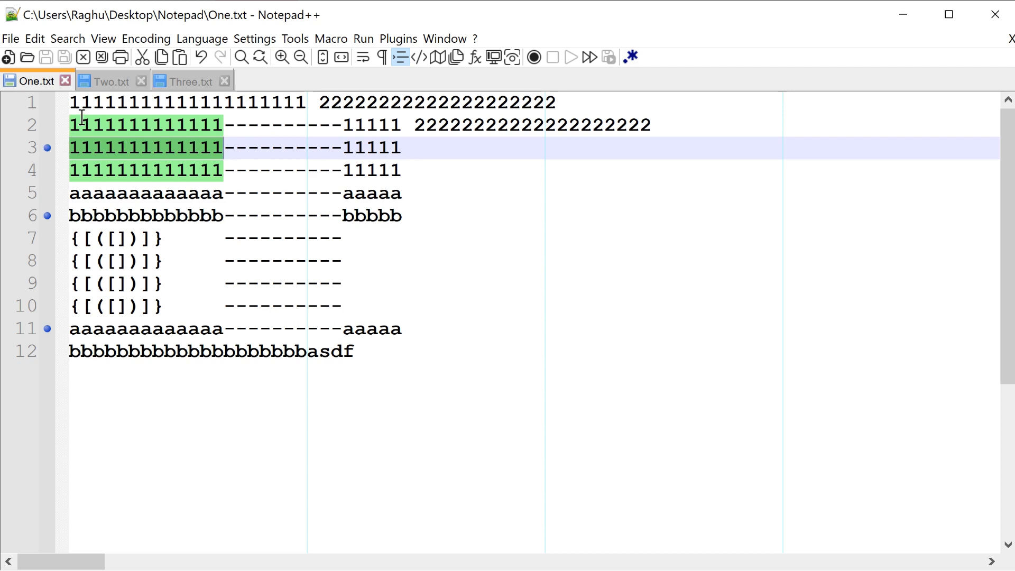
Step: View Two.txt and Three.txt, return to One.txt, and save the open files as a session named mySession
click(105, 82)
click(184, 82)
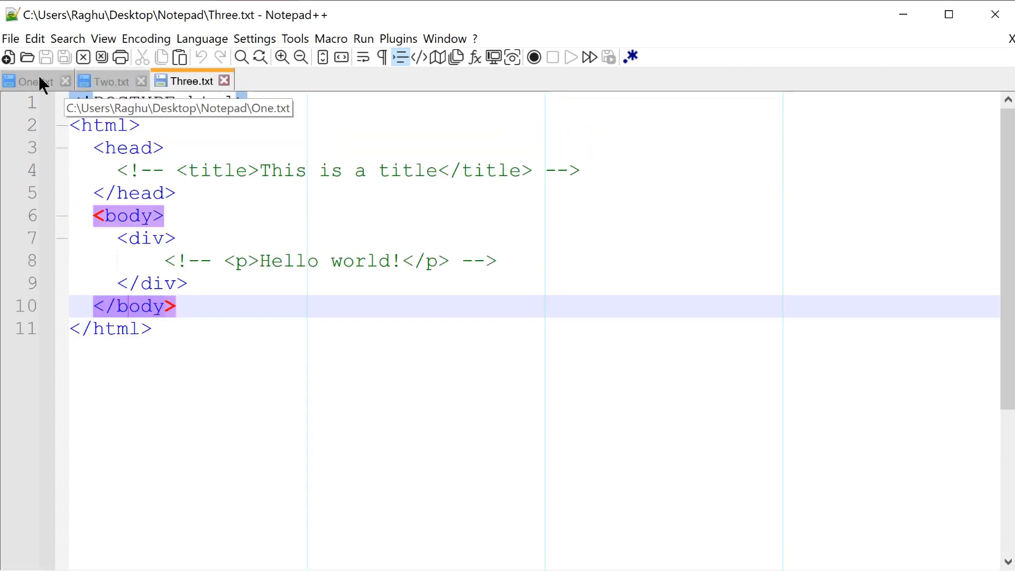
click(38, 82)
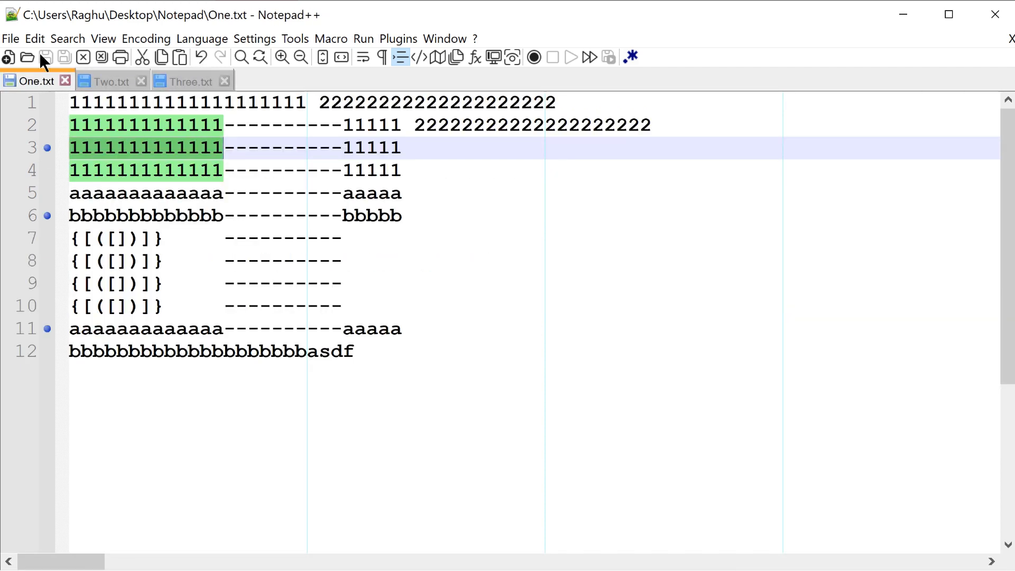
click(9, 39)
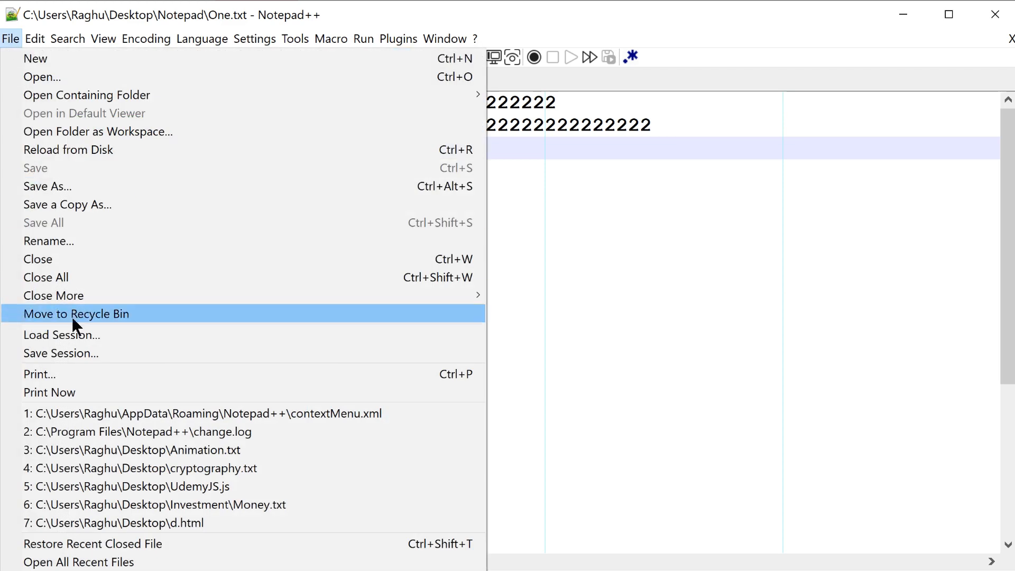
click(136, 353)
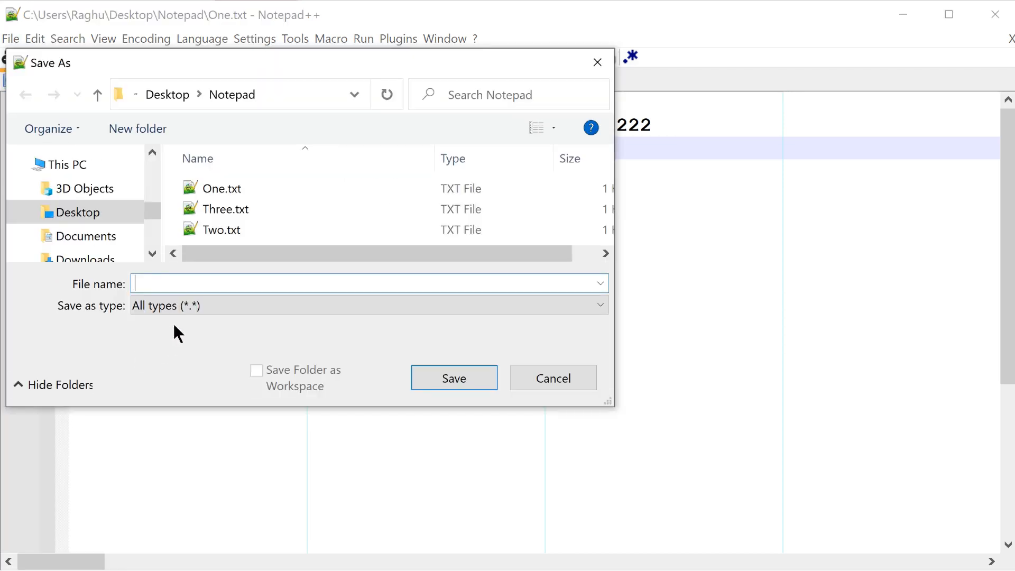
text(mySession)
key(Return)
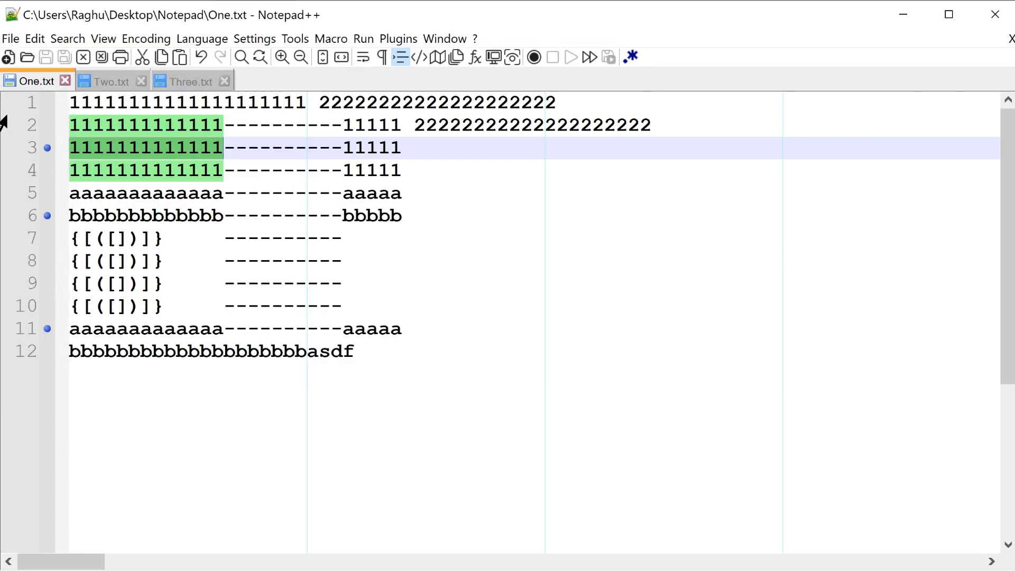
Step: Close the open files One.txt, Two.txt and Three.txt
middle_click(27, 79)
middle_click(26, 79)
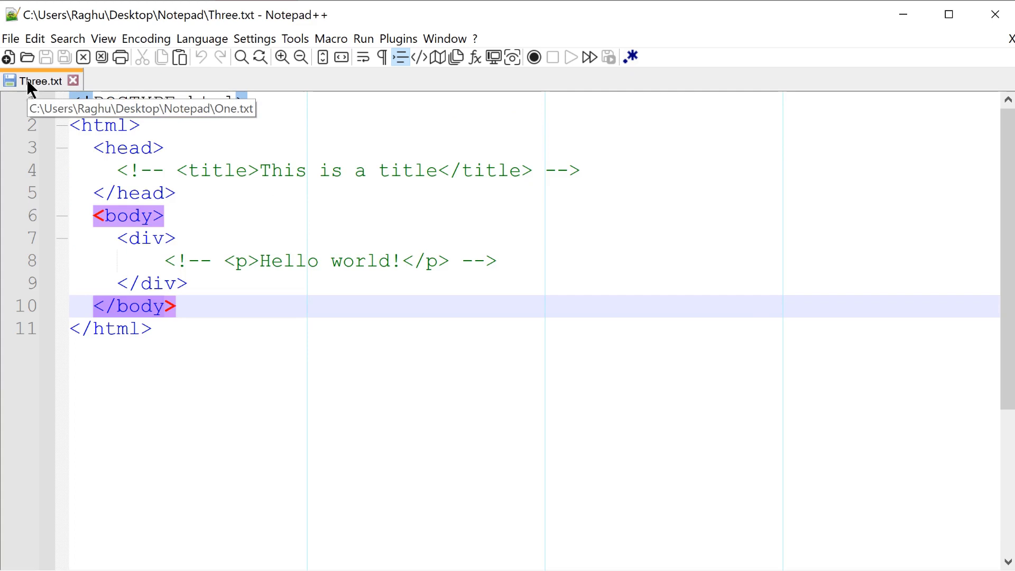
middle_click(26, 79)
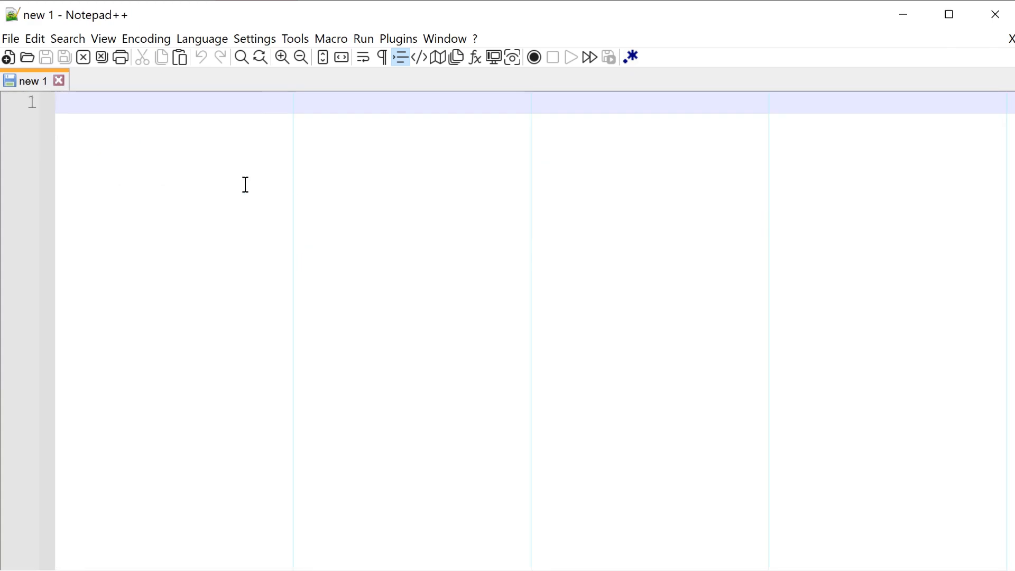
Step: Load the session file mySession from the Notepad folder and check the restored files Two.txt, Three.txt and One.txt
click(13, 38)
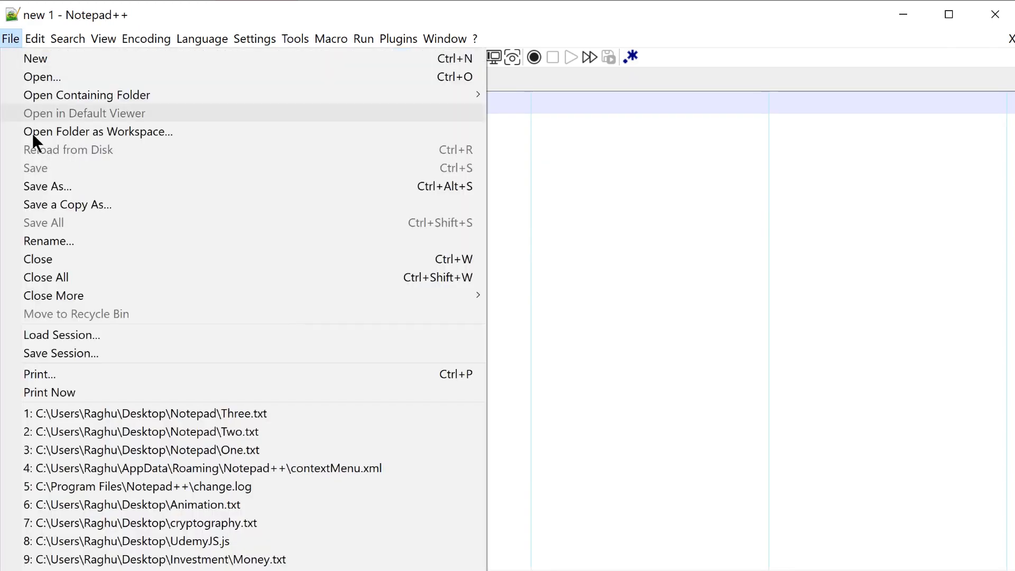
click(104, 334)
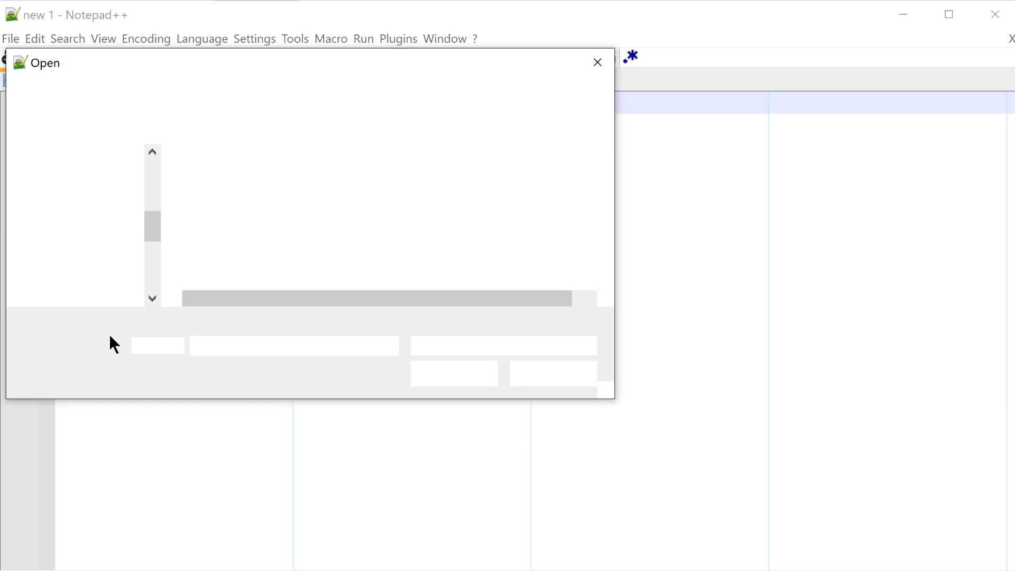
click(240, 190)
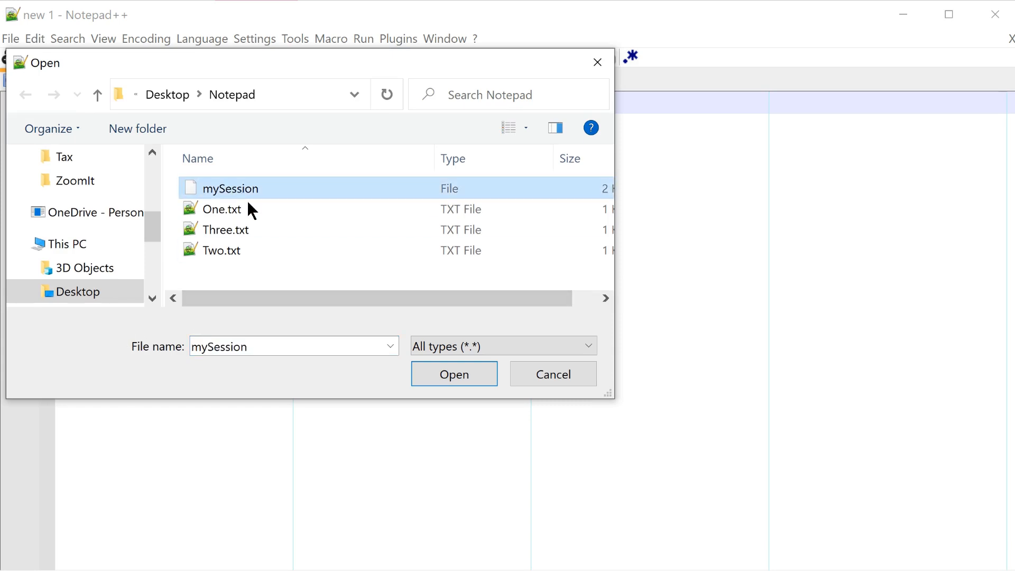
click(424, 373)
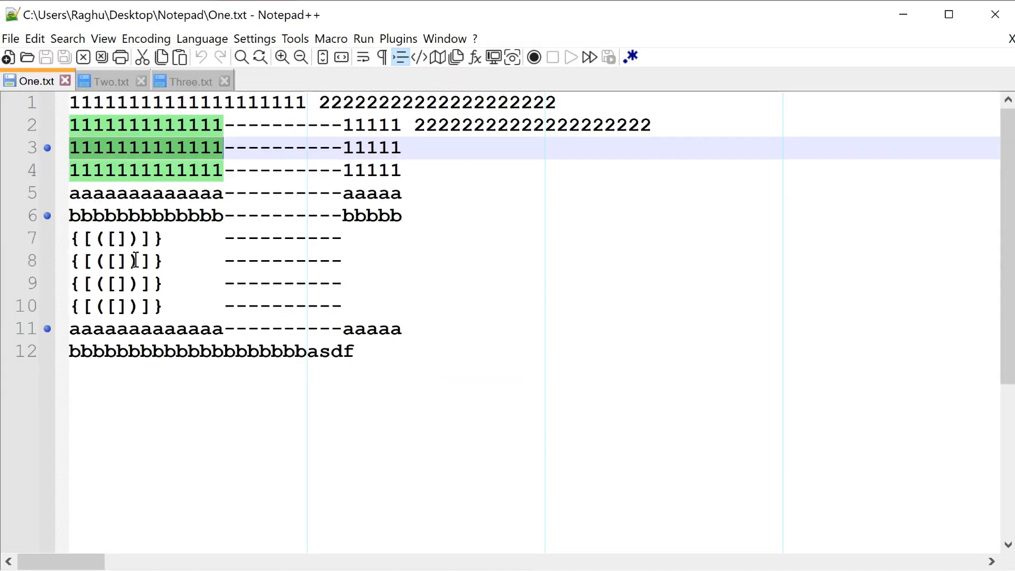
click(113, 82)
click(190, 77)
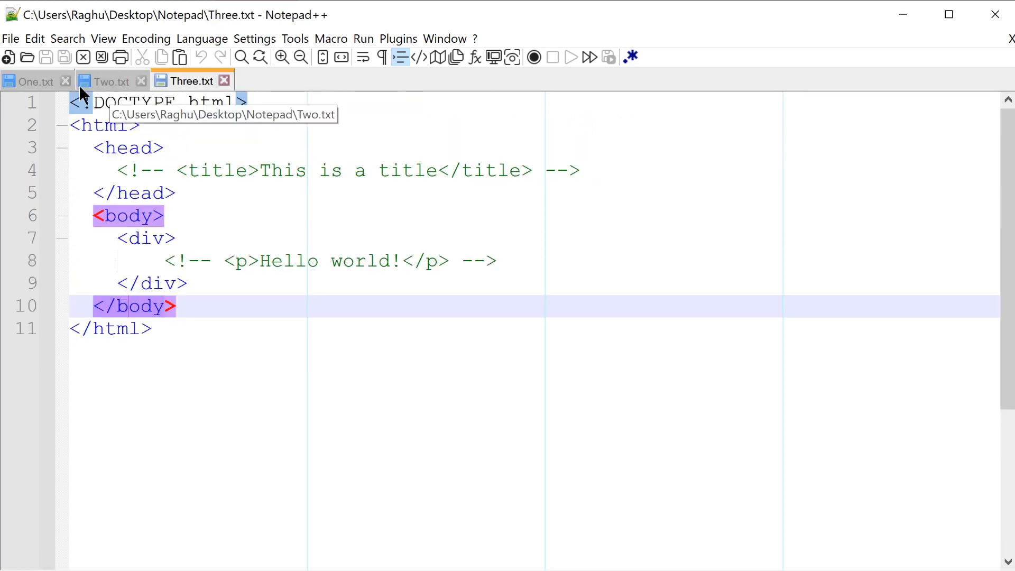
click(33, 80)
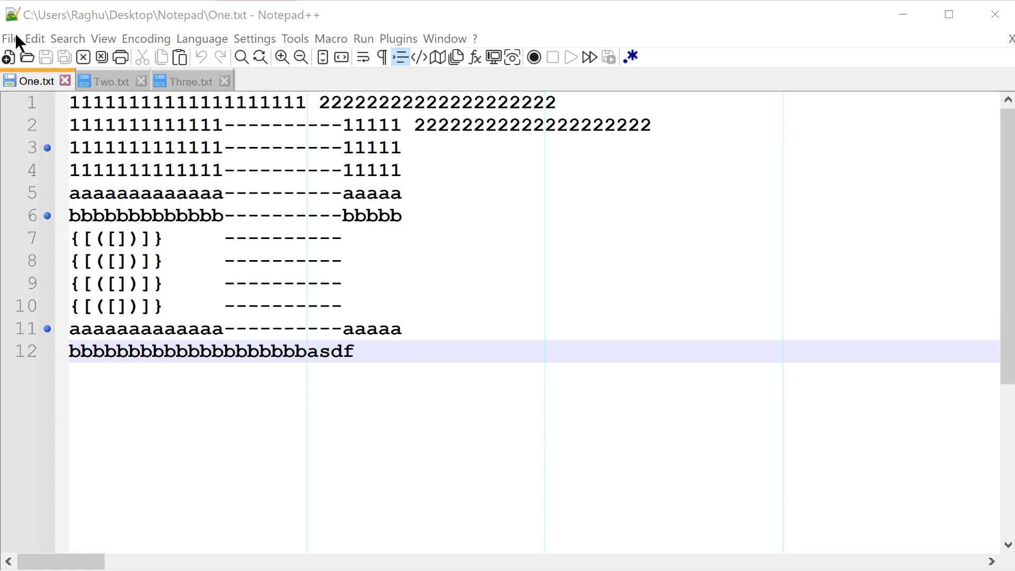
click(11, 39)
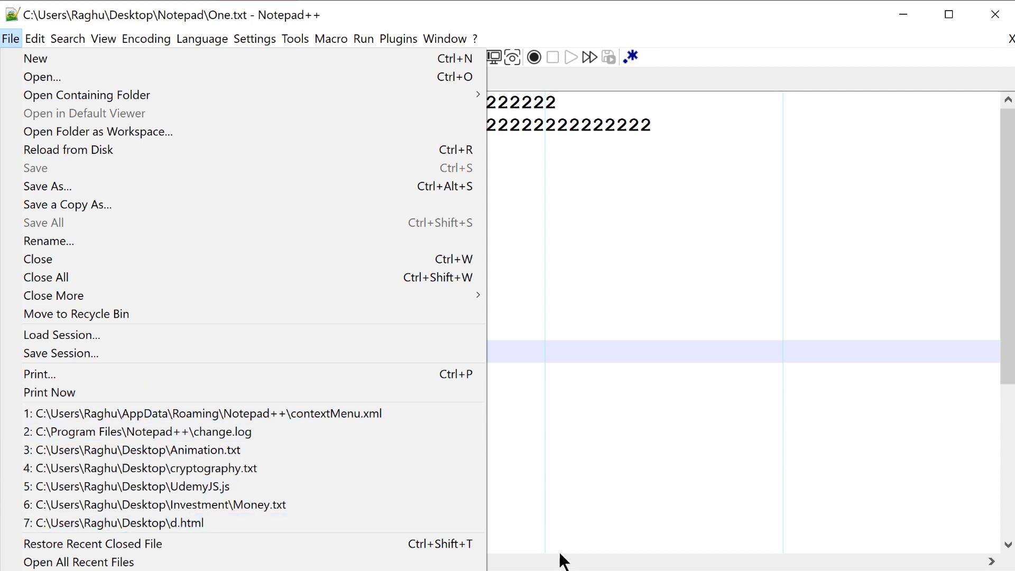
key(Escape)
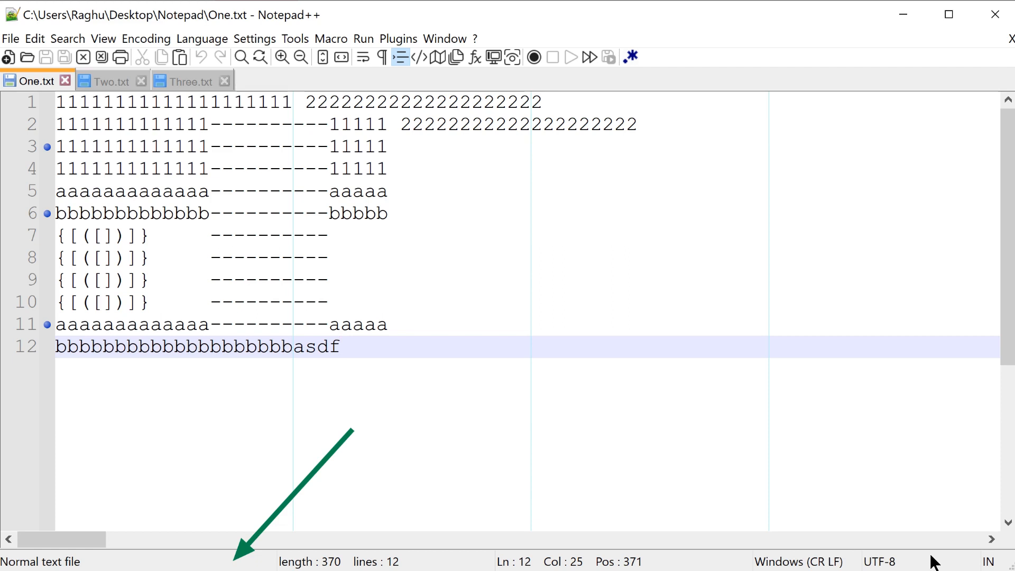
Step: Display the language choices and the Go To dialog for One.txt, dismissing both without choosing anything
click(65, 561)
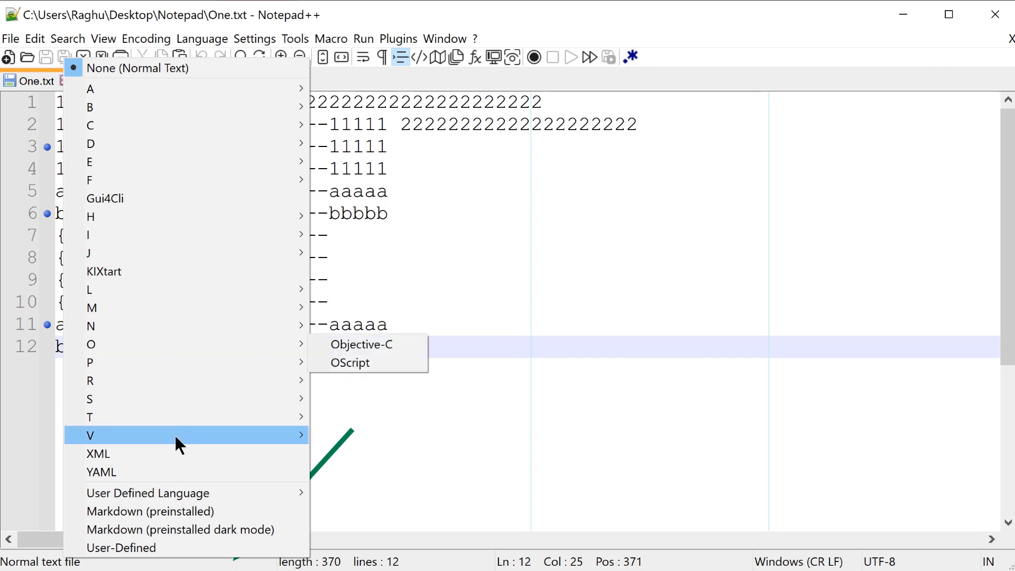
click(510, 561)
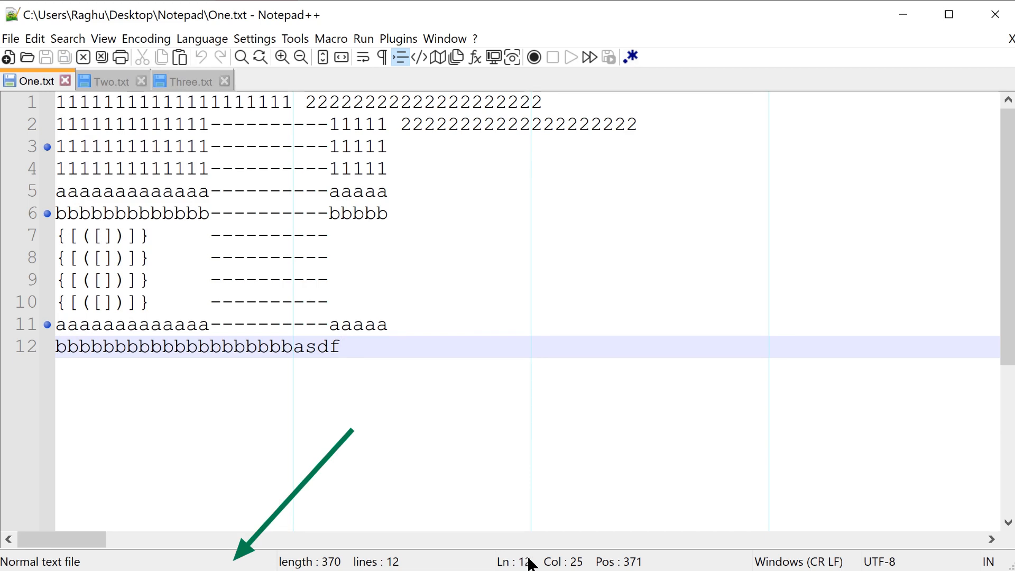
double_click(531, 564)
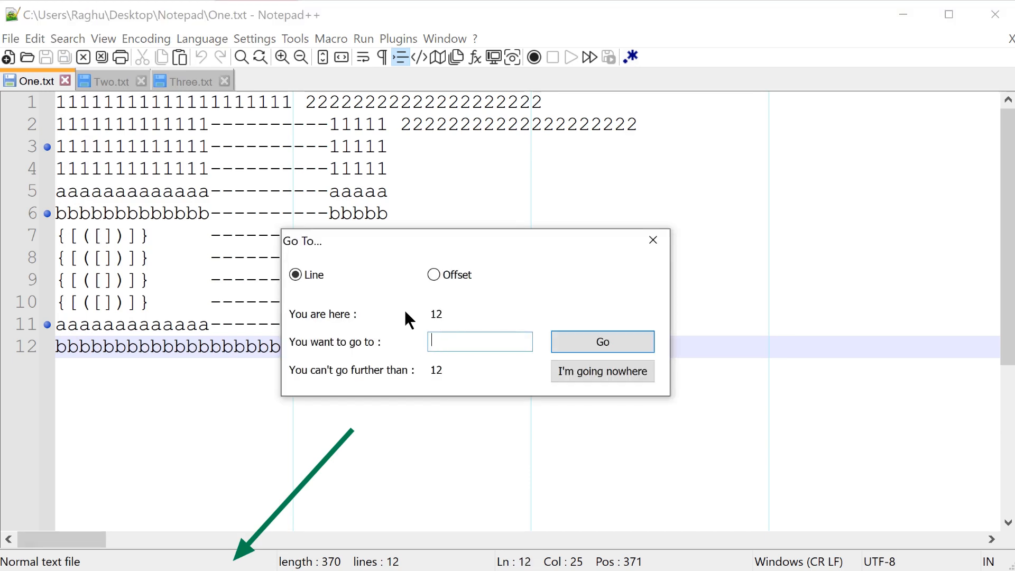
click(656, 244)
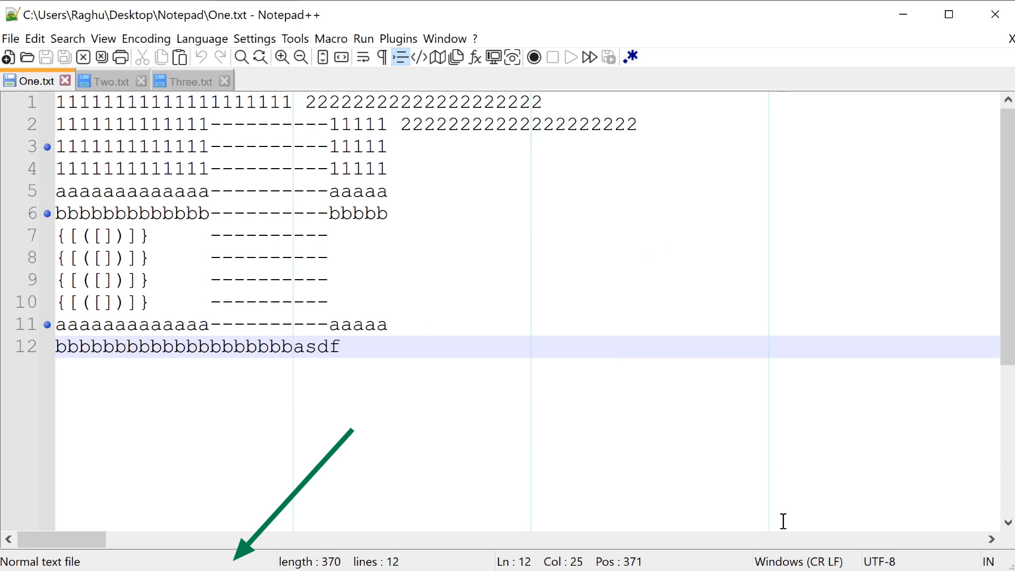